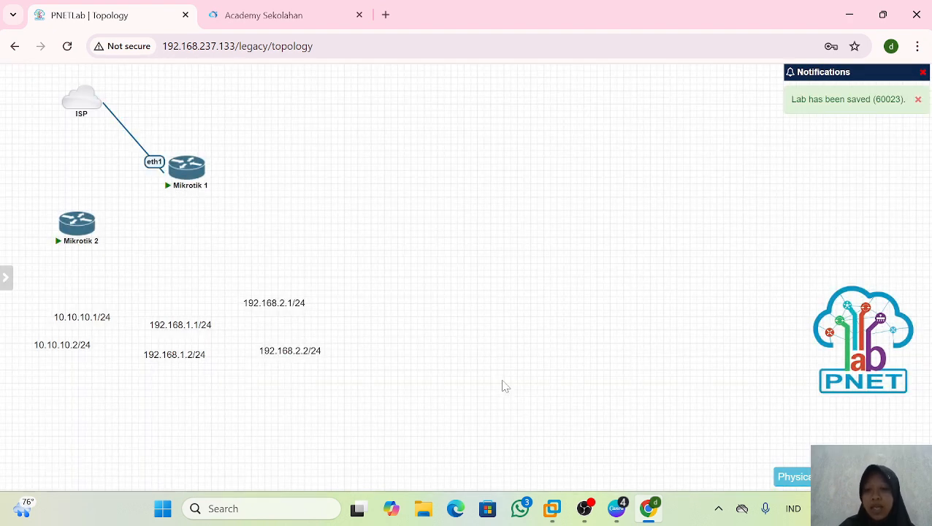
Shift Mikrotik 1 slightly upward and list its addresses in its console with ip address print
{"action": "mouse_move", "coordinate": [192, 173]}
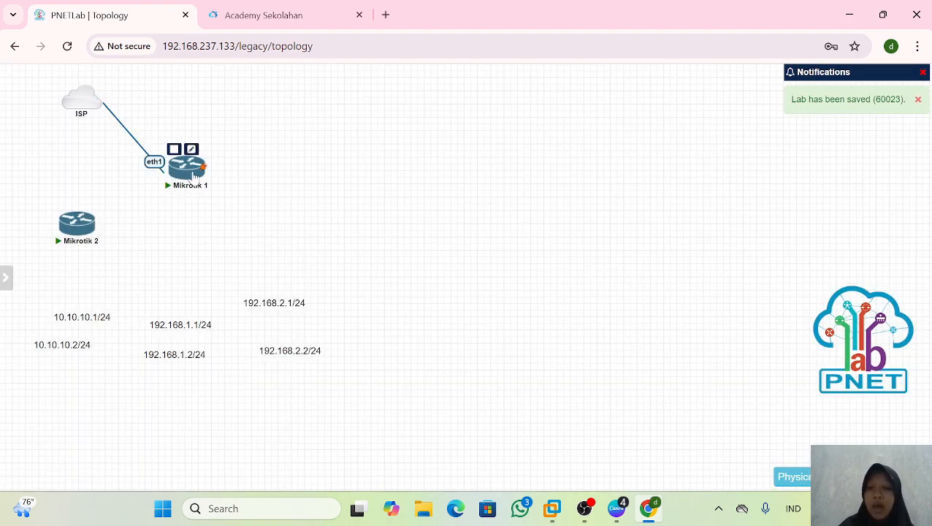
{"action": "left_click_drag", "start_coordinate": [191, 174], "coordinate": [185, 156]}
{"action": "left_click", "coordinate": [185, 157]}
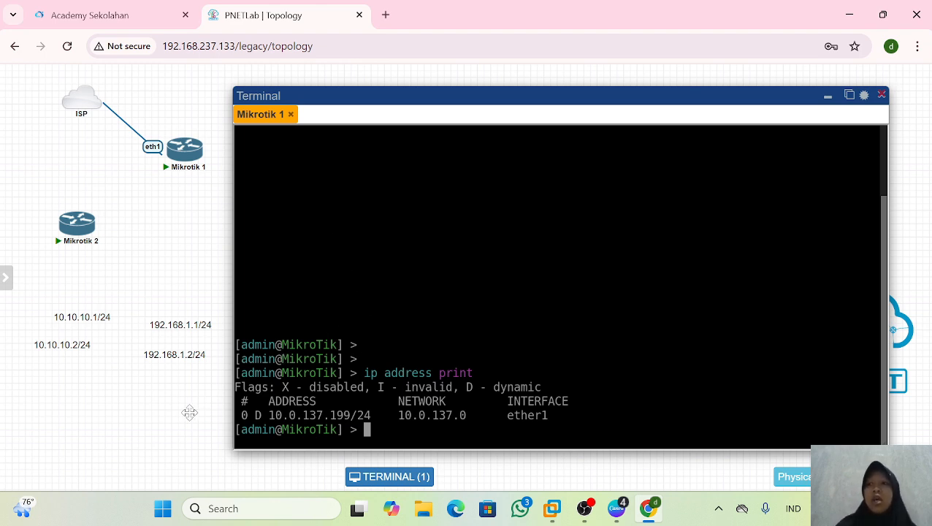
{"action": "left_click", "coordinate": [827, 99]}
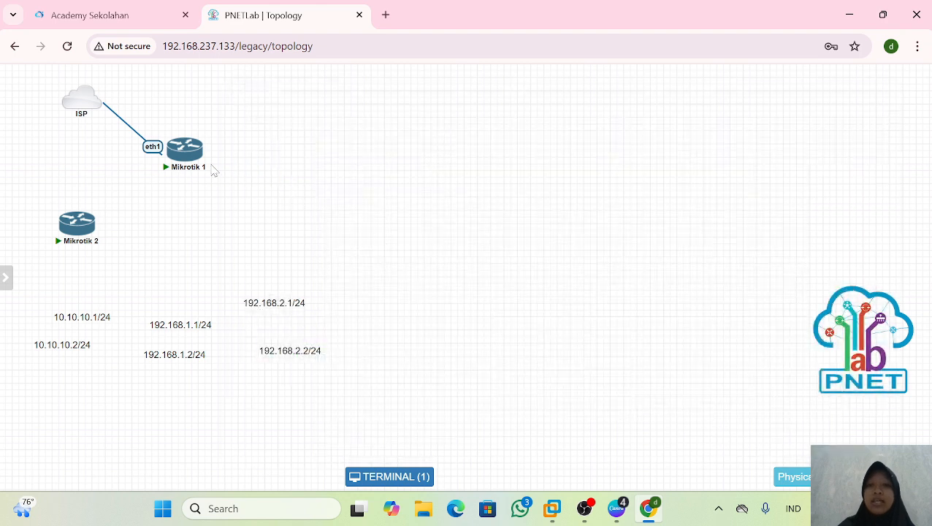
Label the link between ISP and Mikrotik 1 as "dhcp: 10.0.137.x" and clear the console from the topology view
{"action": "left_click", "coordinate": [145, 143]}
{"action": "type", "text": "dhcp: 10."}
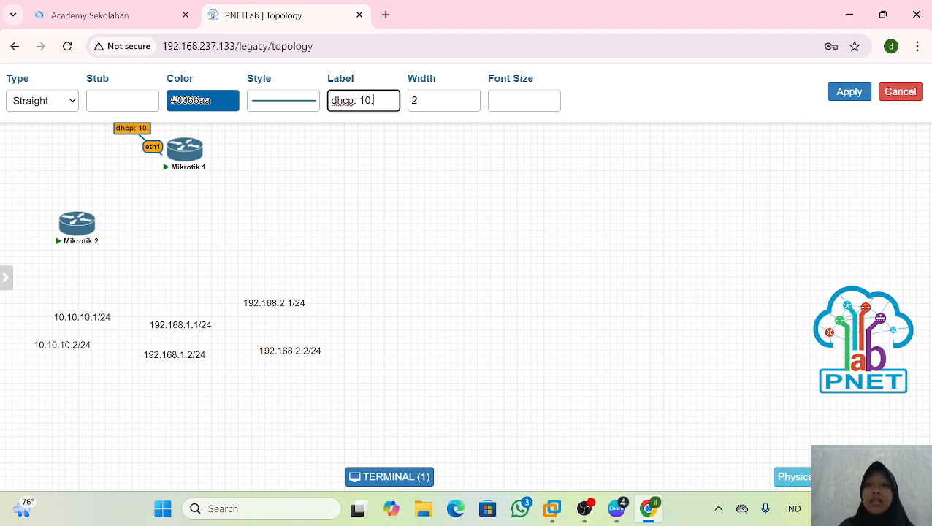
{"action": "left_click", "coordinate": [394, 476]}
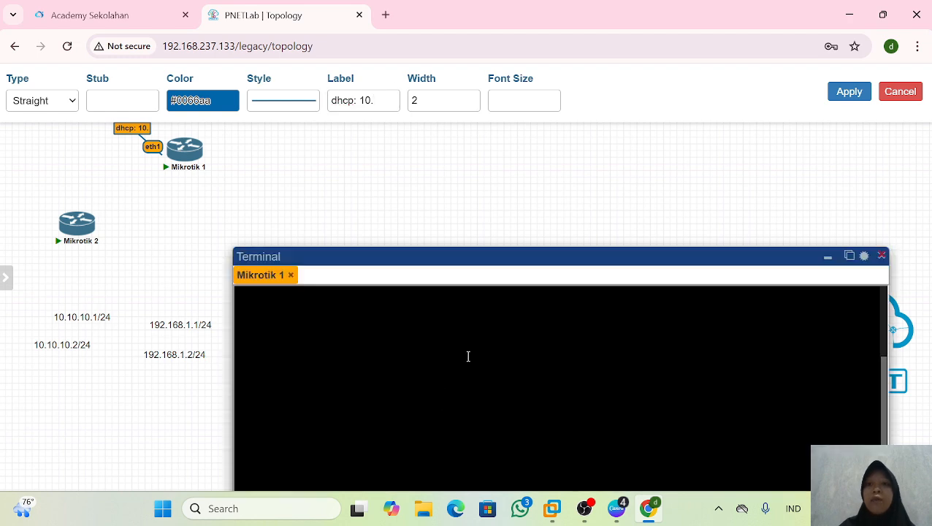
{"action": "type", "text": "0.137.x"}
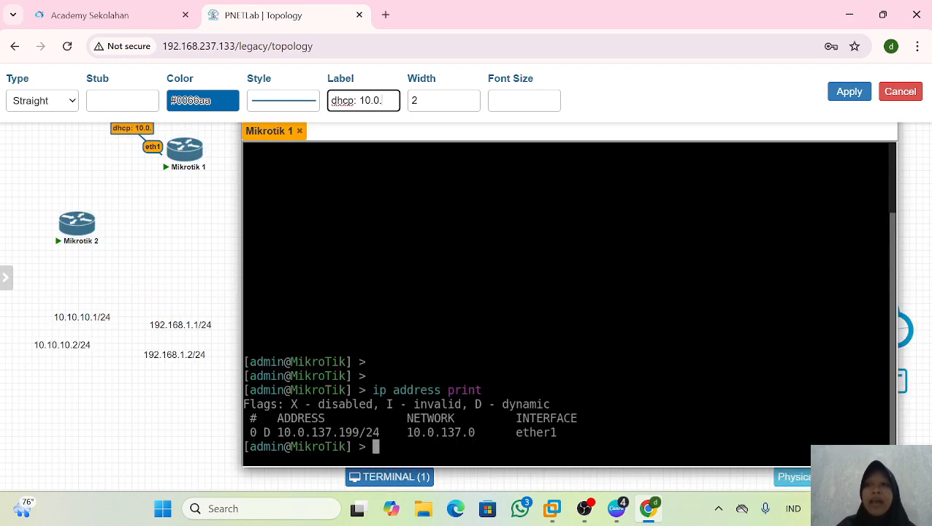
{"action": "left_click", "coordinate": [506, 234]}
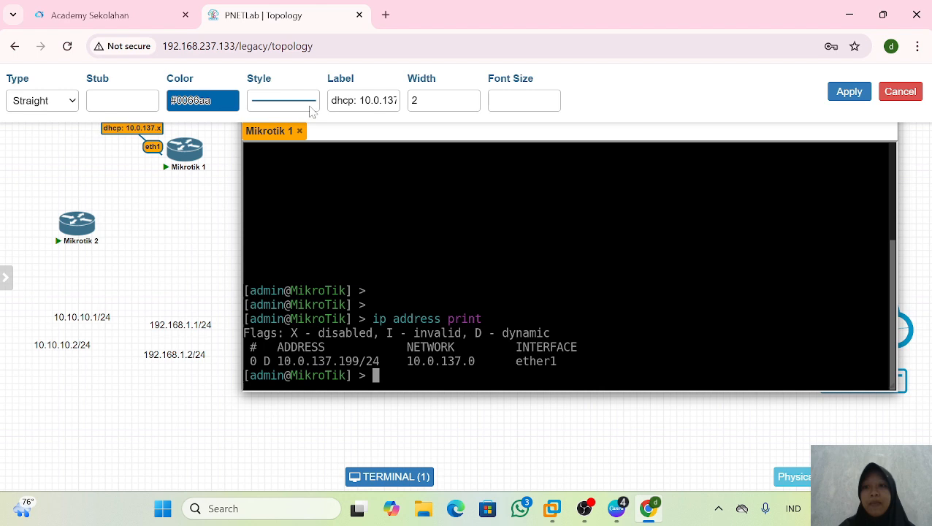
{"action": "left_click", "coordinate": [899, 95]}
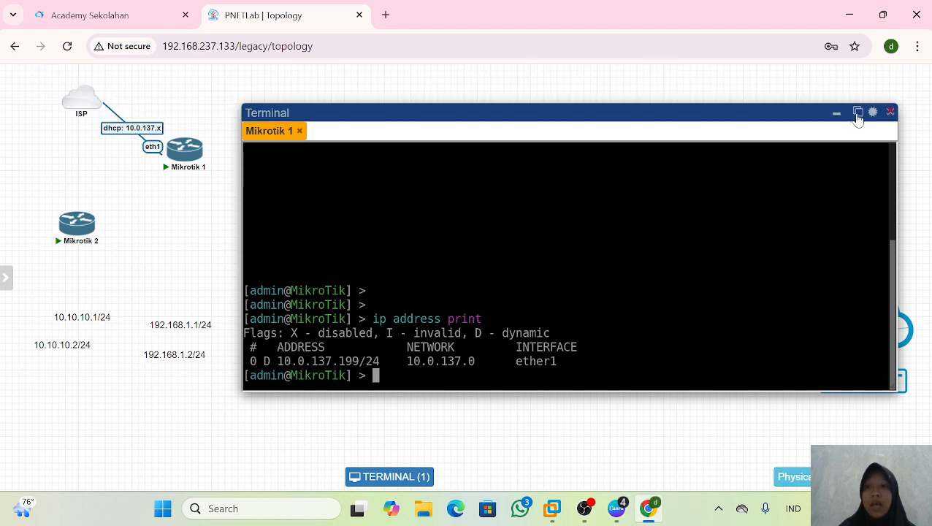
{"action": "left_click", "coordinate": [871, 110]}
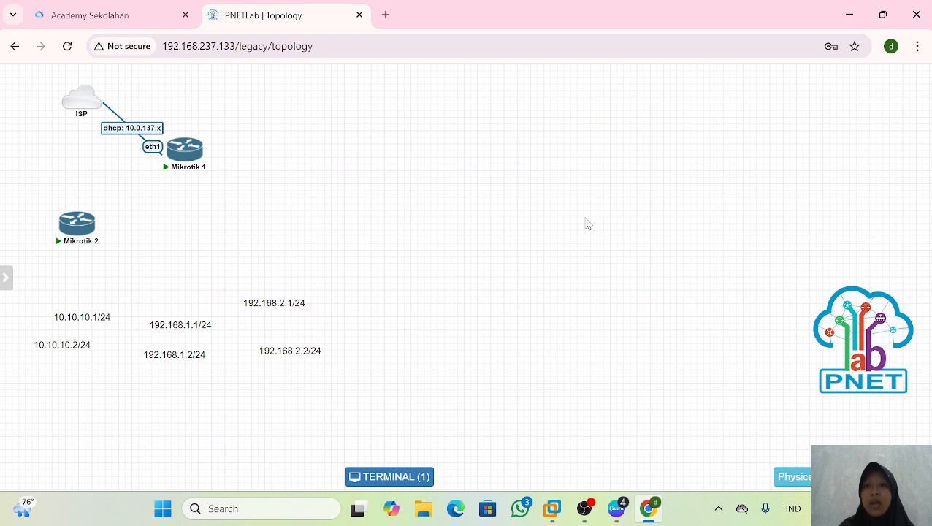
Add a text label reading 10.0.137.199 and place it just above Mikrotik 1
{"action": "right_click", "coordinate": [491, 241]}
{"action": "left_click", "coordinate": [540, 338]}
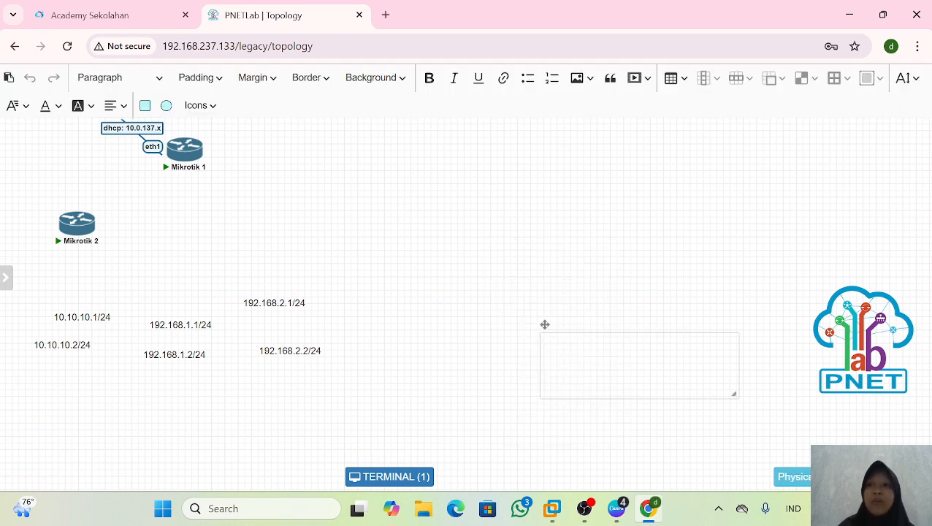
{"action": "type", "text": "10.0."}
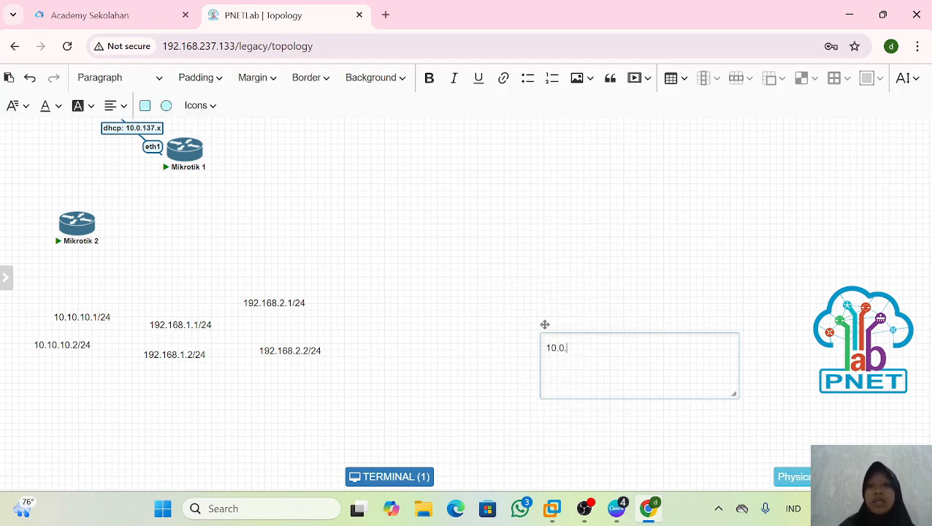
{"action": "type", "text": "137.199"}
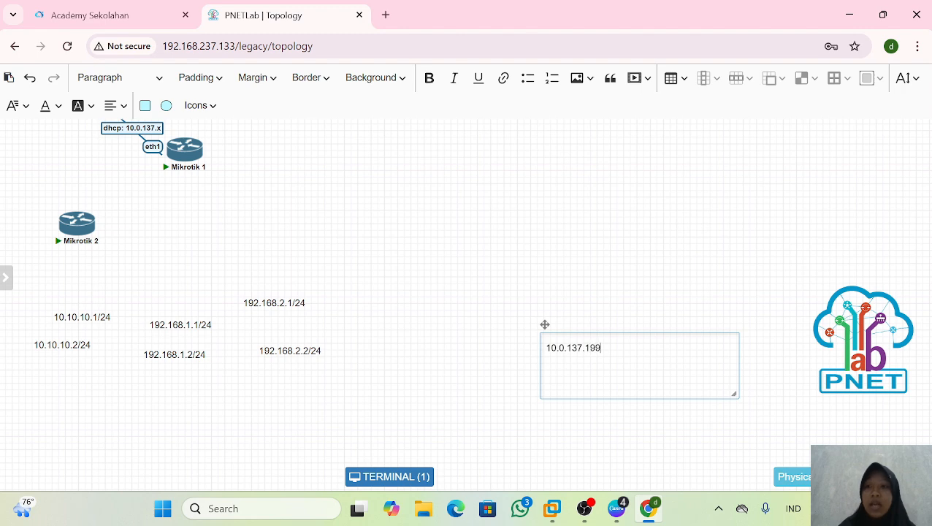
{"action": "left_click", "coordinate": [629, 307]}
{"action": "left_click_drag", "start_coordinate": [550, 328], "coordinate": [216, 132]}
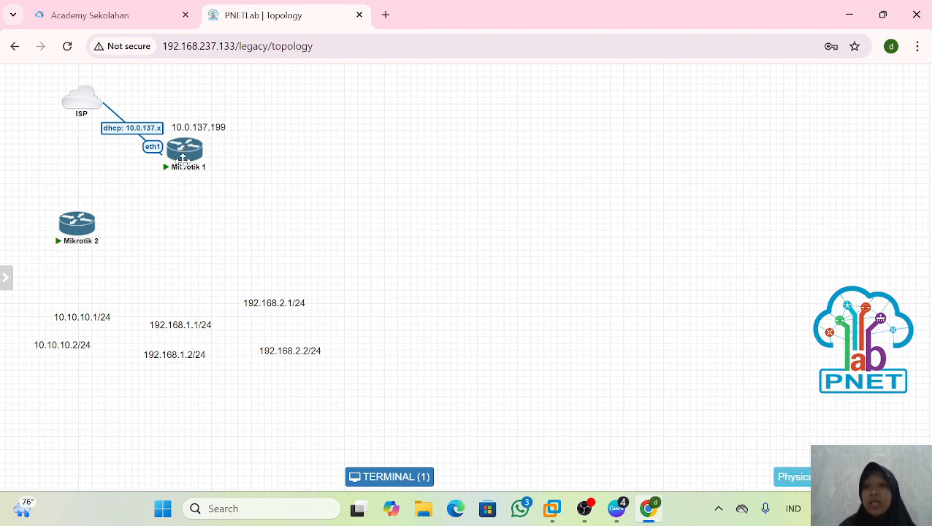
Connect Mikrotik 1's eth2 to Mikrotik 2's eth1, and shift Mikrotik 1 with its address label farther from the ISP
{"action": "left_click_drag", "start_coordinate": [178, 156], "coordinate": [77, 221]}
{"action": "left_click", "coordinate": [498, 452]}
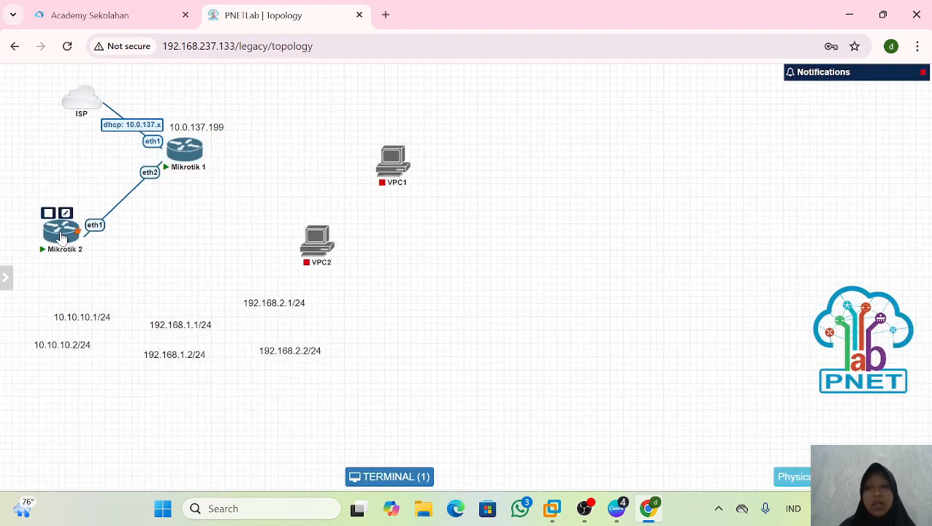
{"action": "left_click_drag", "start_coordinate": [184, 149], "coordinate": [229, 129]}
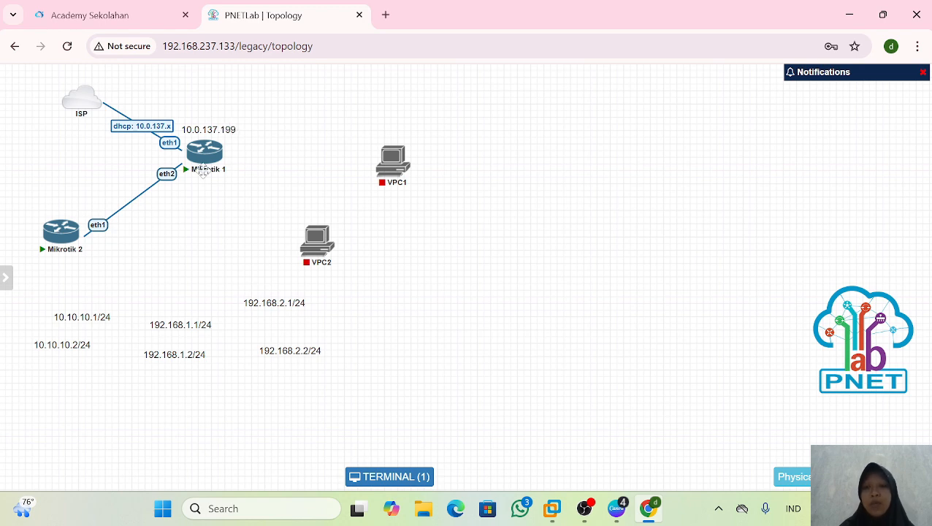
{"action": "left_click_drag", "start_coordinate": [213, 130], "coordinate": [213, 127]}
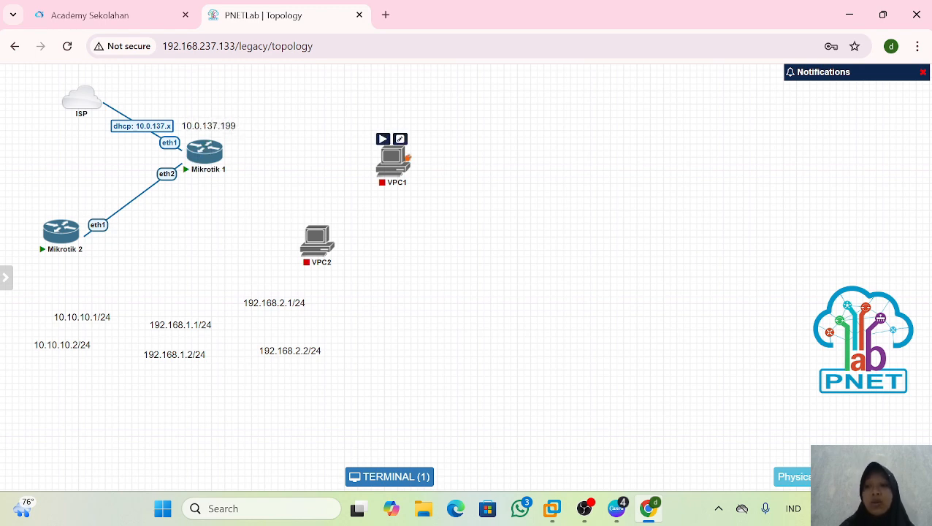
Connect Mikrotik 1's eth3 to VPC1's eth0 and Mikrotik 2's eth2 to VPC2's eth0
{"action": "right_click", "coordinate": [203, 158]}
{"action": "left_click", "coordinate": [215, 126]}
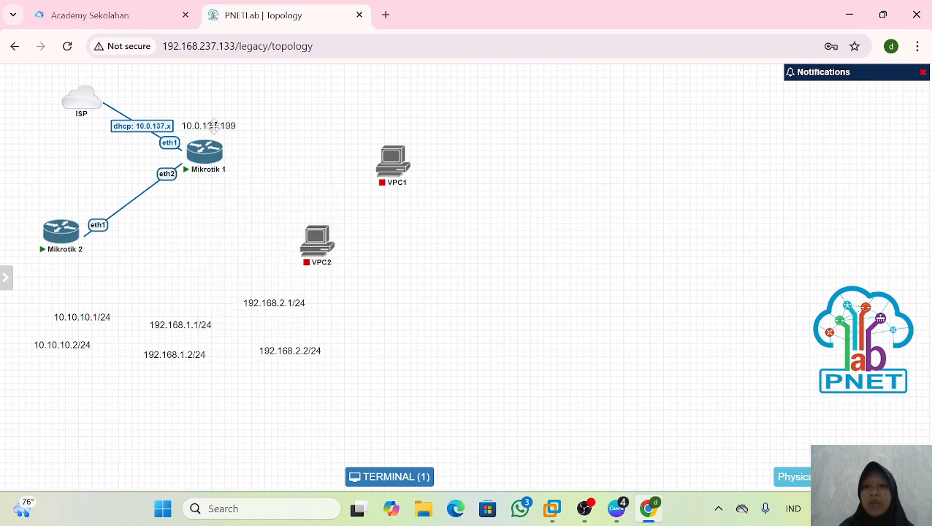
{"action": "left_click_drag", "start_coordinate": [198, 137], "coordinate": [389, 161]}
{"action": "left_click", "coordinate": [499, 455]}
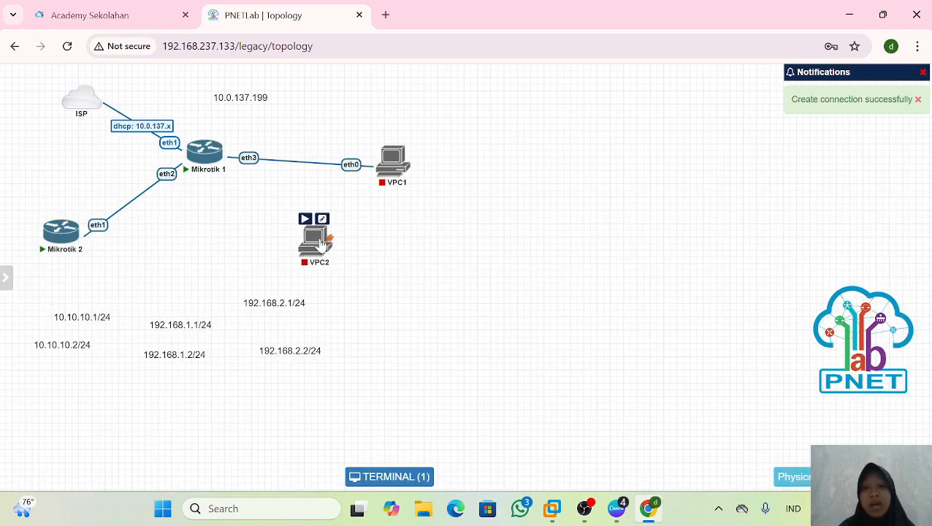
{"action": "left_click_drag", "start_coordinate": [79, 236], "coordinate": [308, 243]}
{"action": "left_click", "coordinate": [497, 453]}
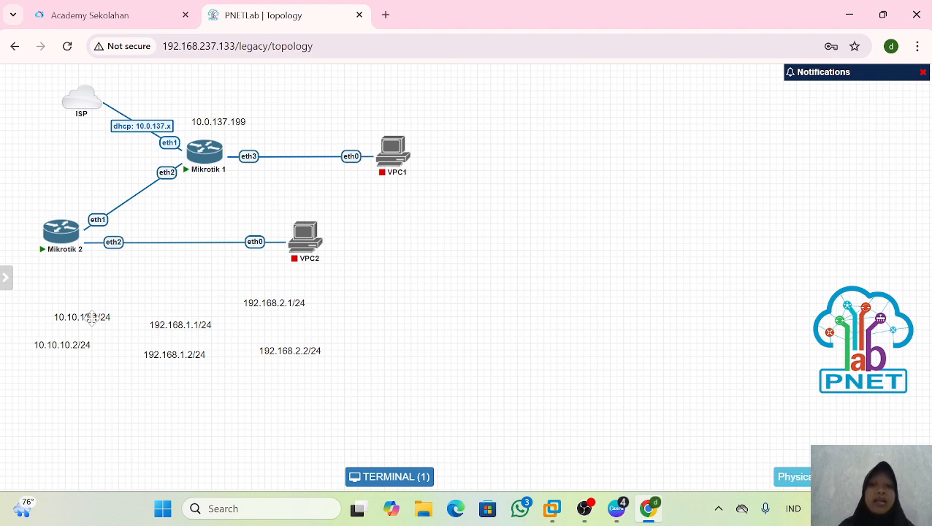
Place the 10.10.10.x labels at the router link's ends, the 192.168.1.x labels at the VPC1 link's ends and the 192.168.2.x labels at the VPC2 link's ends
{"action": "left_click_drag", "start_coordinate": [91, 317], "coordinate": [126, 166]}
{"action": "left_click_drag", "start_coordinate": [69, 349], "coordinate": [65, 220]}
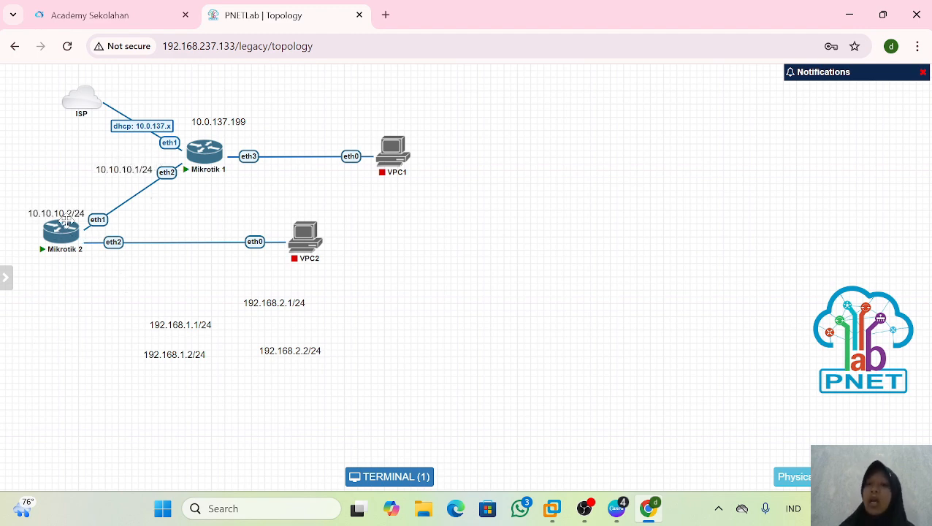
{"action": "left_click_drag", "start_coordinate": [181, 324], "coordinate": [269, 139]}
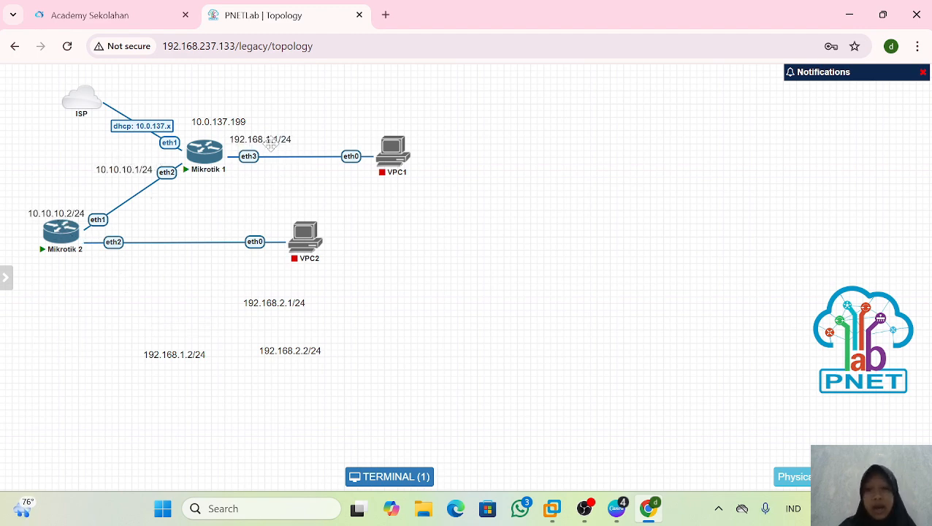
{"action": "left_click_drag", "start_coordinate": [195, 361], "coordinate": [366, 144]}
{"action": "left_click_drag", "start_coordinate": [277, 306], "coordinate": [110, 264]}
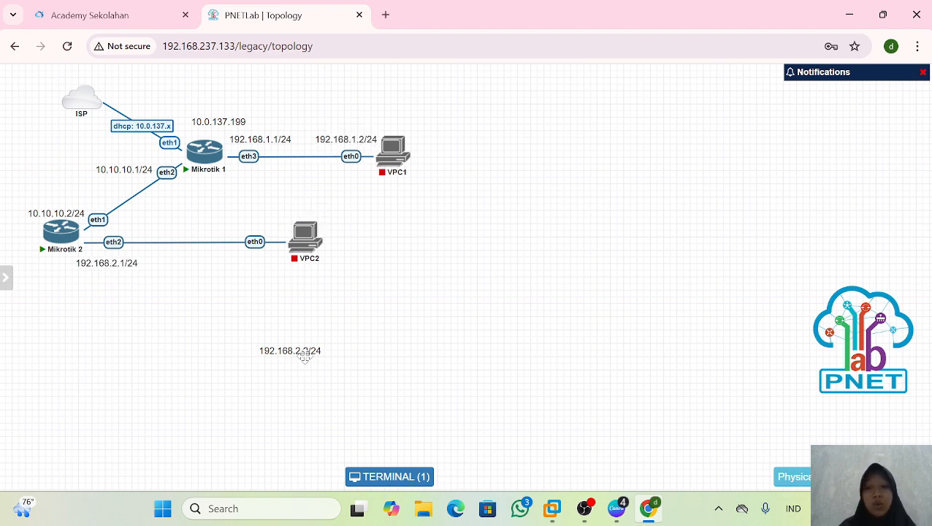
{"action": "left_click_drag", "start_coordinate": [299, 355], "coordinate": [269, 269]}
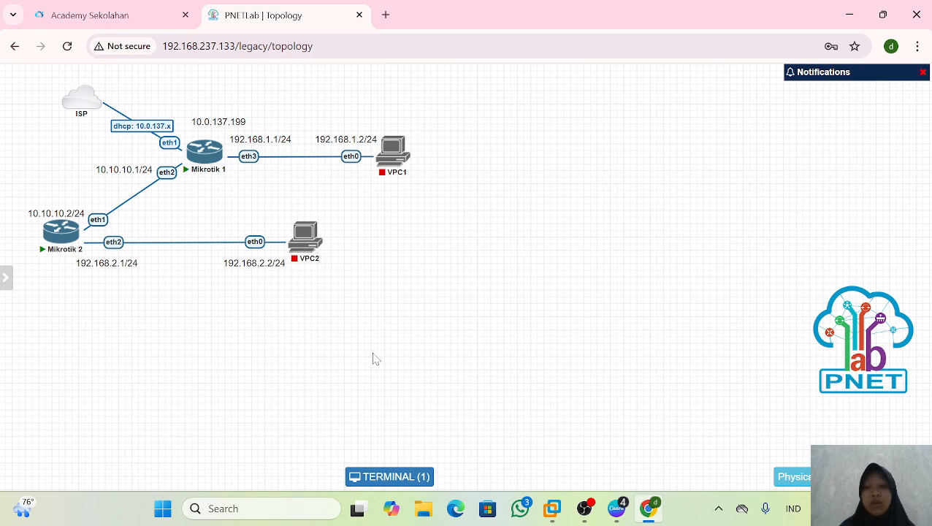
Label the link between Mikrotik 1 and Mikrotik 2 as 10.10.10.0
{"action": "right_click", "coordinate": [106, 218]}
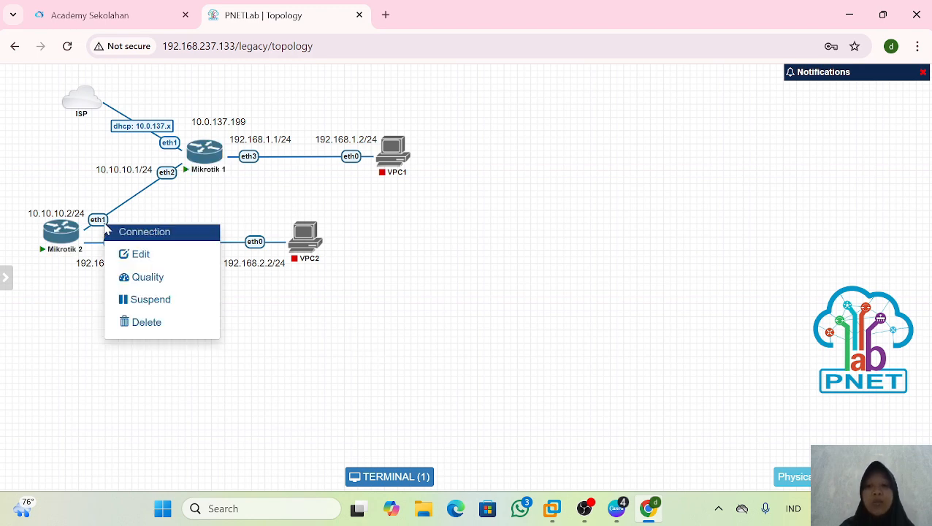
{"action": "left_click", "coordinate": [135, 254]}
{"action": "left_click", "coordinate": [363, 100]}
{"action": "type", "text": "10.10.10.0"}
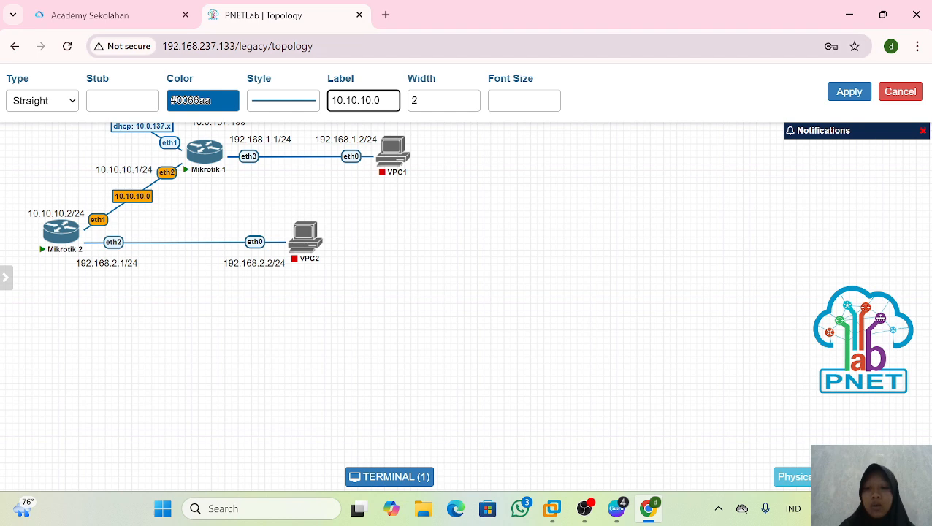
{"action": "left_click", "coordinate": [849, 91]}
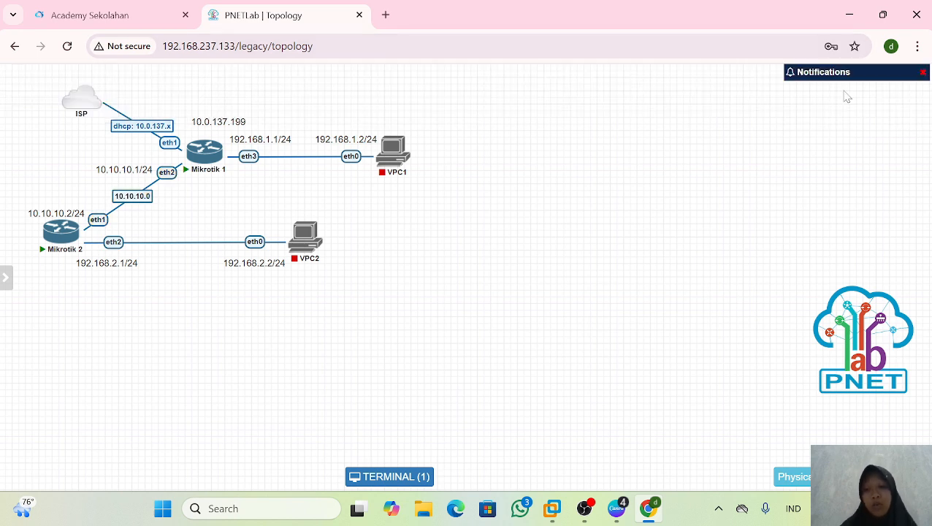
Label the link between Mikrotik 1 and VPC1 as 192.168.1.0
{"action": "right_click", "coordinate": [249, 156]}
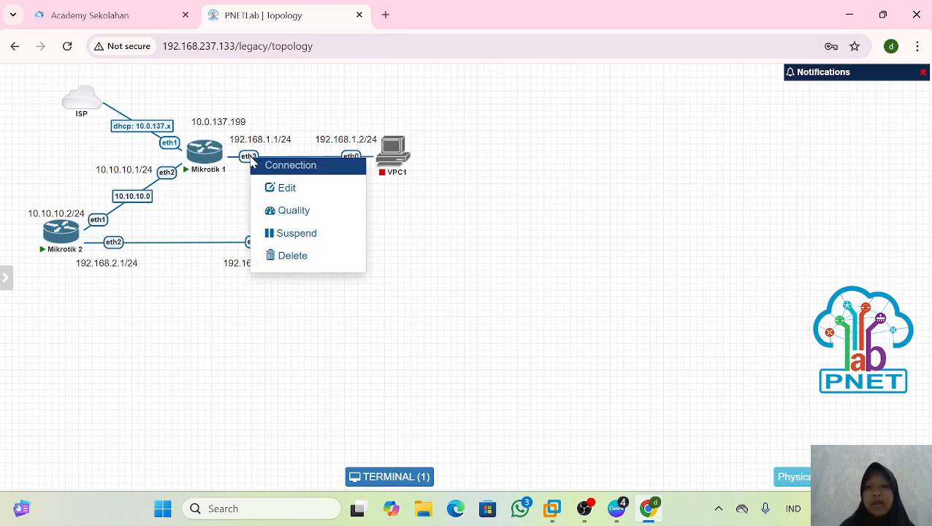
{"action": "left_click", "coordinate": [286, 188]}
{"action": "left_click", "coordinate": [363, 100]}
{"action": "type", "text": "192.168.1"}
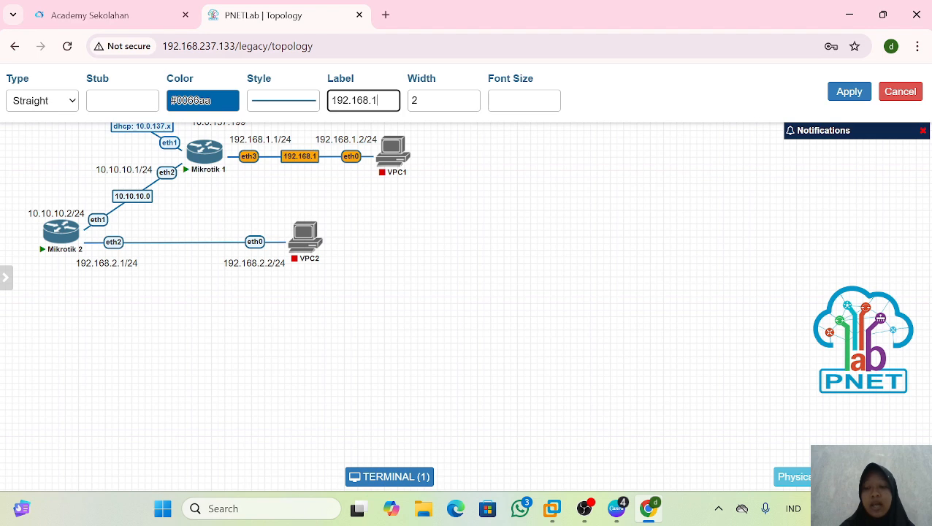
{"action": "type", "text": ".0"}
{"action": "left_click", "coordinate": [847, 94]}
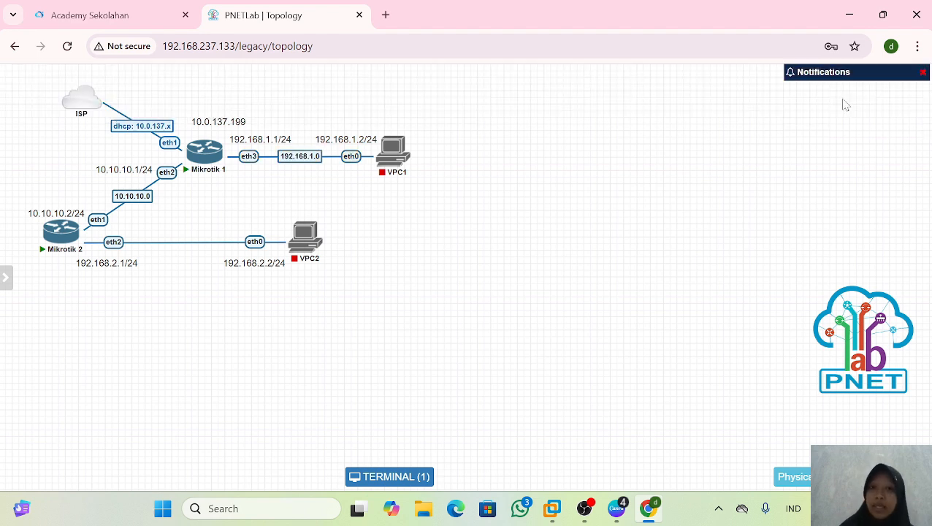
Label the link between Mikrotik 2 and VPC2 as 192.168.2.0
{"action": "right_click", "coordinate": [109, 244]}
{"action": "left_click", "coordinate": [140, 274]}
{"action": "left_click", "coordinate": [363, 100]}
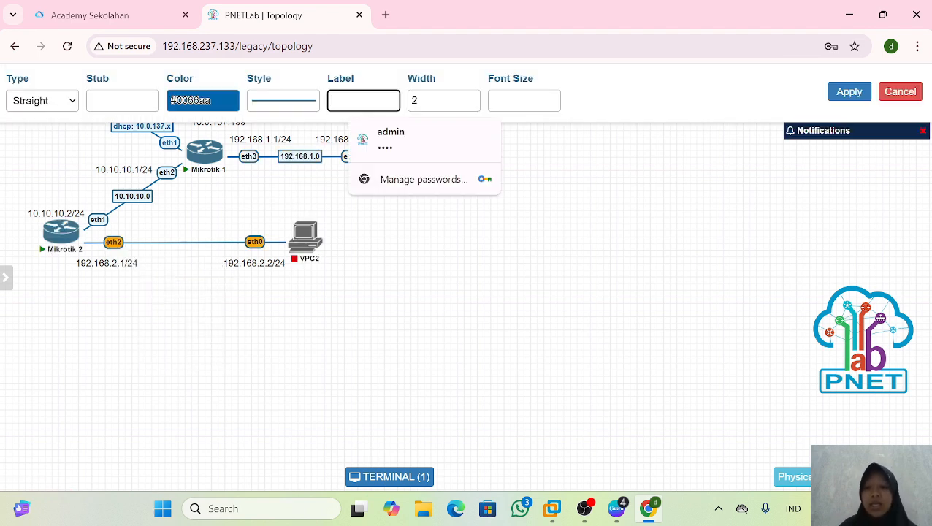
{"action": "type", "text": "192.168.2.0"}
{"action": "left_click", "coordinate": [848, 94]}
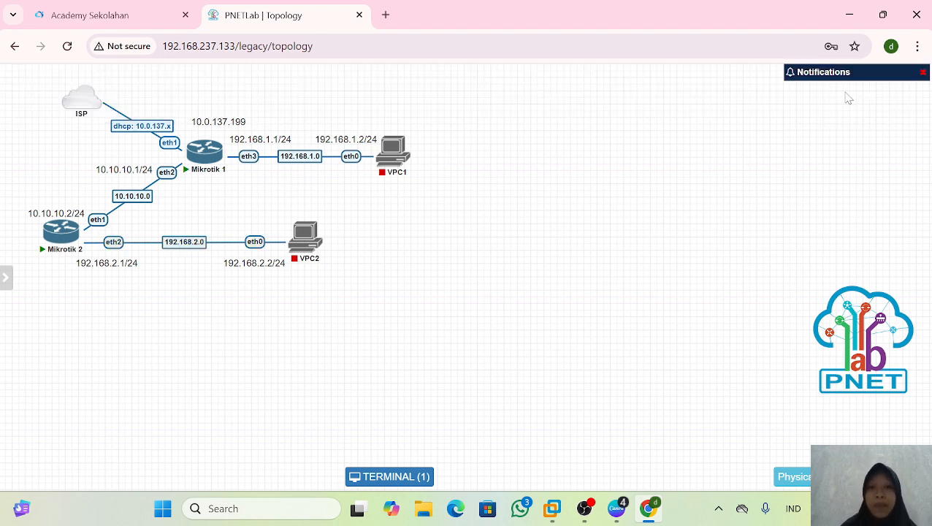
Bring back Mikrotik 1's console, make its window smaller and place it beside the topology diagram
{"action": "left_click", "coordinate": [406, 479]}
{"action": "left_click_drag", "start_coordinate": [528, 256], "coordinate": [537, 132]}
{"action": "left_click_drag", "start_coordinate": [895, 252], "coordinate": [694, 223]}
{"action": "left_click_drag", "start_coordinate": [539, 129], "coordinate": [705, 79]}
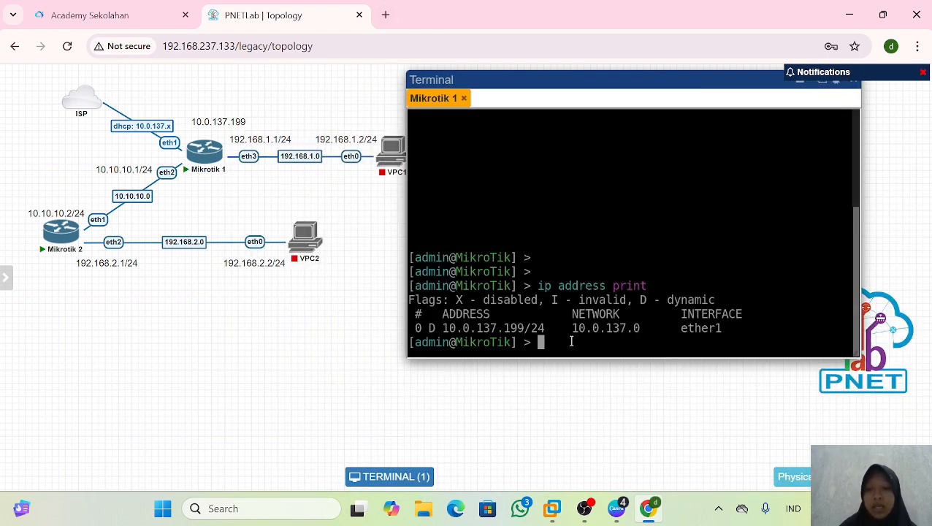
Set Mikrotik 1's system identity name to router1 and print the identity
{"action": "key", "text": "Return"}
{"action": "key", "text": "Return"}
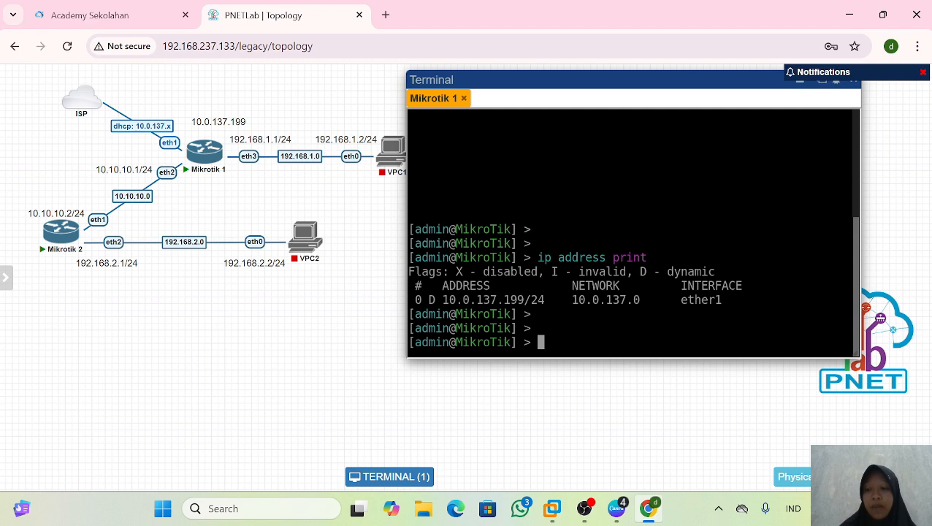
{"action": "type", "text": "system identity"}
{"action": "key", "text": "Return"}
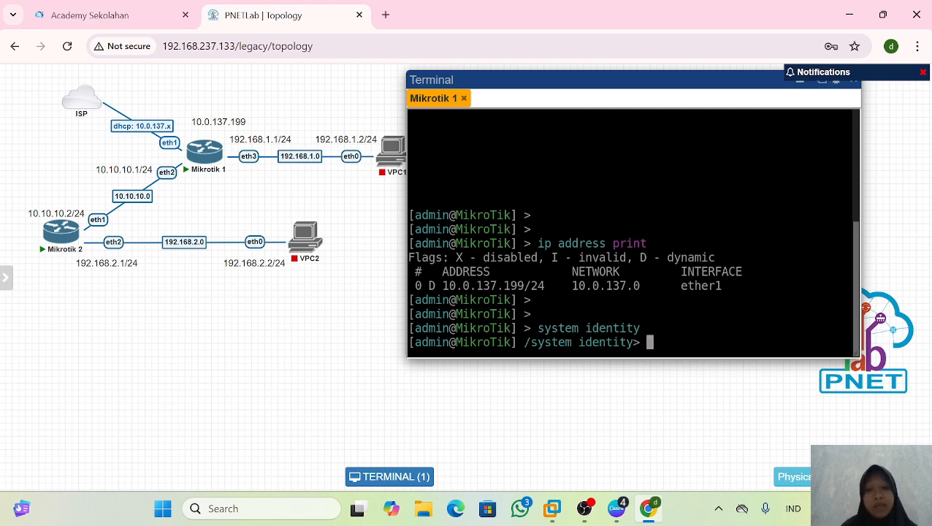
{"action": "type", "text": "set name=router1"}
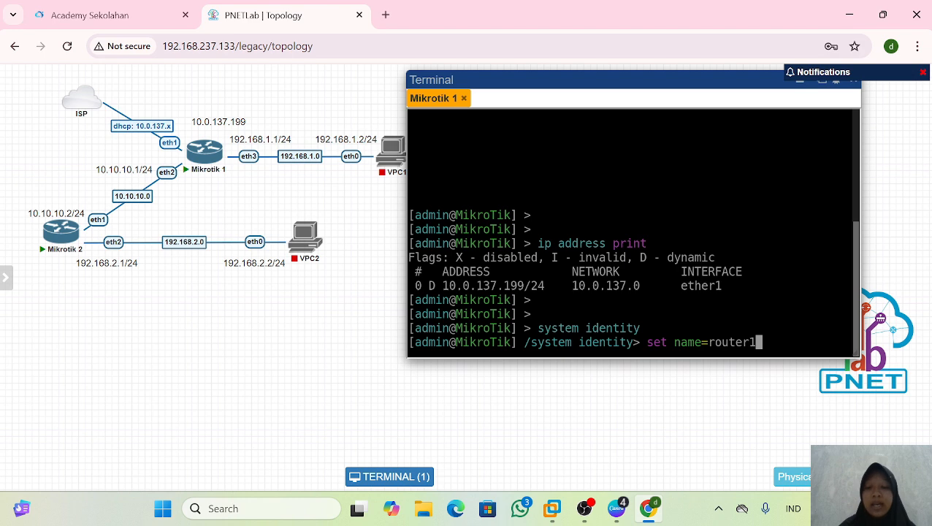
{"action": "key", "text": "Return"}
{"action": "type", "text": "print"}
{"action": "key", "text": "Return"}
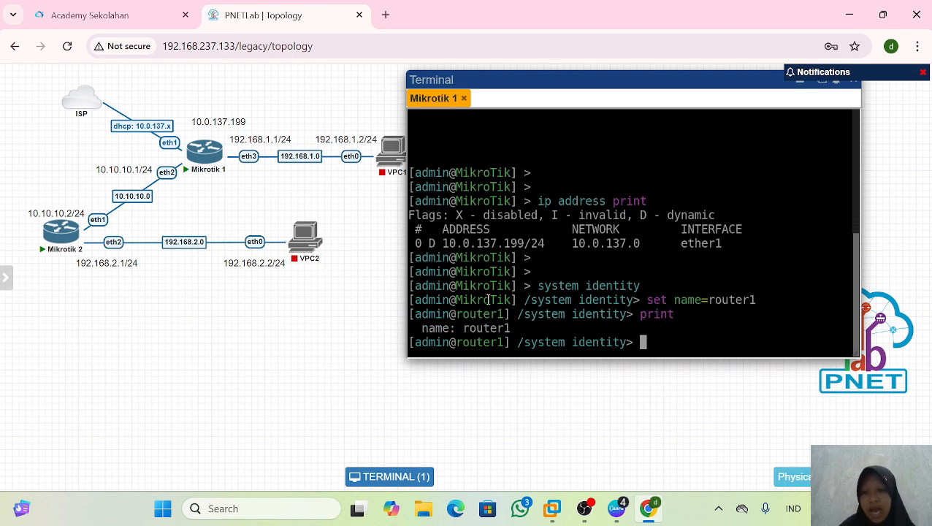
Open Mikrotik 2's console, moving the 10.10.10.2/24 label out of the way, and set its system identity name to router2, then print it
{"action": "left_click", "coordinate": [800, 83]}
{"action": "left_click", "coordinate": [61, 213]}
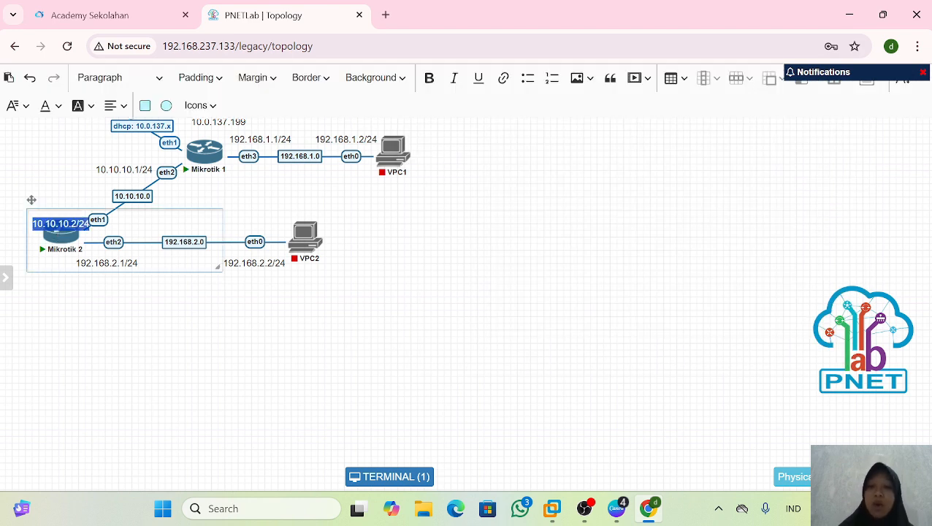
{"action": "left_click_drag", "start_coordinate": [61, 212], "coordinate": [64, 176]}
{"action": "left_click", "coordinate": [60, 231]}
{"action": "type", "text": "system identity"}
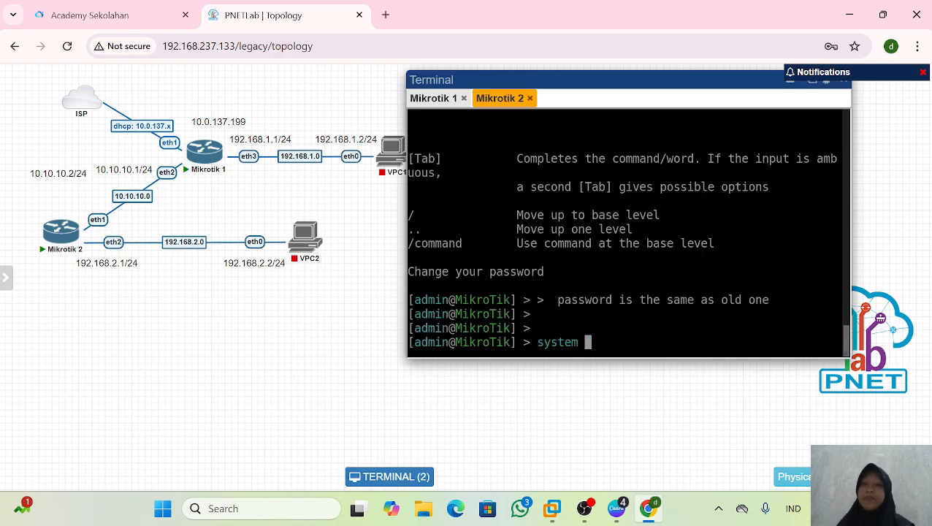
{"action": "key", "text": "Return"}
{"action": "type", "text": "set name=router2"}
{"action": "key", "text": "Return"}
{"action": "type", "text": "print"}
{"action": "key", "text": "Return"}
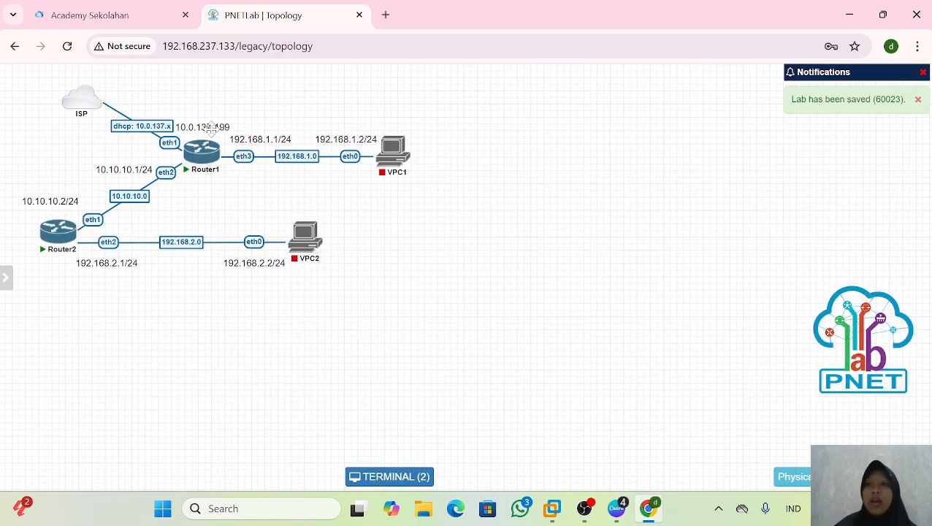
Move the 10.10.10.2/24 label down to just above Router2
{"action": "left_click_drag", "start_coordinate": [70, 193], "coordinate": [75, 201]}
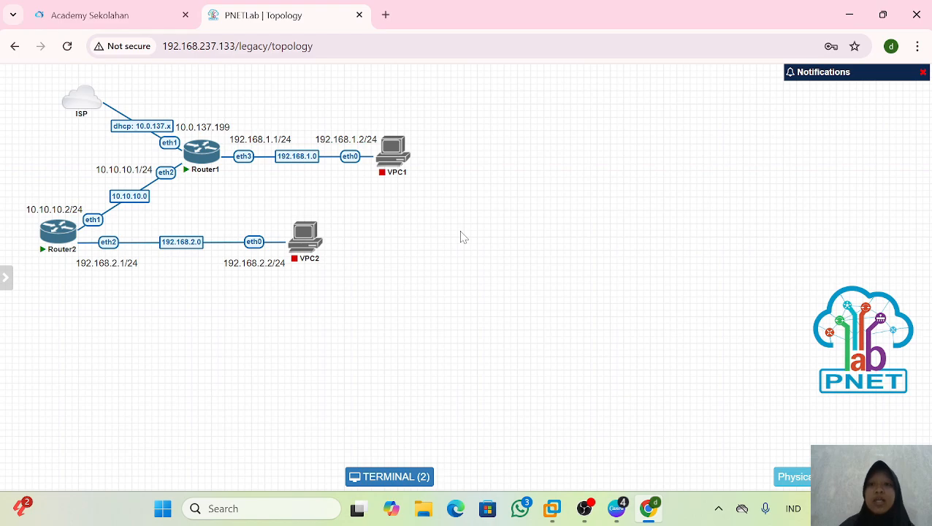
Open the Windows Command Prompt as administrator and allow it to run
{"action": "key", "text": "super"}
{"action": "type", "text": "cmd"}
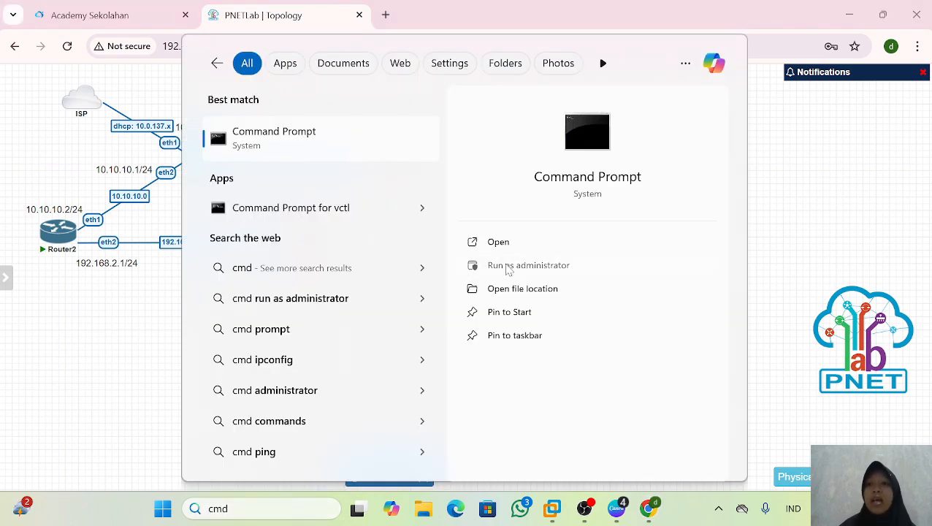
{"action": "left_click", "coordinate": [500, 266]}
{"action": "left_click", "coordinate": [412, 368]}
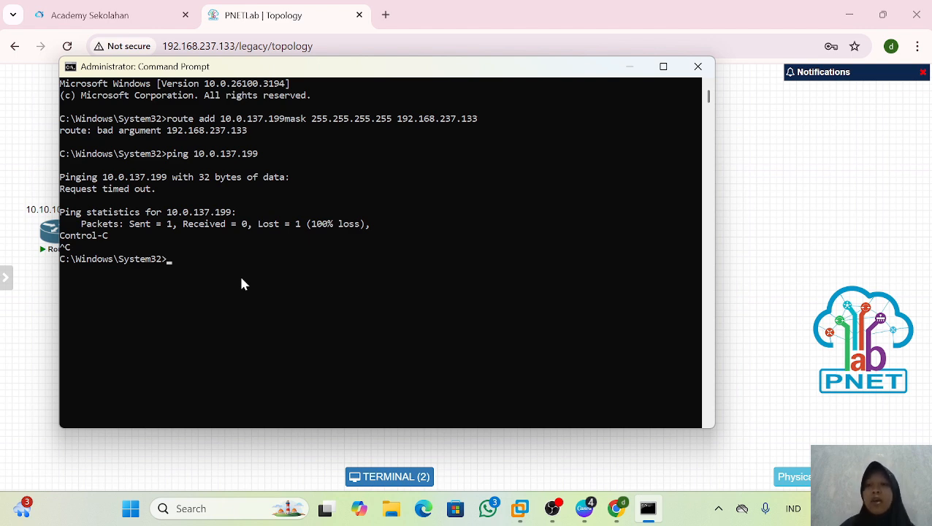
Correct the earlier route command by adding the missing space and run route add 10.0.137.199 mask 255.255.255.255 192.168.237.133
{"action": "key", "text": "Up"}
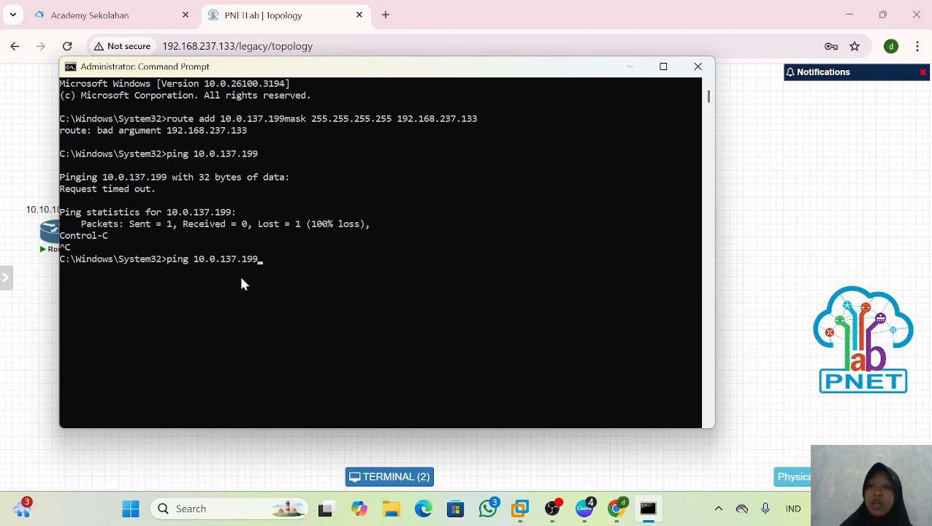
{"action": "key", "text": "Up"}
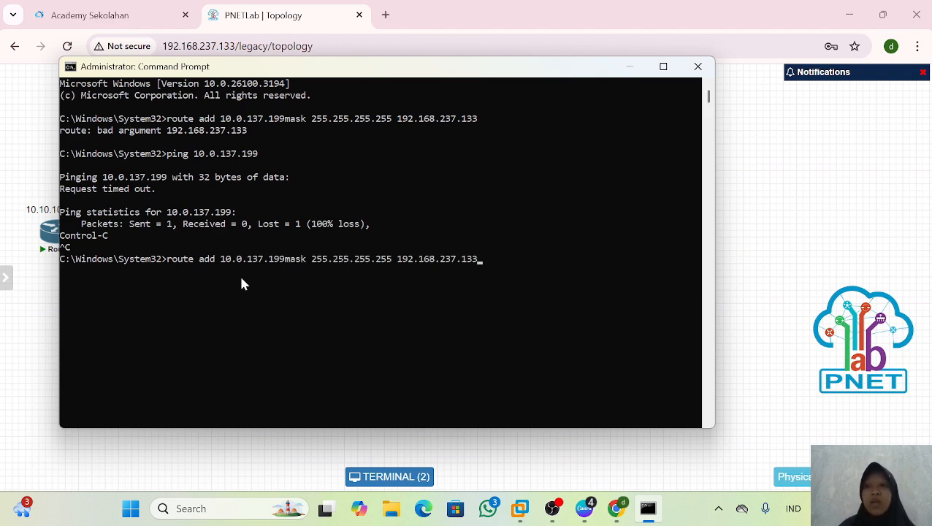
{"action": "key", "text": "Left"}
{"action": "key", "text": "Left"}
{"action": "key", "text": "Left"}
{"action": "key", "text": "Left"}
{"action": "key", "text": "Left"}
{"action": "key", "text": "Left"}
{"action": "key", "text": "Left"}
{"action": "key", "text": "Left"}
{"action": "key", "text": "Left"}
{"action": "key", "text": "Left"}
{"action": "key", "text": "Left"}
{"action": "key", "text": "Left"}
{"action": "key", "text": "Left"}
{"action": "key", "text": "Left"}
{"action": "key", "text": "Left"}
{"action": "key", "text": "Left"}
{"action": "key", "text": "Left"}
{"action": "key", "text": "Left"}
{"action": "key", "text": "Left"}
{"action": "key", "text": "Left"}
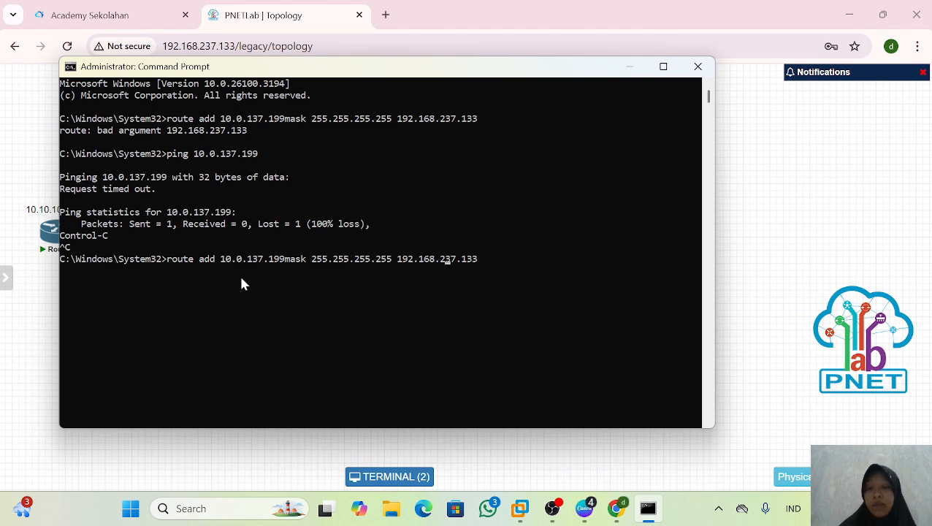
{"action": "key", "text": "Left"}
{"action": "key", "text": "Left"}
{"action": "key", "text": "Left"}
{"action": "key", "text": "Left"}
{"action": "key", "text": "Left"}
{"action": "key", "text": "Left"}
{"action": "key", "text": "Left"}
{"action": "key", "text": "Left"}
{"action": "key", "text": "Left"}
{"action": "key", "text": "Left"}
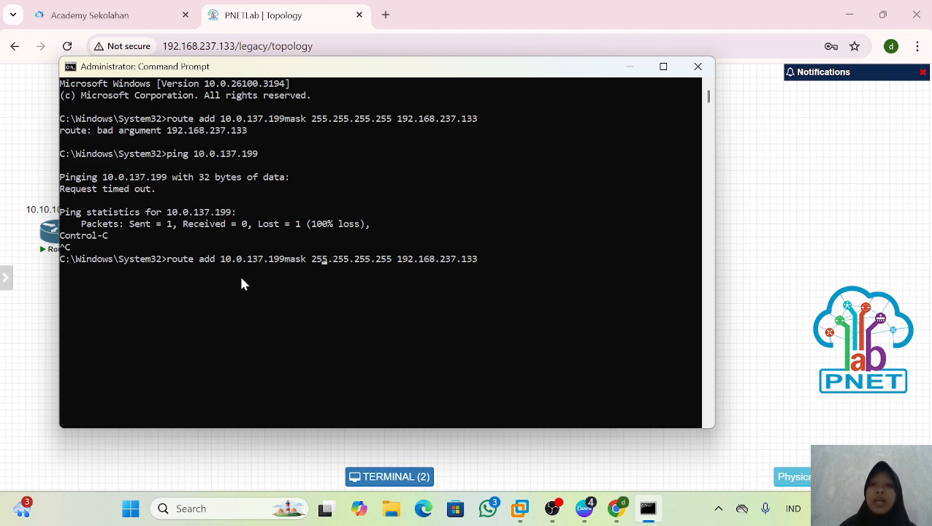
{"action": "key", "text": "Left"}
{"action": "key", "text": "Left"}
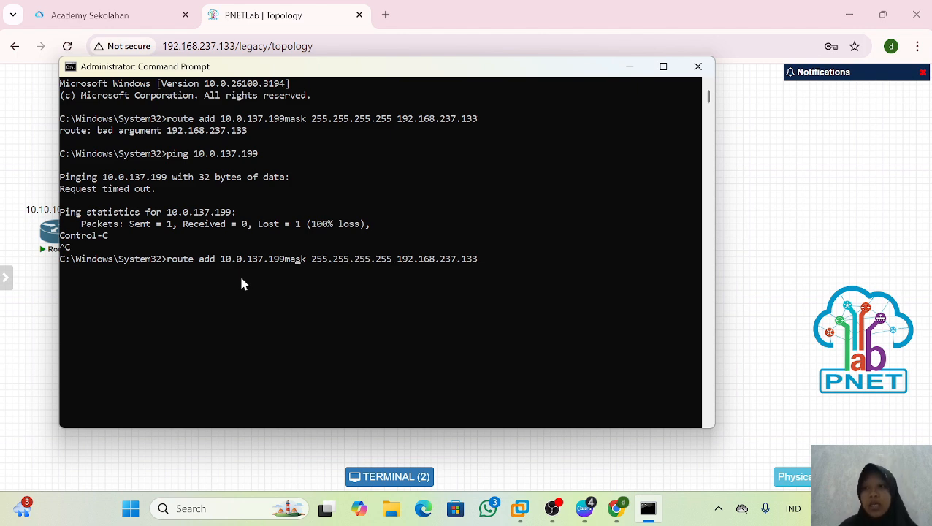
{"action": "key", "text": "Left"}
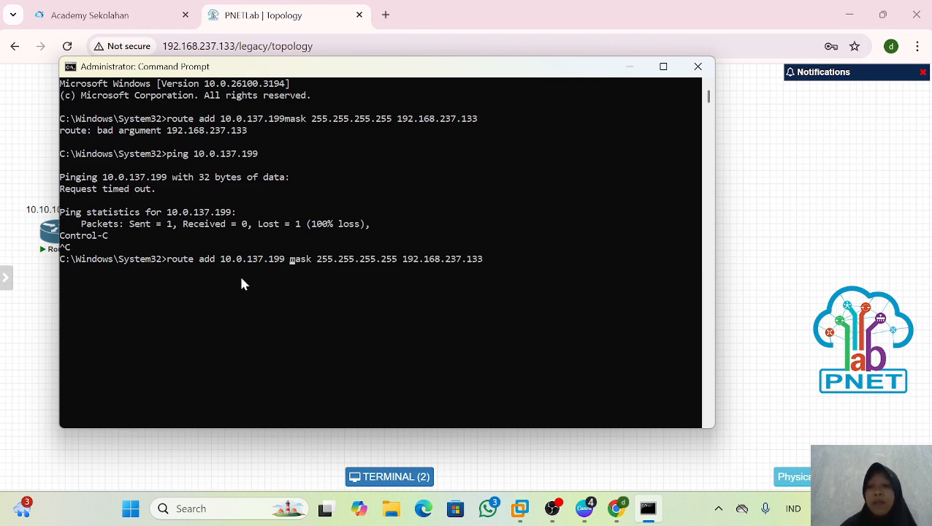
{"action": "key", "text": "Return"}
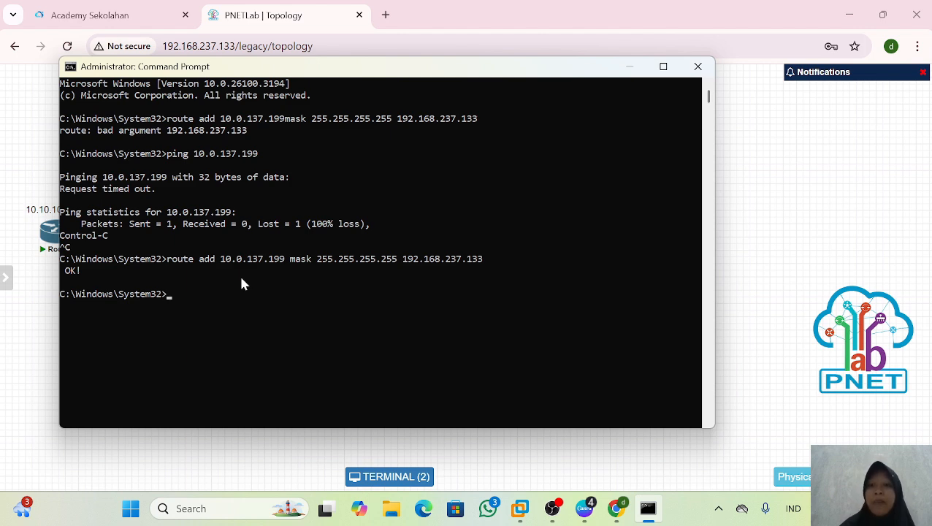
Ping 10.0.137.199 from the Command Prompt to test the connection to Router1
{"action": "key", "text": "Up"}
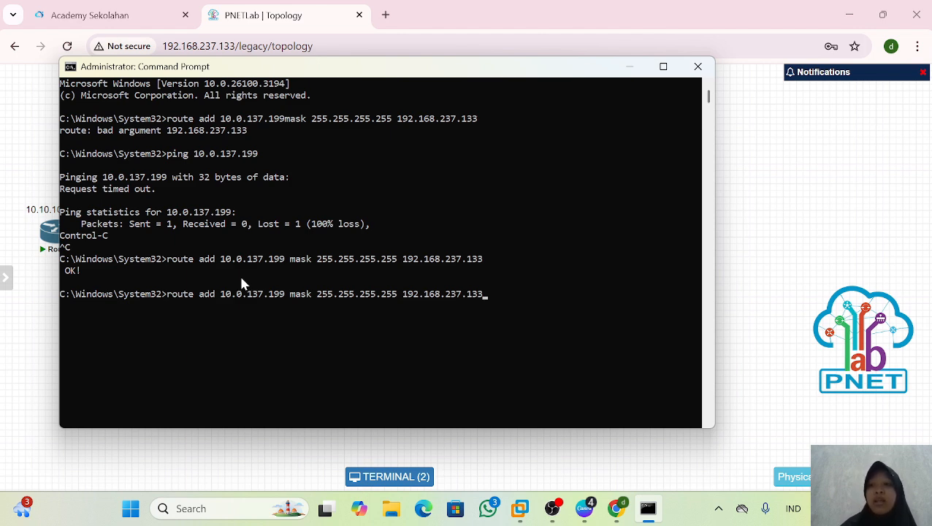
{"action": "key", "text": "Up"}
{"action": "key", "text": "Return"}
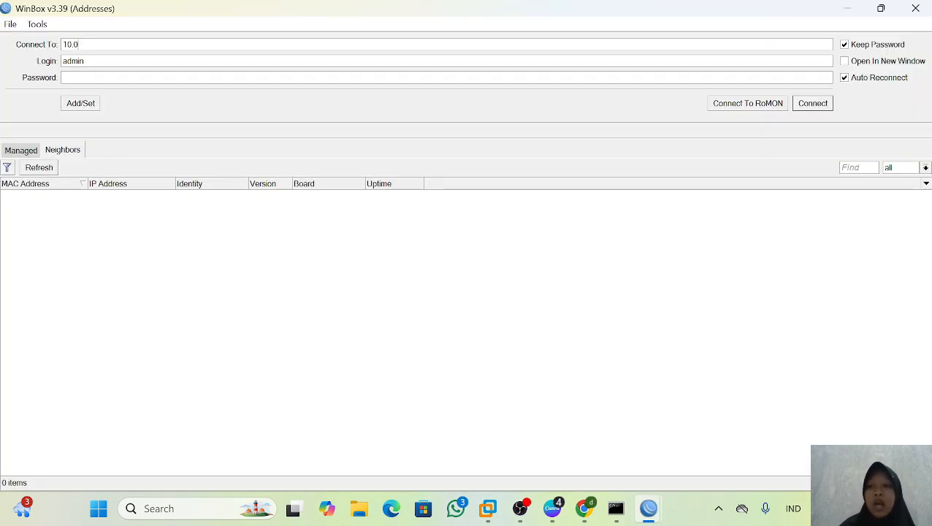
In WinBox, connect to 10.0.137.199 with the admin login and dismiss the password change request
{"action": "type", "text": ".137.199"}
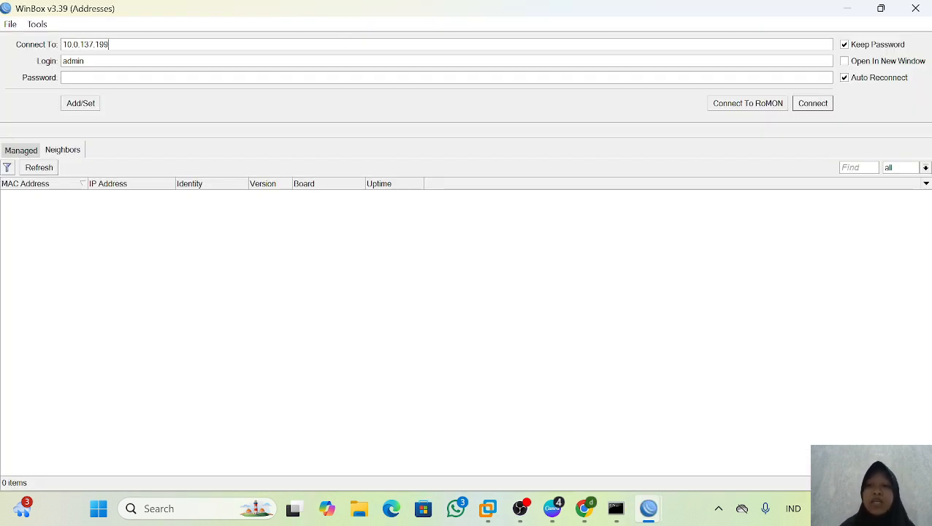
{"action": "left_click", "coordinate": [813, 103]}
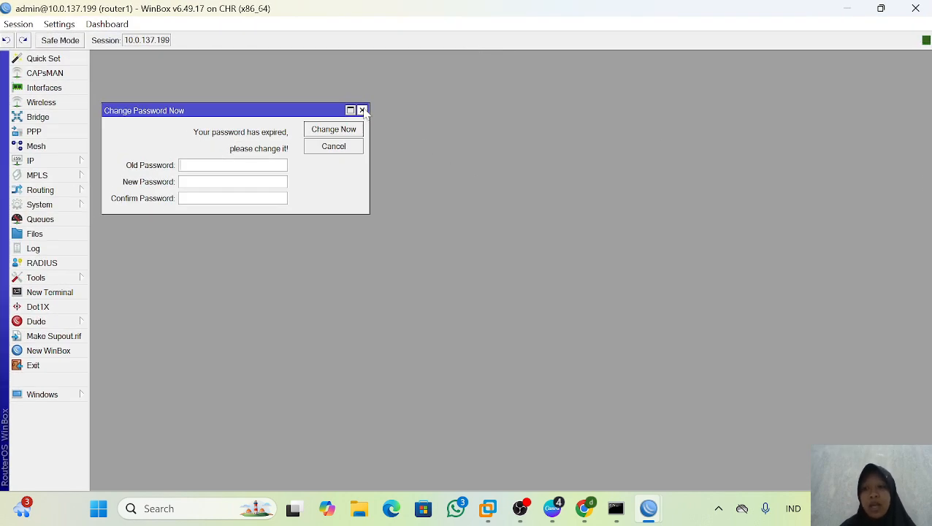
{"action": "left_click", "coordinate": [362, 111]}
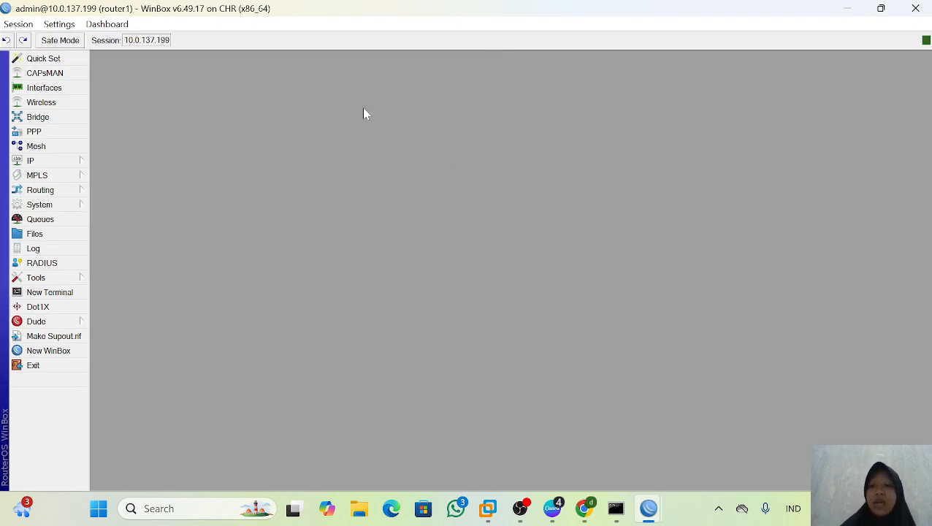
{"action": "left_click", "coordinate": [584, 509]}
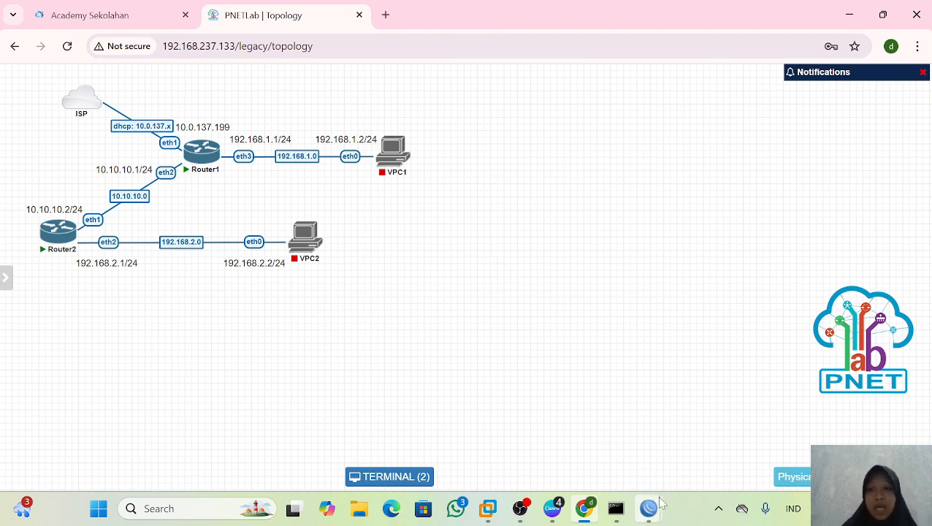
{"action": "mouse_move", "coordinate": [649, 510]}
{"action": "left_click", "coordinate": [716, 412]}
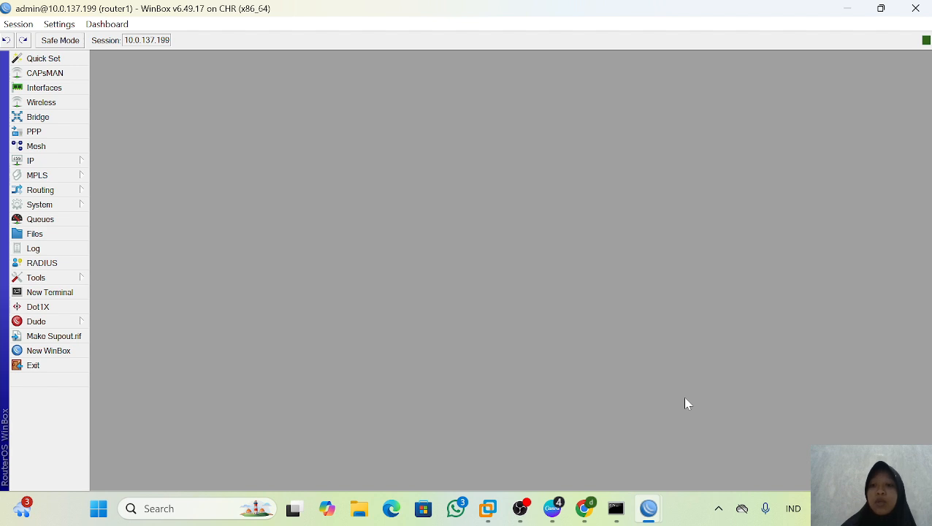
Enable RoMON on router1 and save the RoMON settings
{"action": "left_click", "coordinate": [73, 278]}
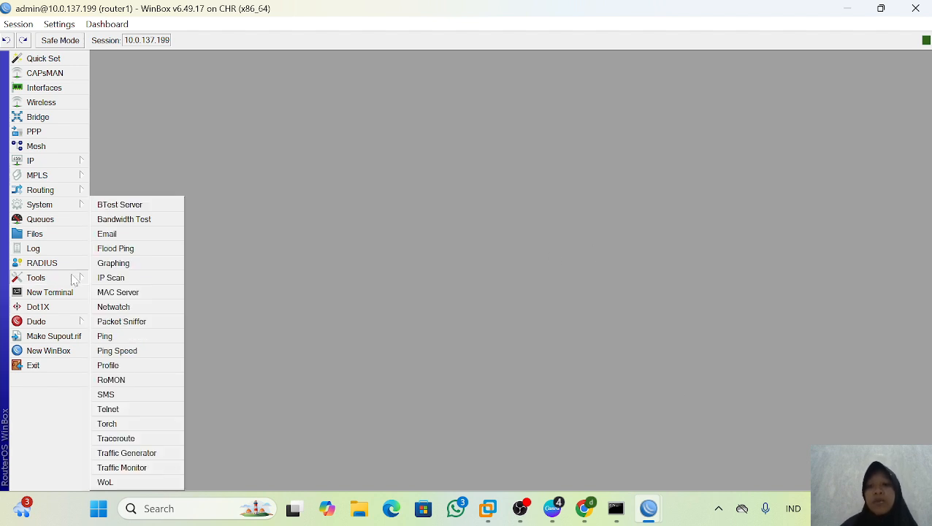
{"action": "left_click", "coordinate": [143, 381]}
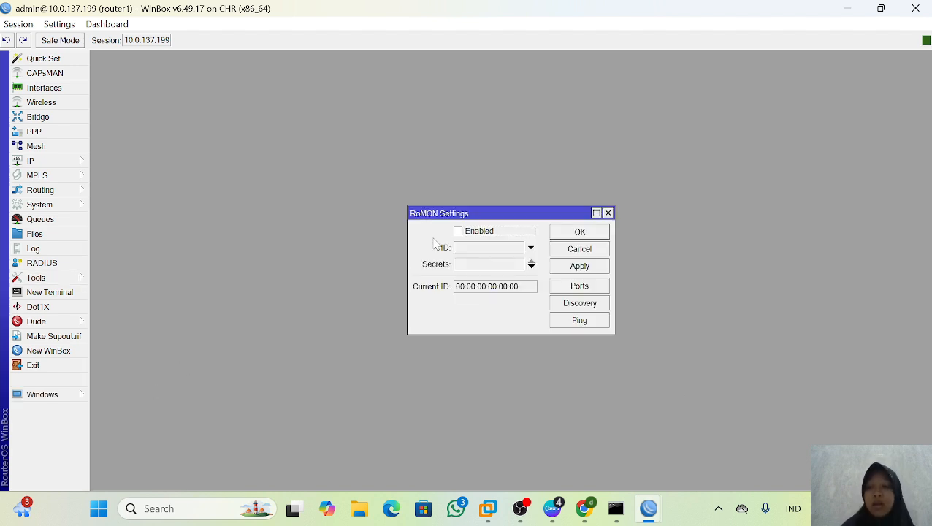
{"action": "left_click", "coordinate": [459, 231]}
{"action": "left_click", "coordinate": [585, 234]}
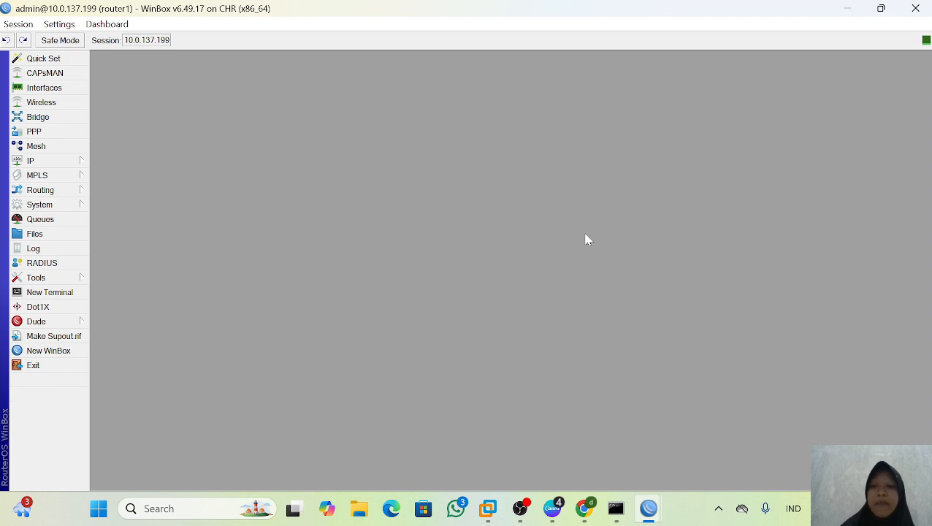
Switch to PNETLab in Chrome and, in Mikrotik 2's console, set tool romon to enabled=yes and print its settings
{"action": "left_click", "coordinate": [556, 410]}
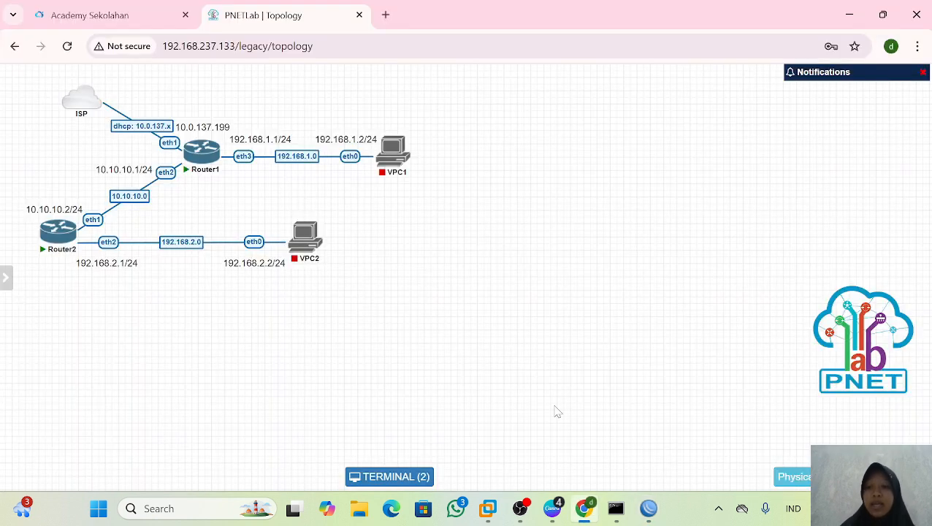
{"action": "type", "text": "tool"}
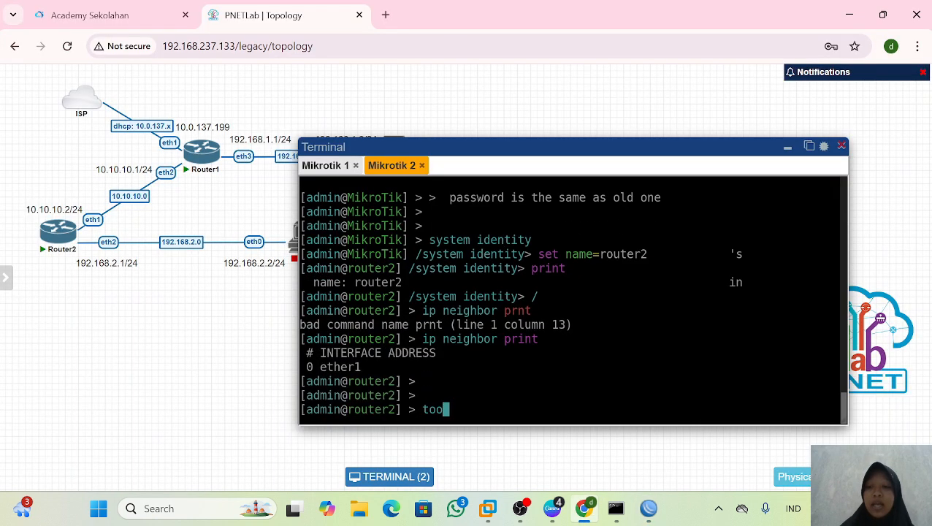
{"action": "key", "text": "Return"}
{"action": "type", "text": "romon"}
{"action": "key", "text": "Return"}
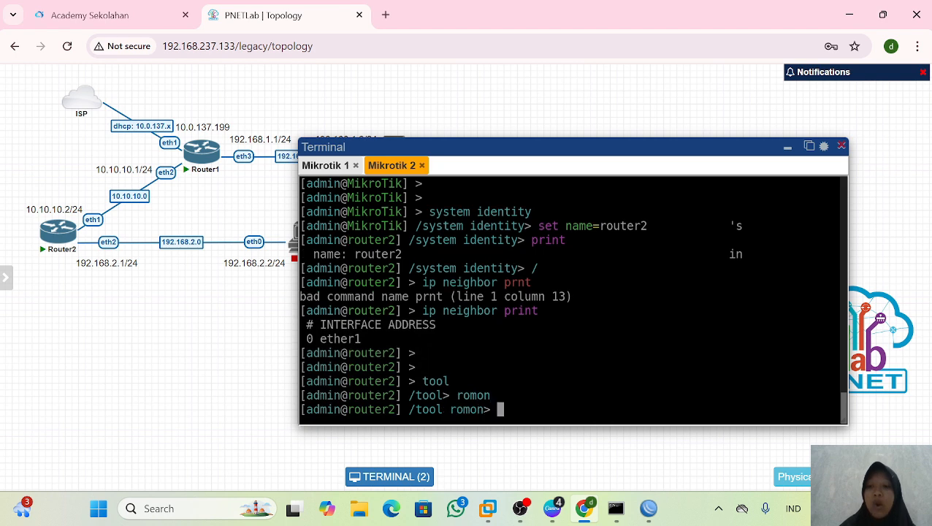
{"action": "type", "text": "set enabled=yes"}
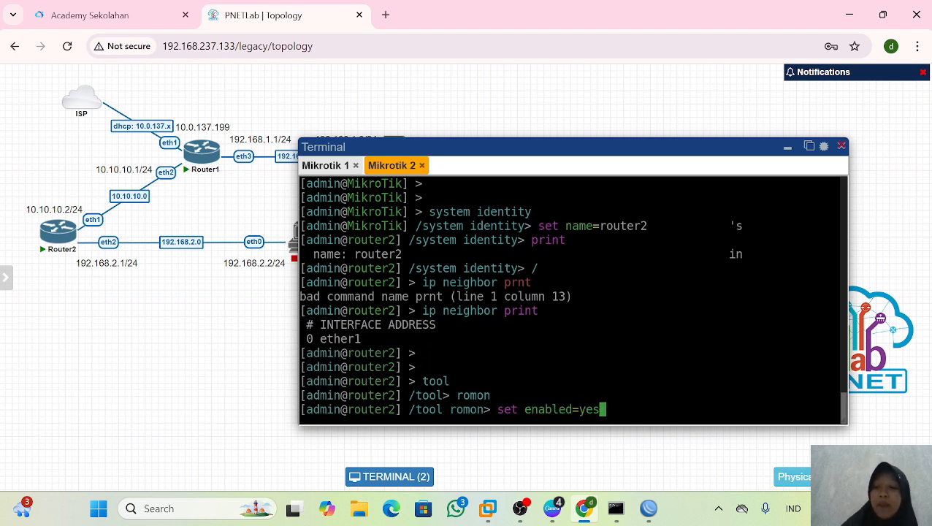
{"action": "key", "text": "Return"}
{"action": "type", "text": "print"}
{"action": "key", "text": "Return"}
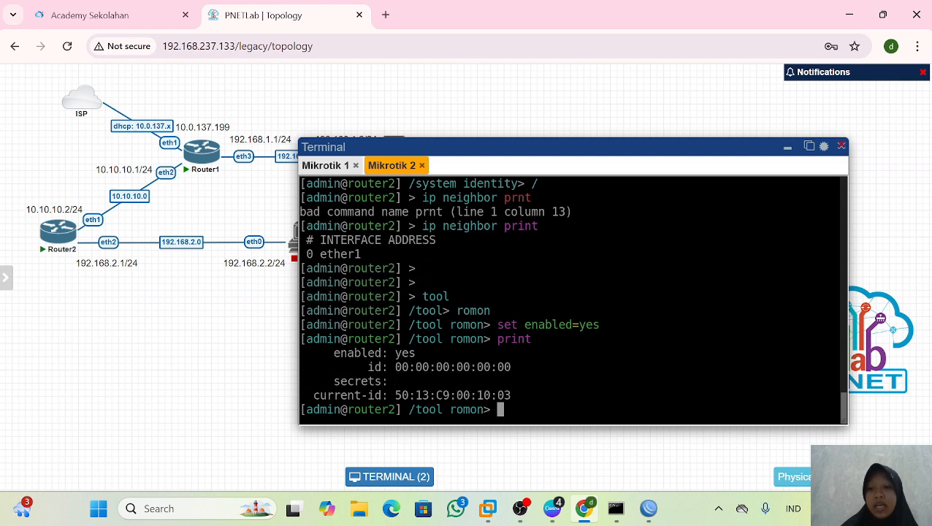
Switch back to WinBox, start a new WinBox login window and connect to RoMON with 10.0.137.199 as the agent
{"action": "mouse_move", "coordinate": [648, 509]}
{"action": "left_click", "coordinate": [710, 430]}
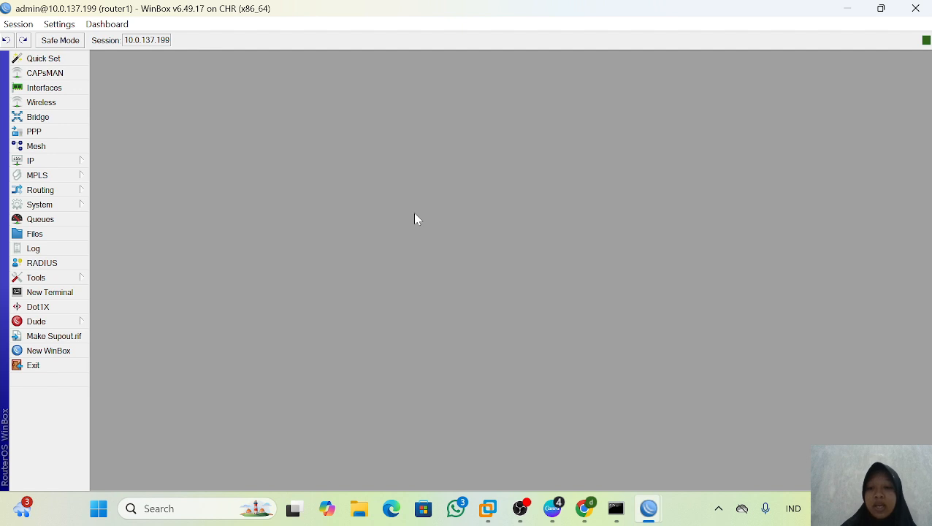
{"action": "left_click", "coordinate": [75, 350]}
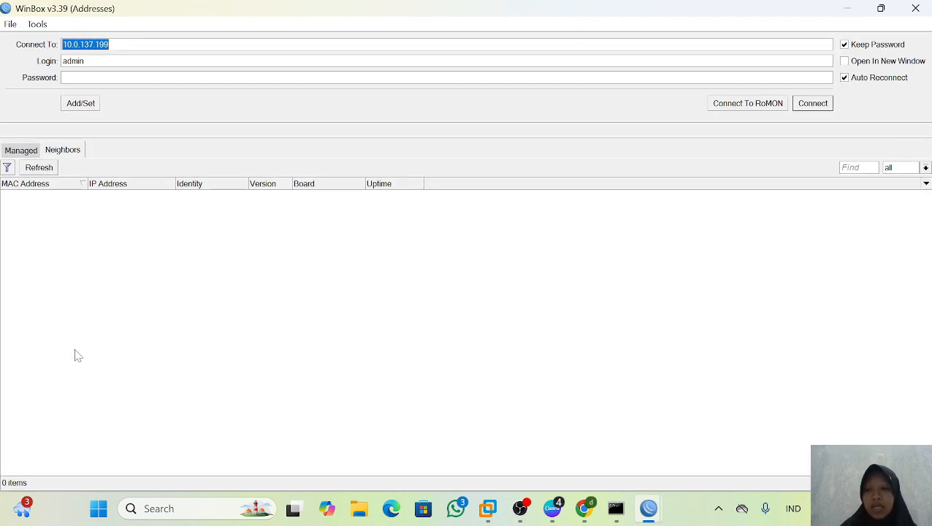
{"action": "left_click", "coordinate": [753, 105]}
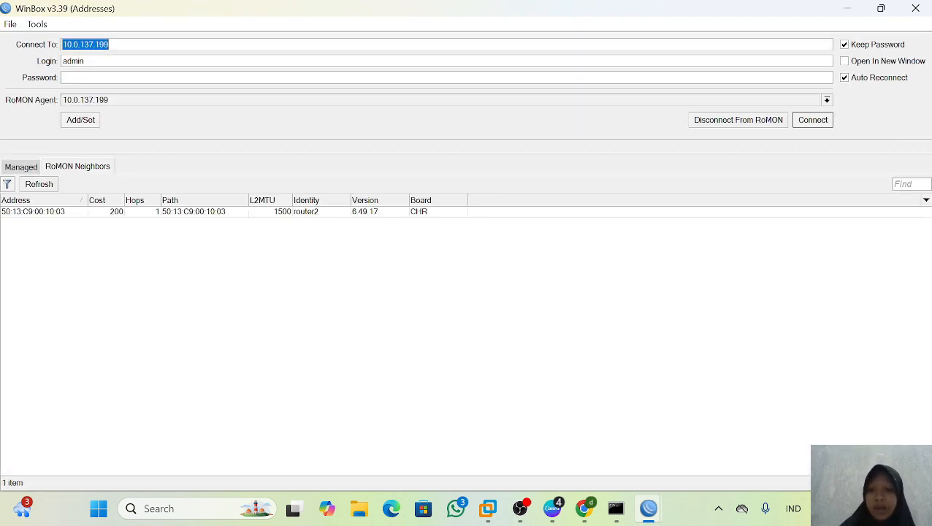
Connect to router2 from the RoMON neighbors and dismiss its password change request
{"action": "left_click", "coordinate": [65, 212]}
{"action": "left_click", "coordinate": [817, 124]}
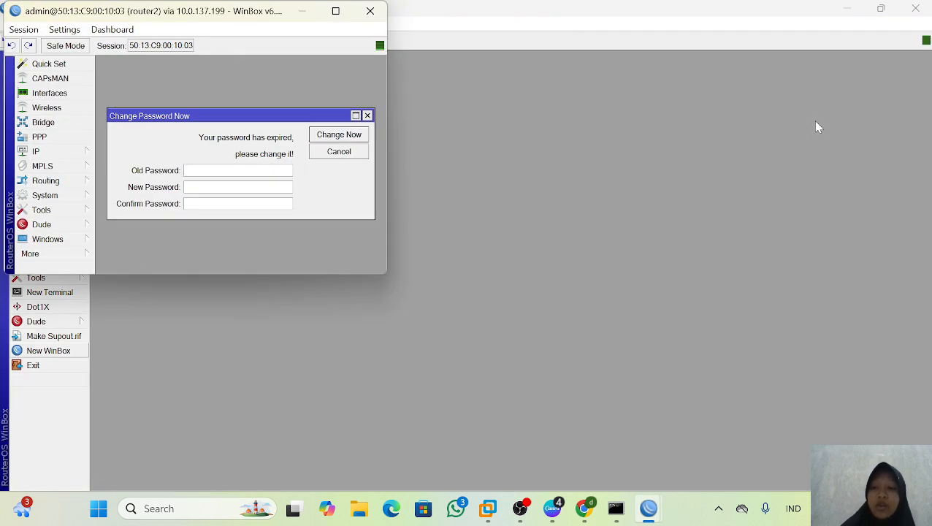
{"action": "left_click", "coordinate": [368, 115]}
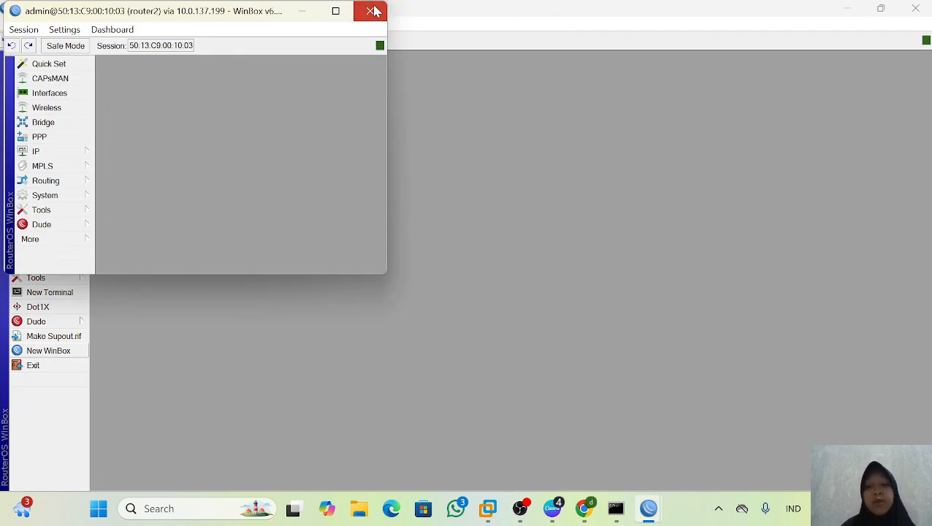
{"action": "left_click", "coordinate": [370, 11]}
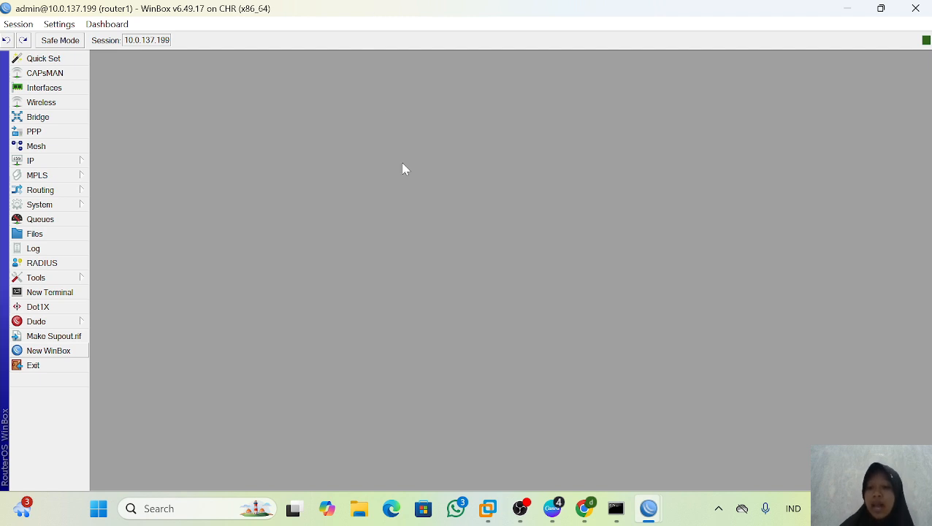
In router1's session, open the IP address list and add address 192.168.1.1/24 on interface ether3
{"action": "mouse_move", "coordinate": [649, 508]}
{"action": "left_click", "coordinate": [712, 443]}
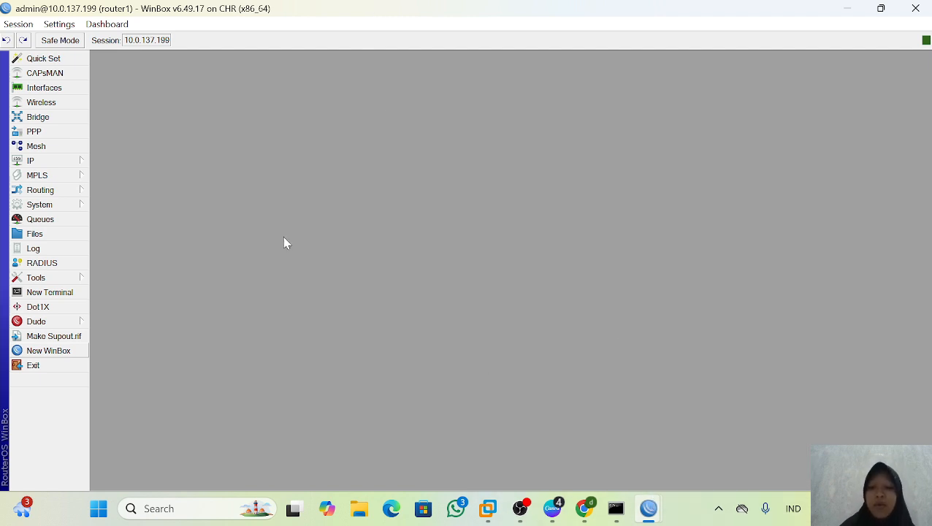
{"action": "left_click", "coordinate": [66, 161]}
{"action": "left_click", "coordinate": [124, 147]}
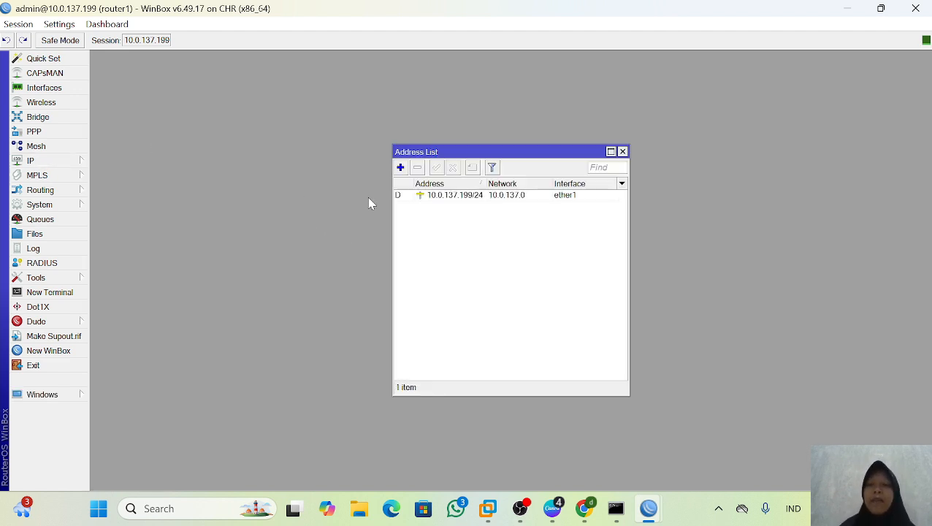
{"action": "left_click", "coordinate": [401, 168]}
{"action": "type", "text": "192"}
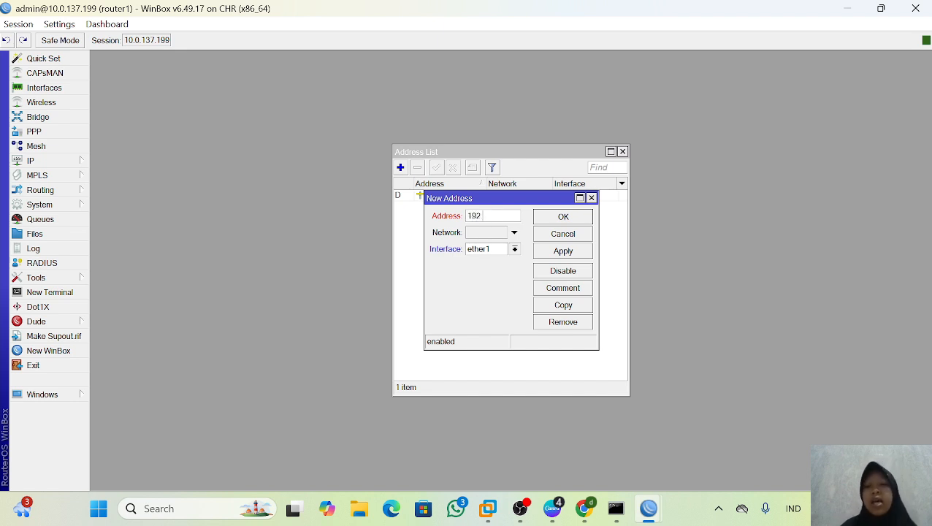
{"action": "type", "text": ".168.1.1/"}
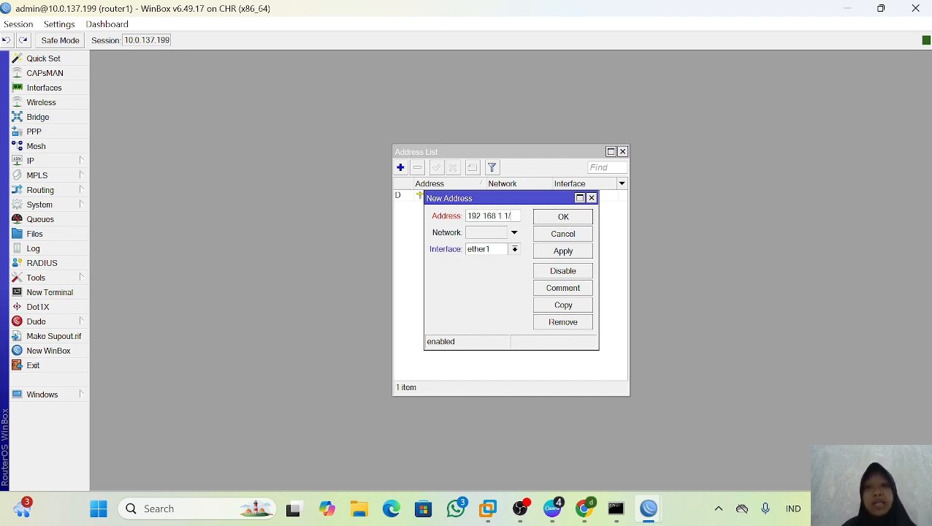
{"action": "type", "text": "24"}
{"action": "left_click", "coordinate": [515, 249]}
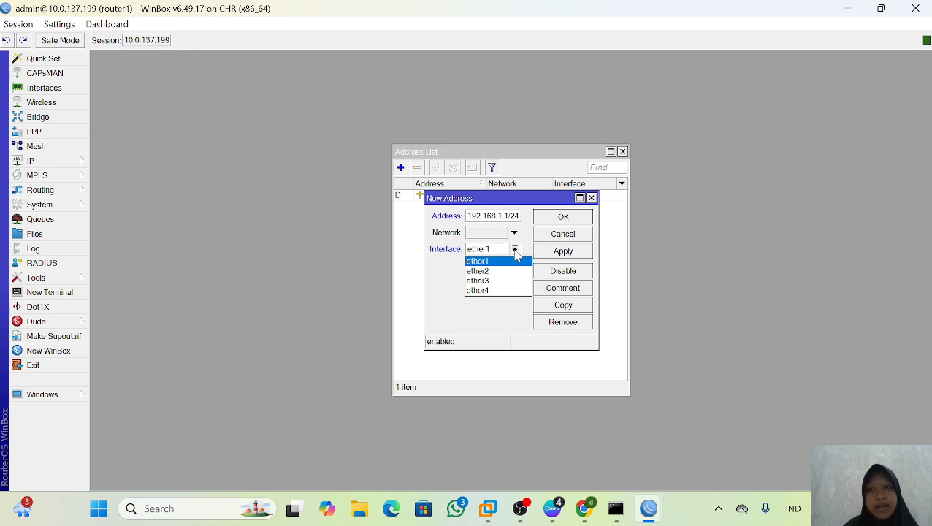
{"action": "left_click", "coordinate": [506, 281]}
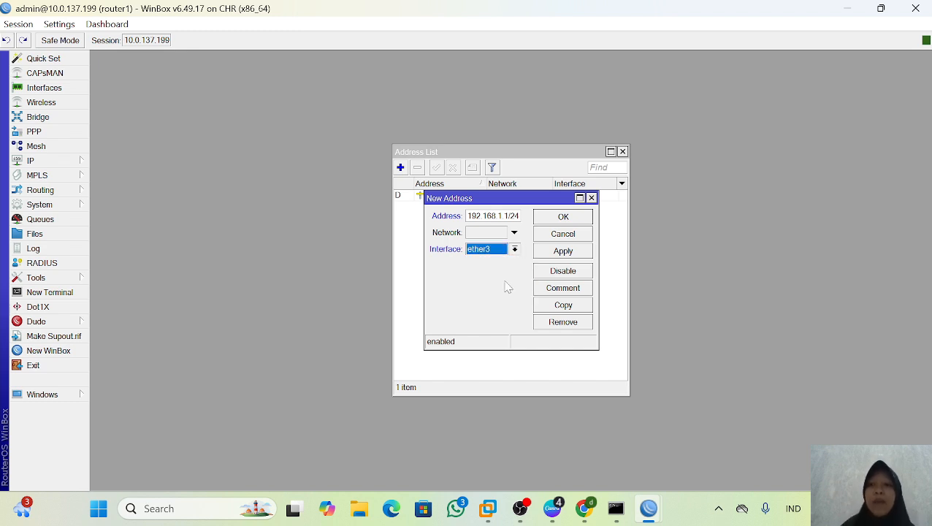
{"action": "left_click", "coordinate": [564, 218]}
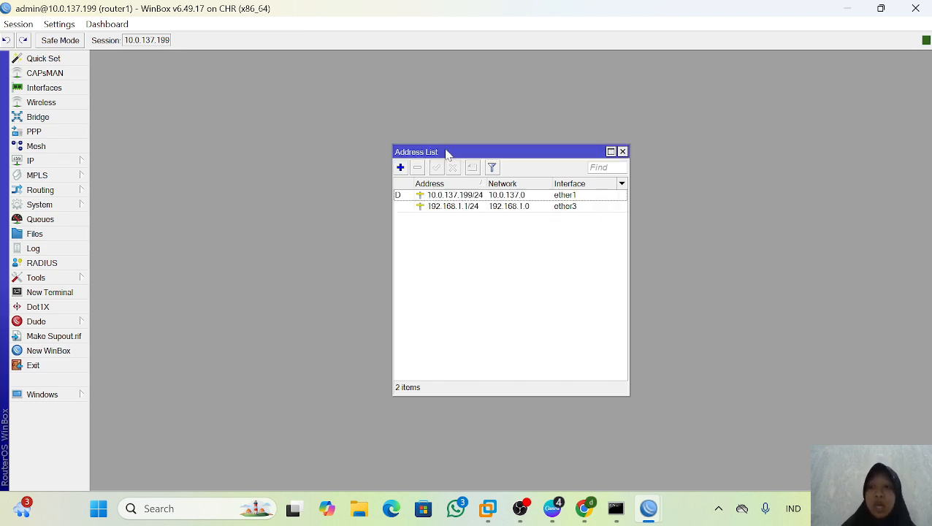
Add address 10.10.10.1/24 on interface ether2 of router1
{"action": "left_click", "coordinate": [401, 167]}
{"action": "type", "text": "10.10.10.1"}
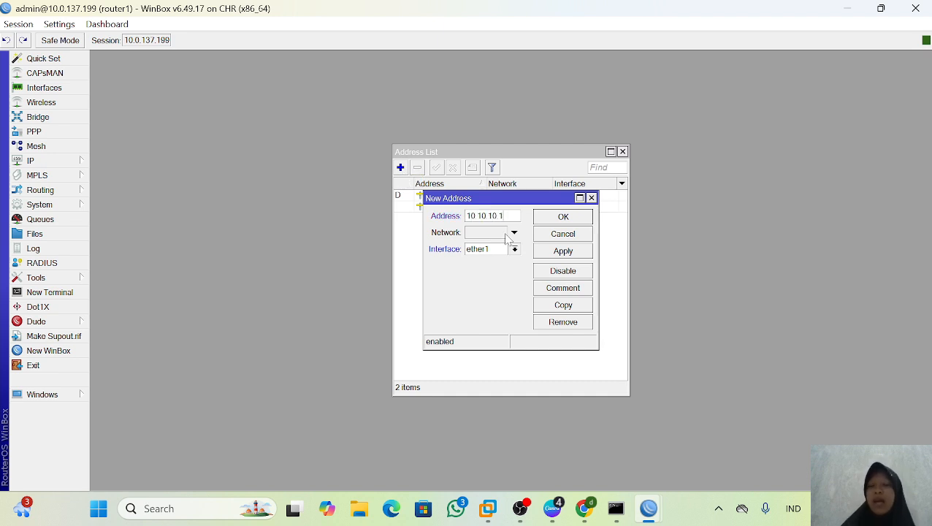
{"action": "type", "text": "/24"}
{"action": "left_click", "coordinate": [514, 249]}
{"action": "left_click", "coordinate": [479, 269]}
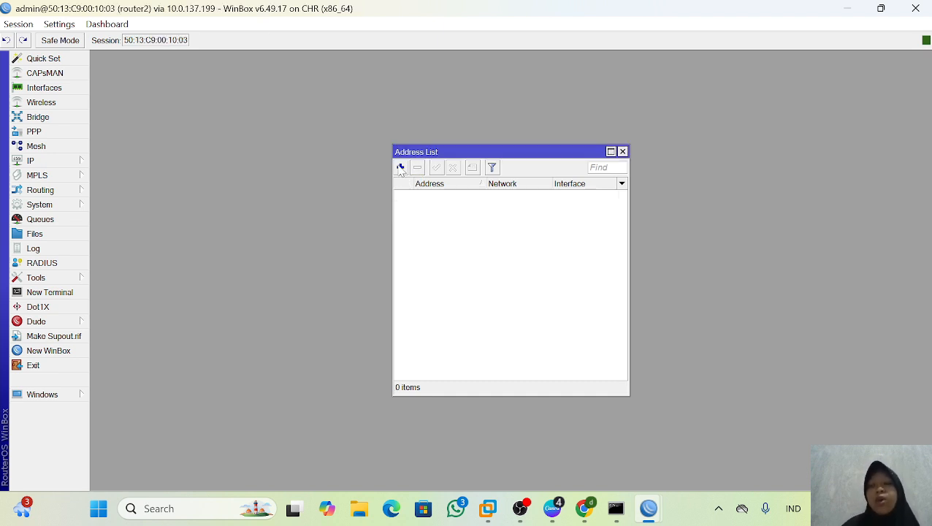
In router2's address list, add address 10.10.10.2/24 on interface ether1
{"action": "left_click", "coordinate": [400, 167]}
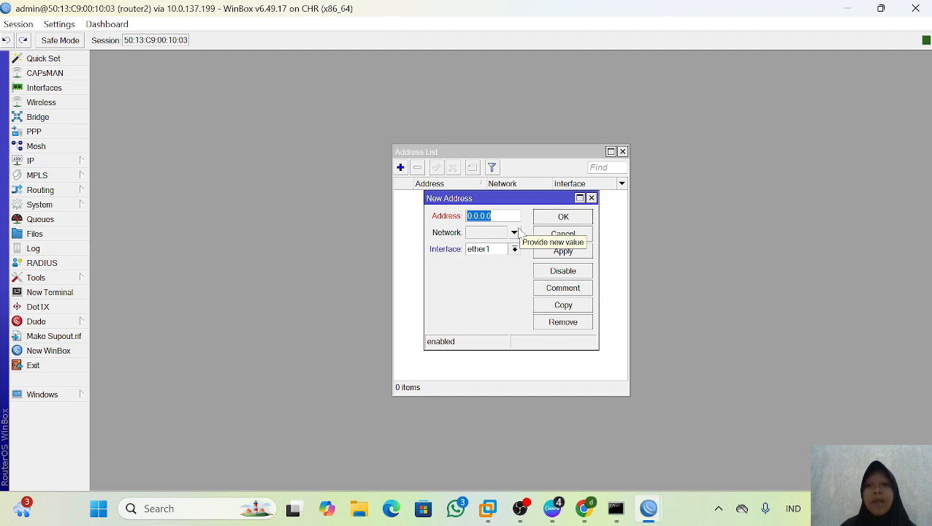
{"action": "type", "text": "10.10.10.2/24"}
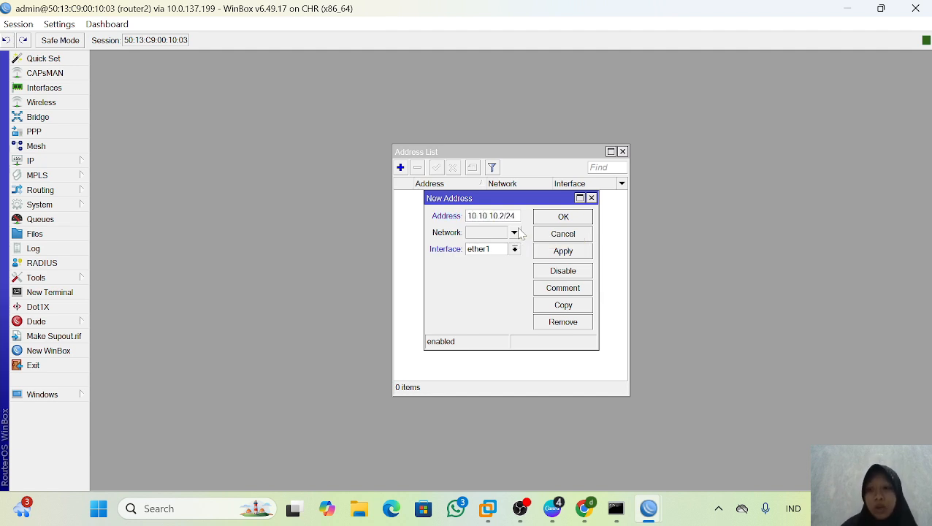
{"action": "left_click", "coordinate": [515, 250]}
{"action": "left_click", "coordinate": [569, 222]}
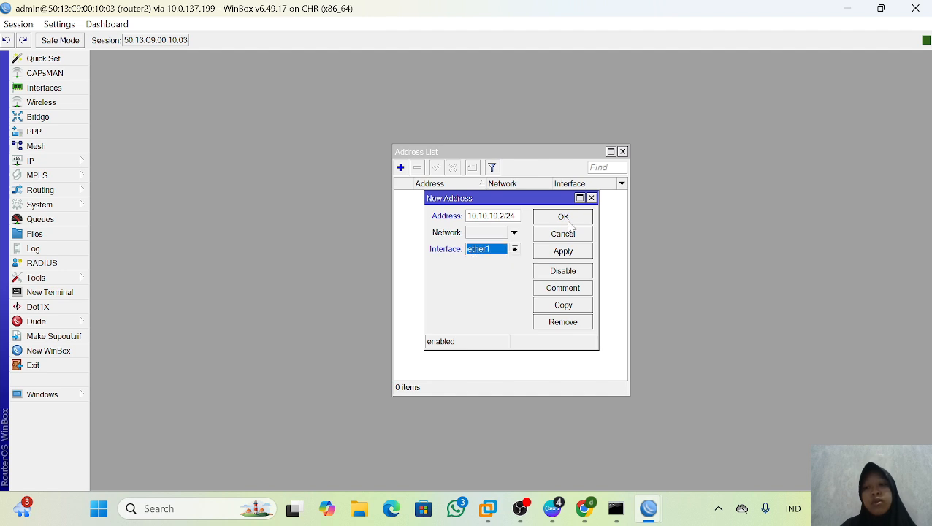
{"action": "left_click", "coordinate": [569, 222]}
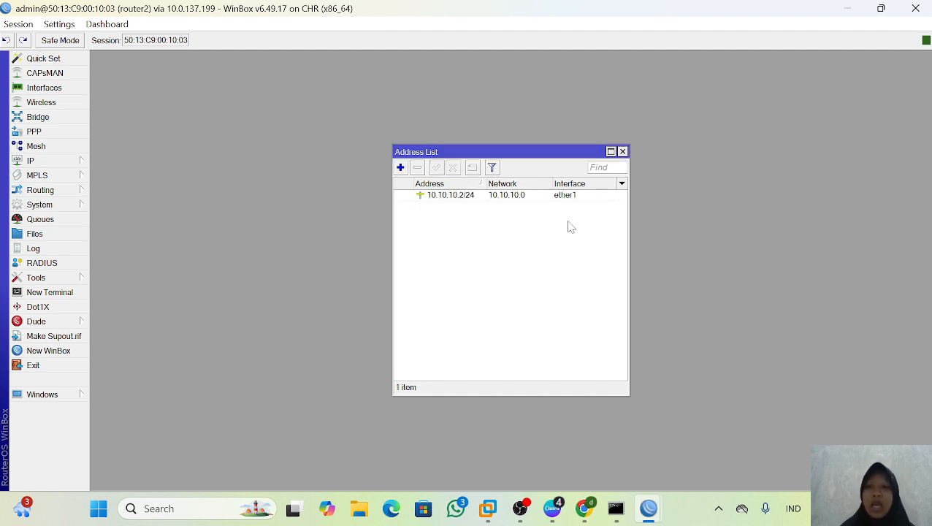
Add address 192.168.2.1/24 on interface ether2 of router2
{"action": "left_click", "coordinate": [400, 168]}
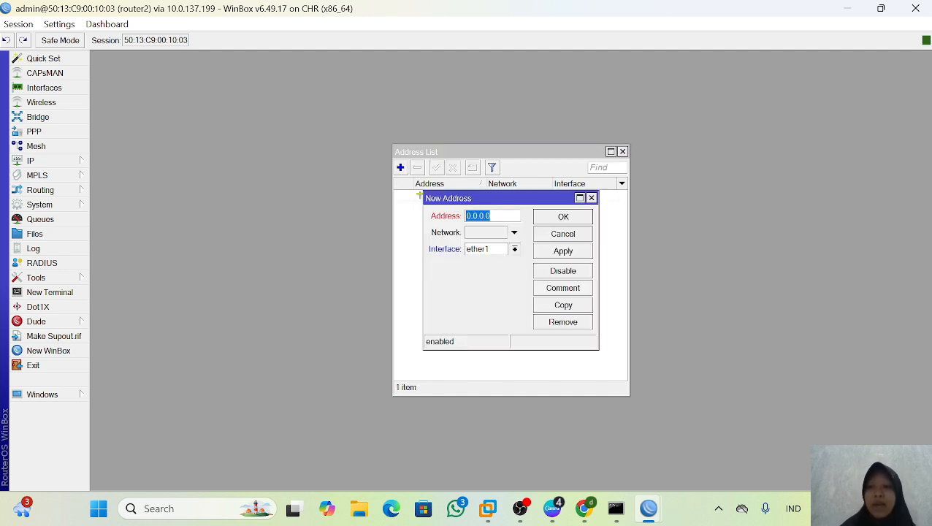
{"action": "type", "text": "192.168.2"}
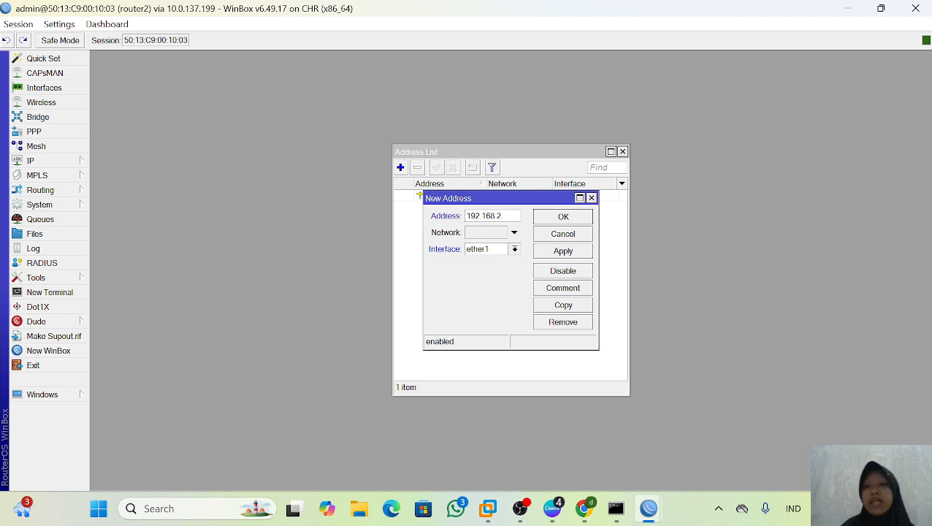
{"action": "type", "text": ".1/24"}
{"action": "left_click", "coordinate": [514, 251]}
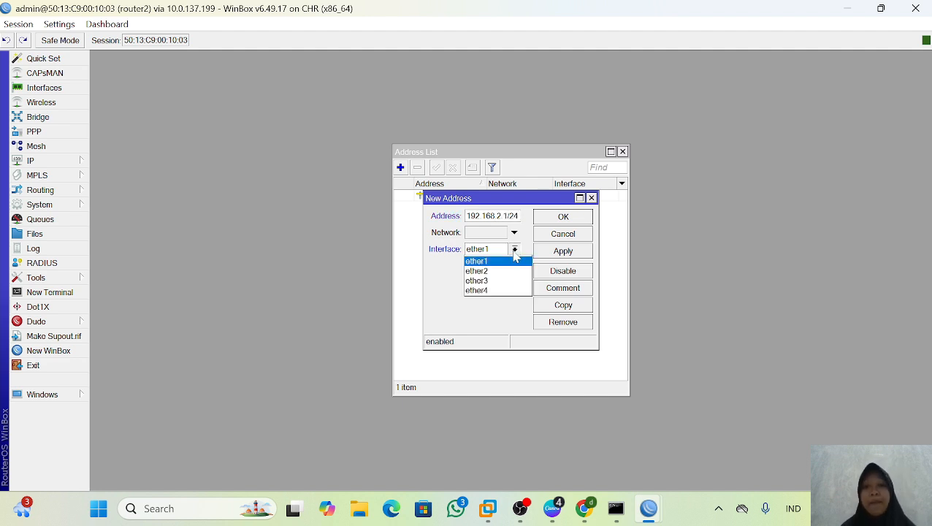
{"action": "left_click", "coordinate": [504, 271]}
{"action": "left_click", "coordinate": [565, 218]}
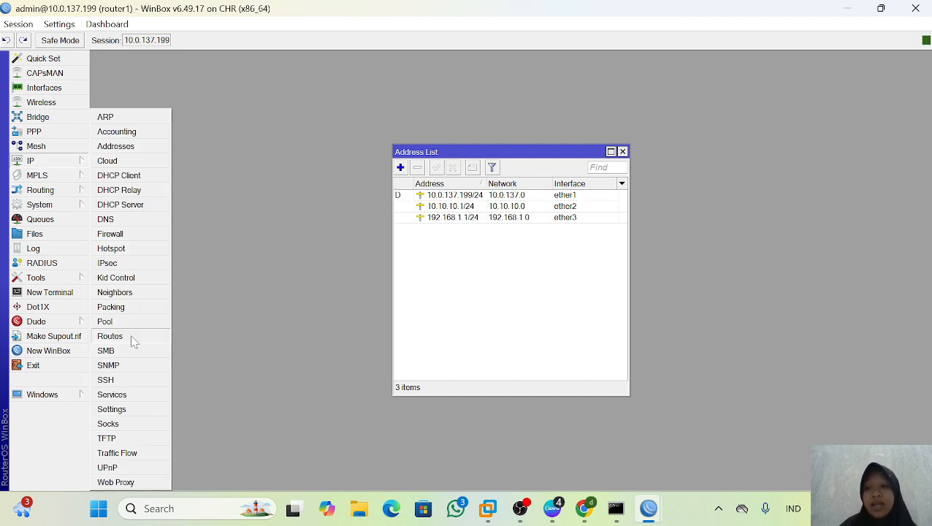
Open the IP route list on router1 and on router2
{"action": "left_click", "coordinate": [130, 336]}
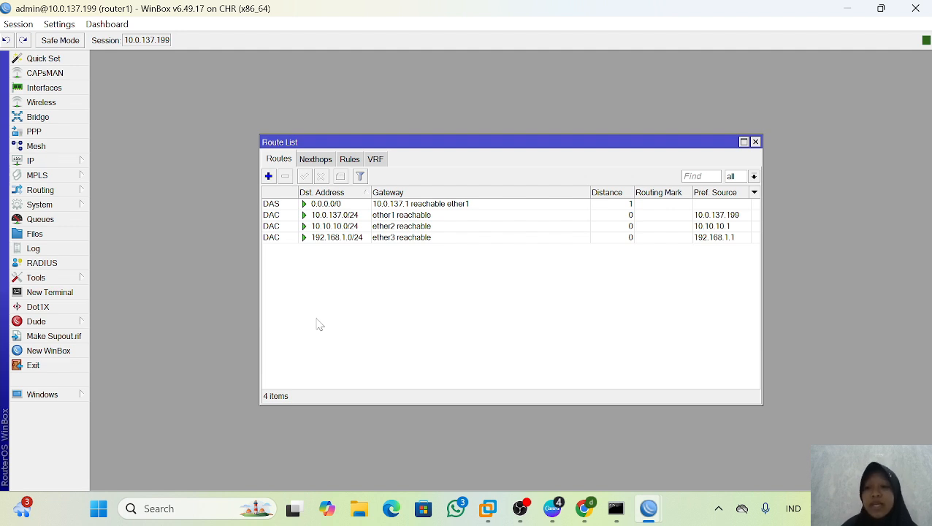
{"action": "mouse_move", "coordinate": [649, 509]}
{"action": "left_click", "coordinate": [695, 436]}
{"action": "left_click", "coordinate": [66, 161]}
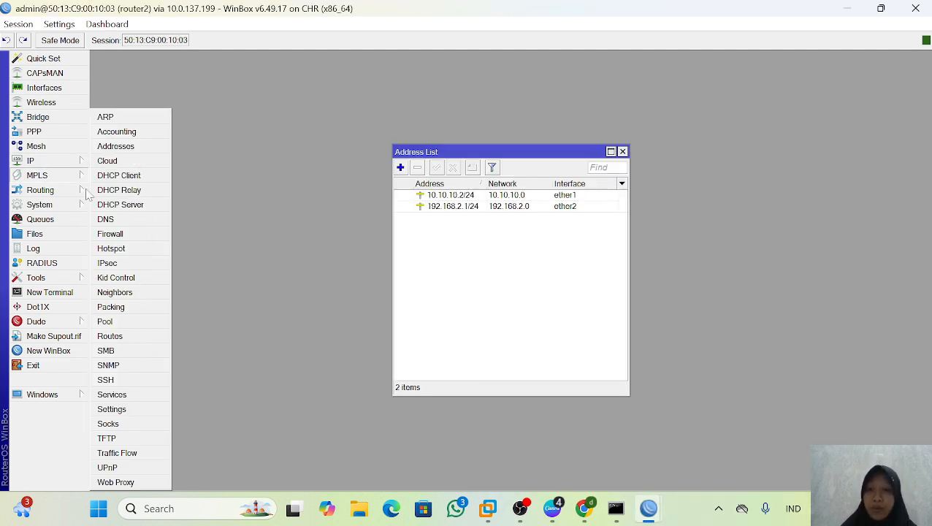
{"action": "left_click", "coordinate": [117, 336]}
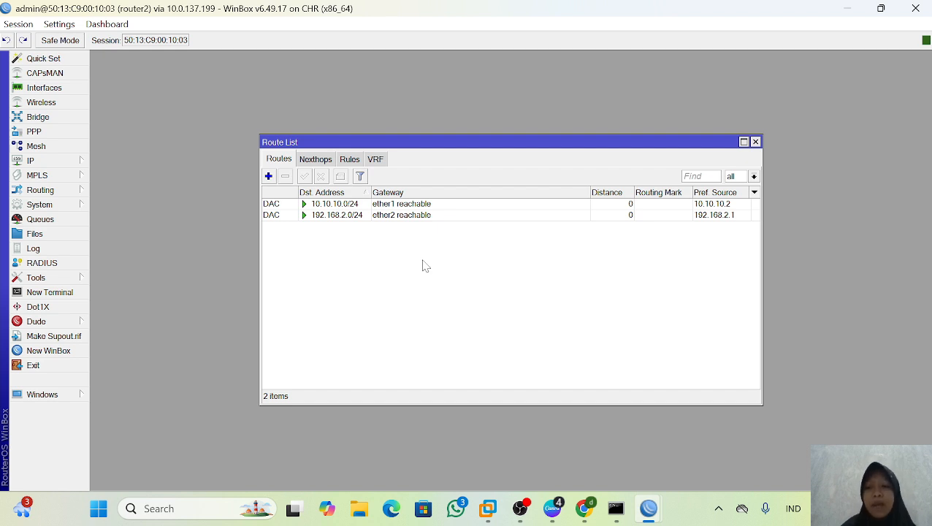
On router1, add a static route to 192.168.2.0/24 with gateway 10.10.10.2
{"action": "mouse_move", "coordinate": [649, 508]}
{"action": "left_click", "coordinate": [594, 442]}
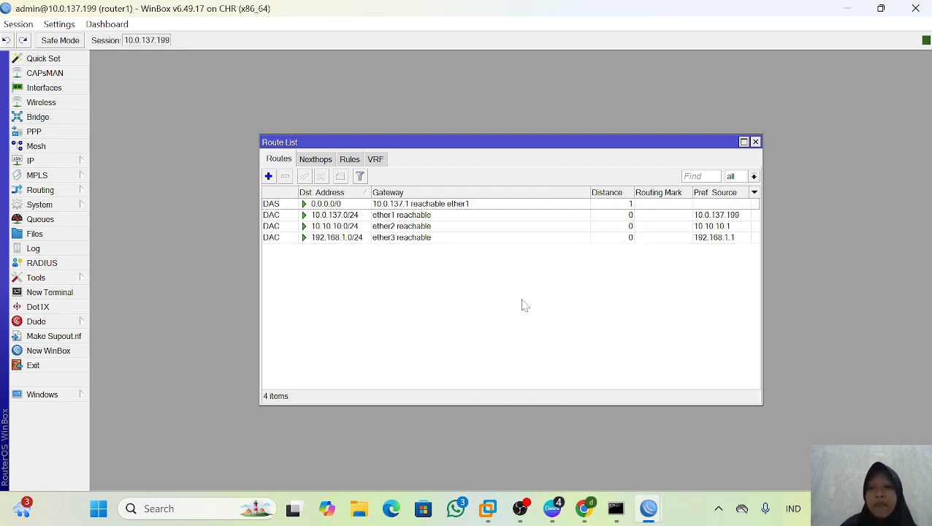
{"action": "left_click", "coordinate": [269, 176]}
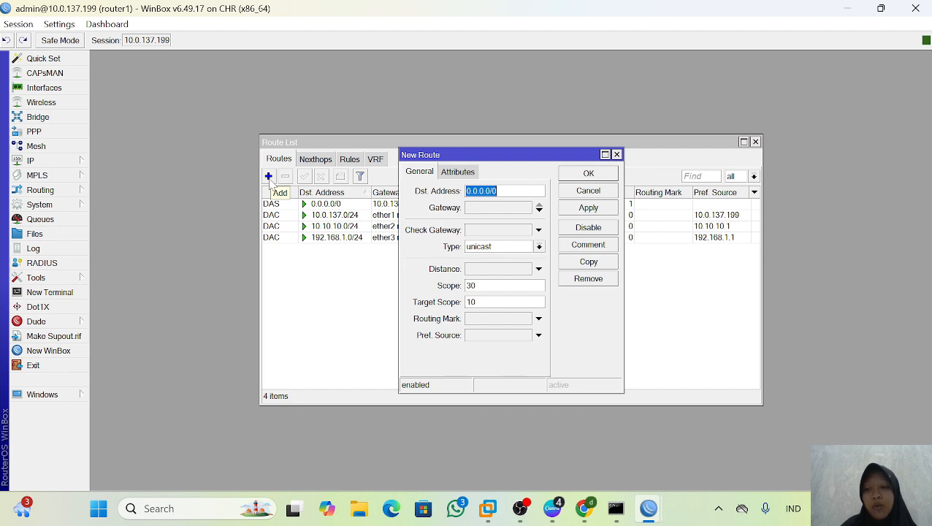
{"action": "type", "text": "192.168.2.0/24"}
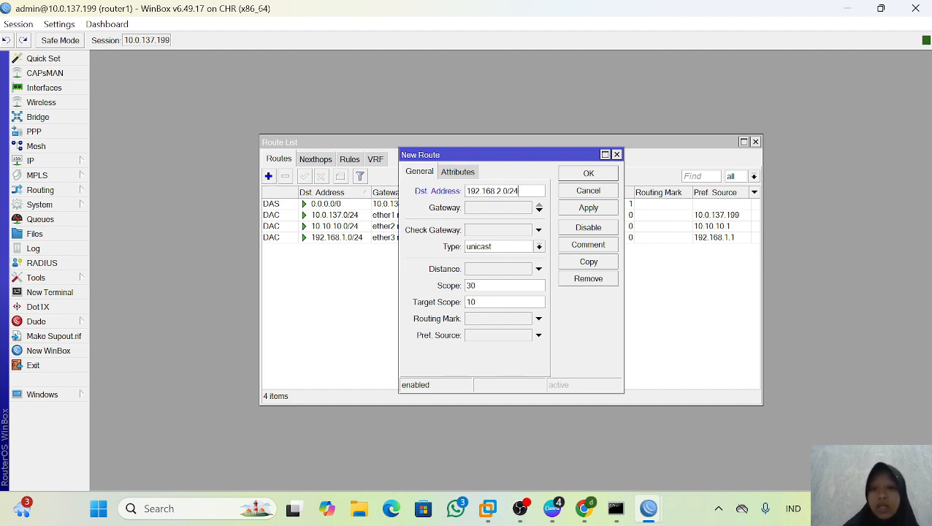
{"action": "key", "text": "Tab"}
{"action": "type", "text": "10.10.10.2"}
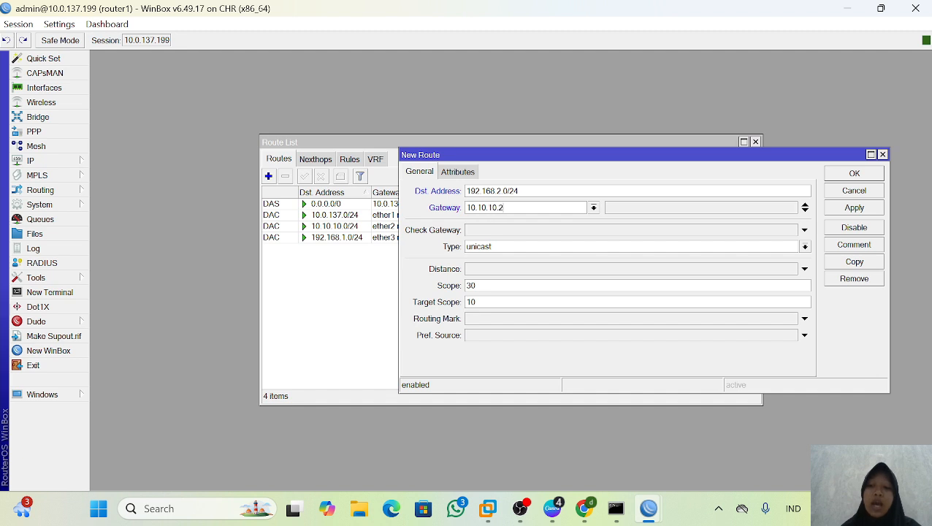
{"action": "left_click", "coordinate": [852, 175]}
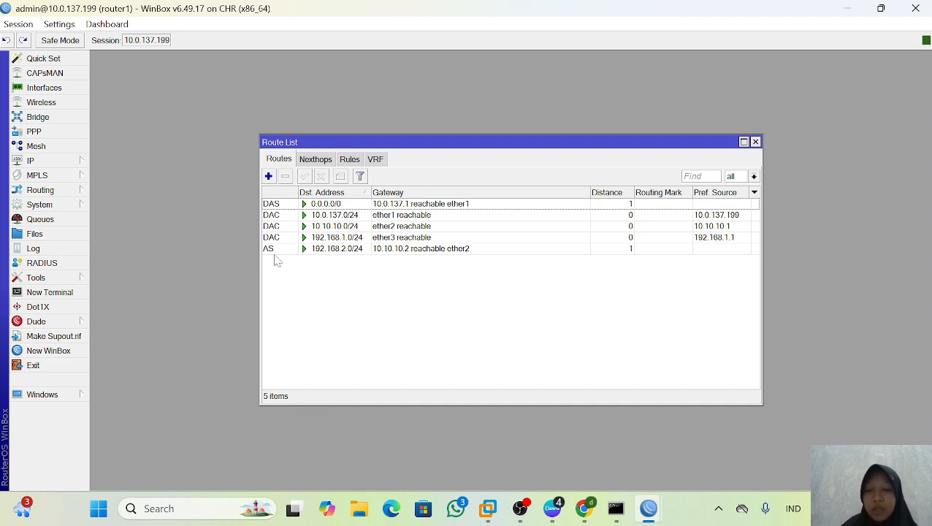
On router2, add a static route to 192.168.1.0/24 with gateway 10.10.10.1
{"action": "mouse_move", "coordinate": [648, 509]}
{"action": "left_click", "coordinate": [697, 437]}
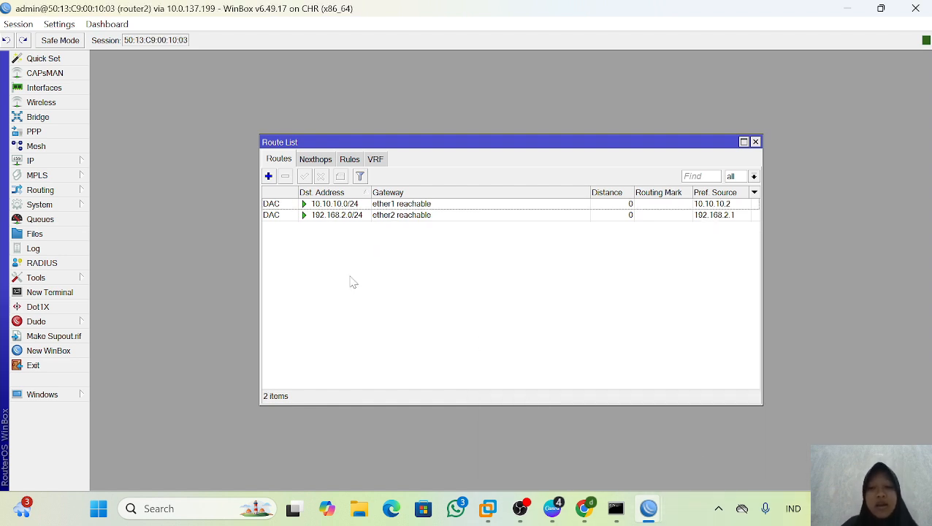
{"action": "left_click", "coordinate": [268, 176]}
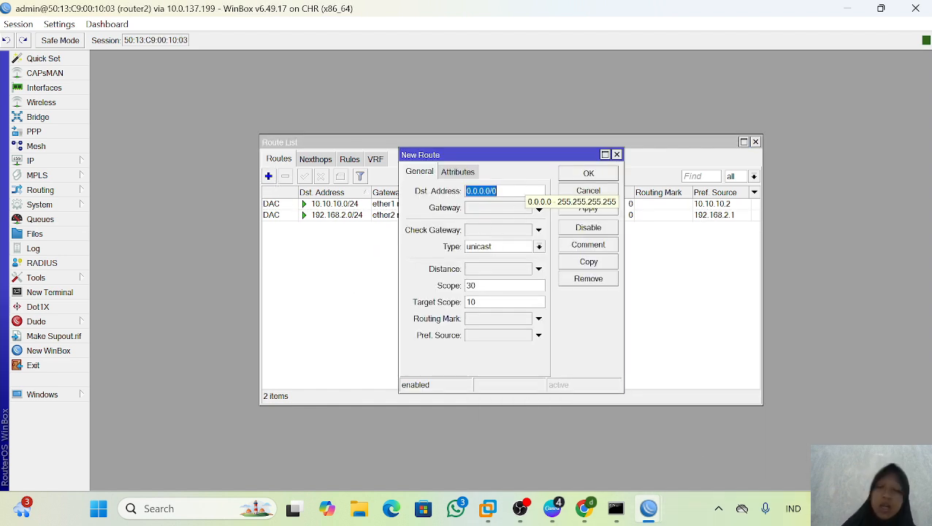
{"action": "type", "text": "192.168.1.0/24"}
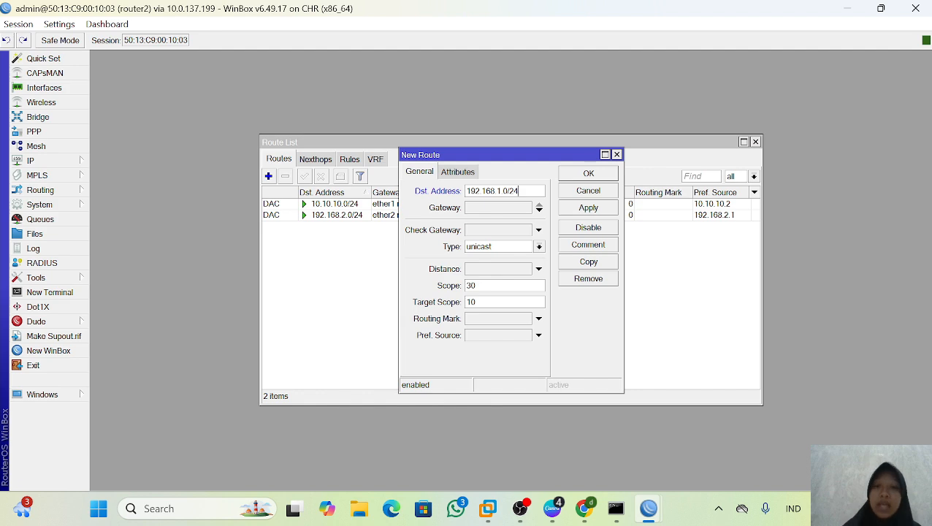
{"action": "key", "text": "Tab"}
{"action": "type", "text": "10.10.10.1"}
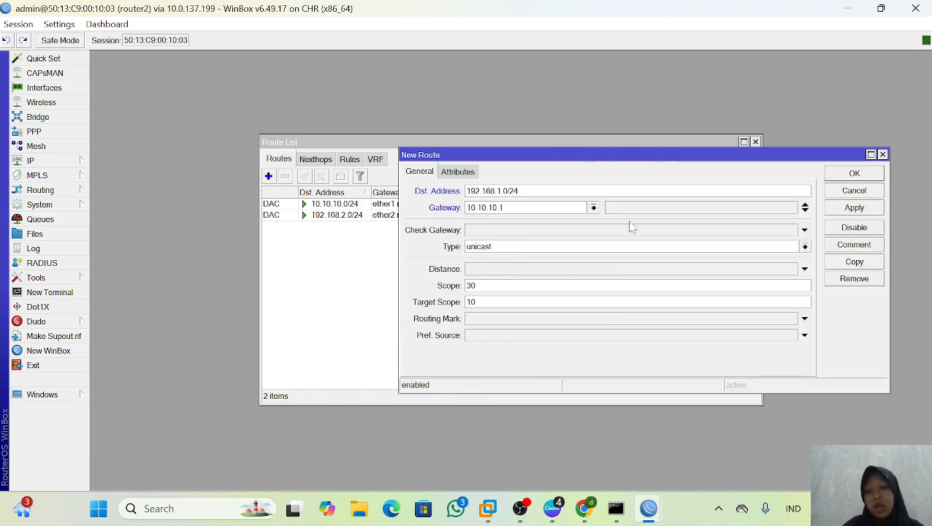
{"action": "left_click", "coordinate": [864, 179]}
In a new terminal on router2, print the IP route table and ping 192.168.1.1
{"action": "left_click", "coordinate": [50, 292]}
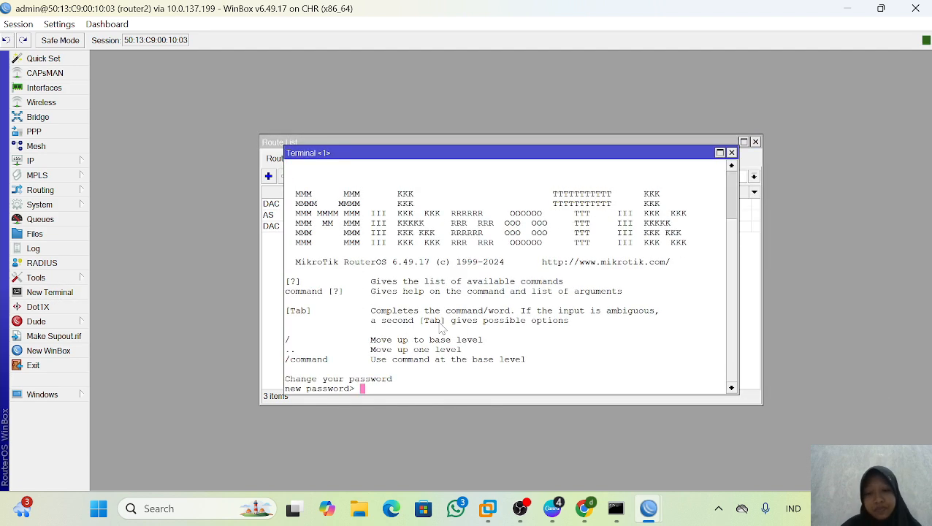
{"action": "key", "text": "Return"}
{"action": "key", "text": "Return"}
{"action": "key", "text": "Return"}
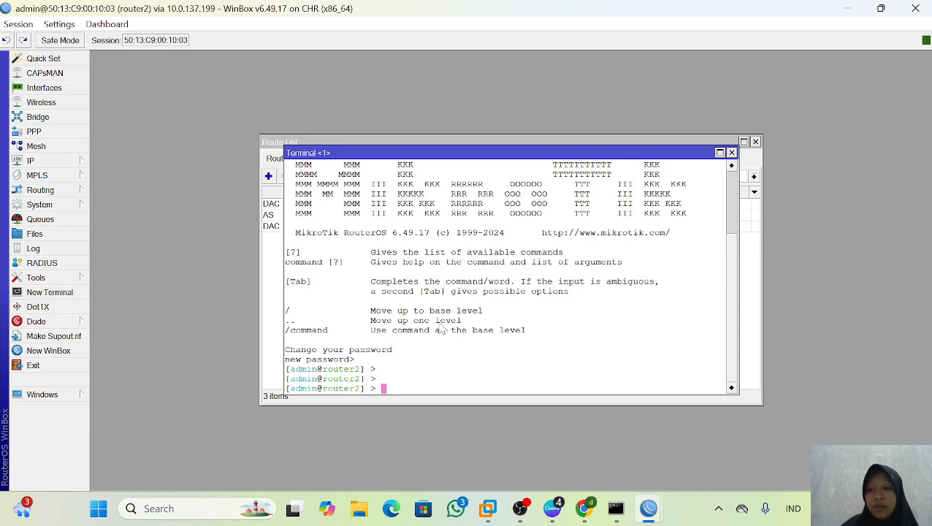
{"action": "type", "text": "ip route print"}
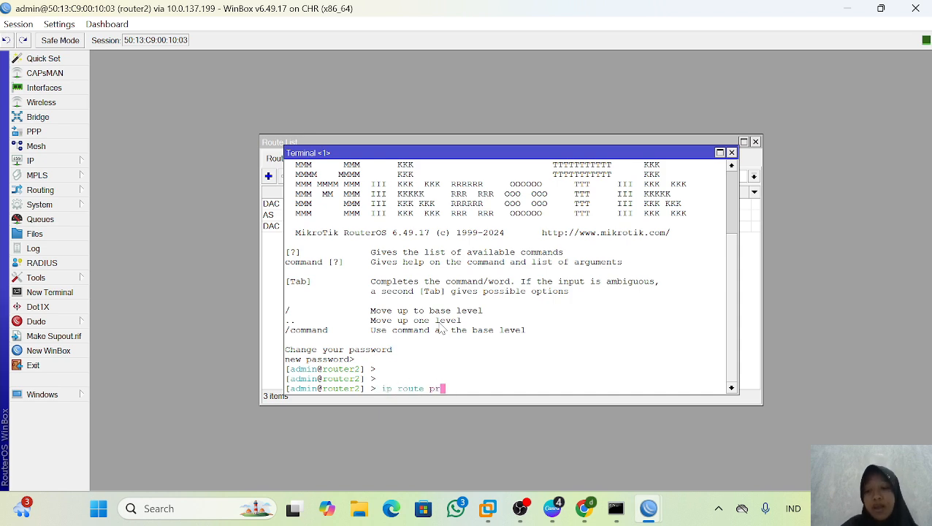
{"action": "key", "text": "Return"}
{"action": "type", "text": "ping 192.168.1.1"}
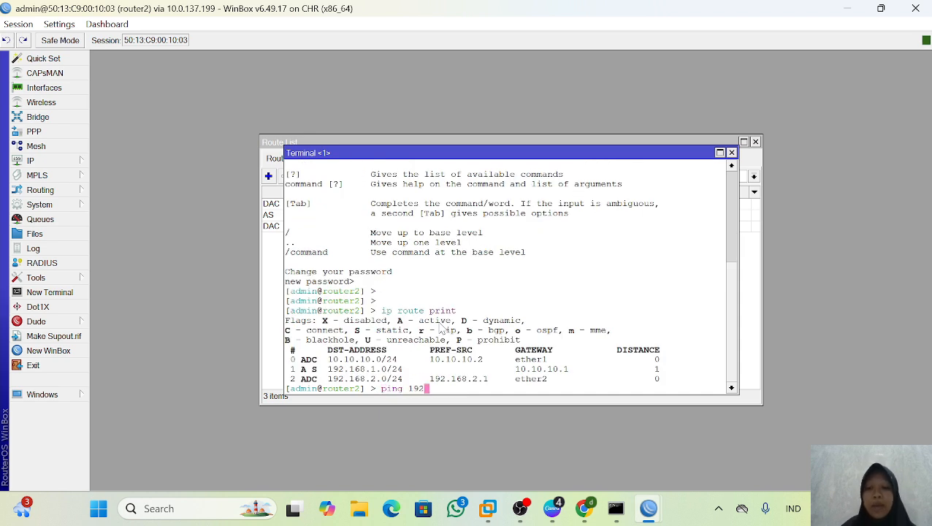
{"action": "key", "text": "Return"}
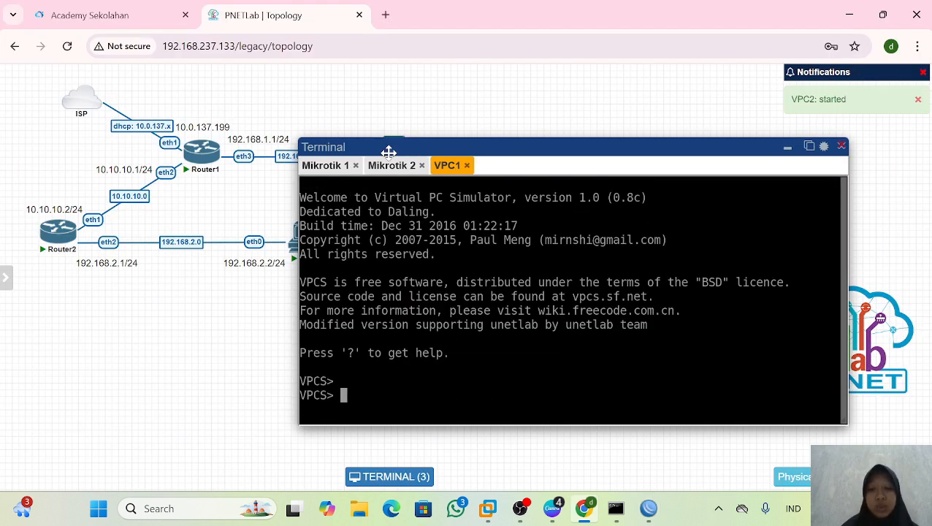
Switch to the PNETLab topology and show VPC1's IP configuration in its console
{"action": "key", "text": "Return"}
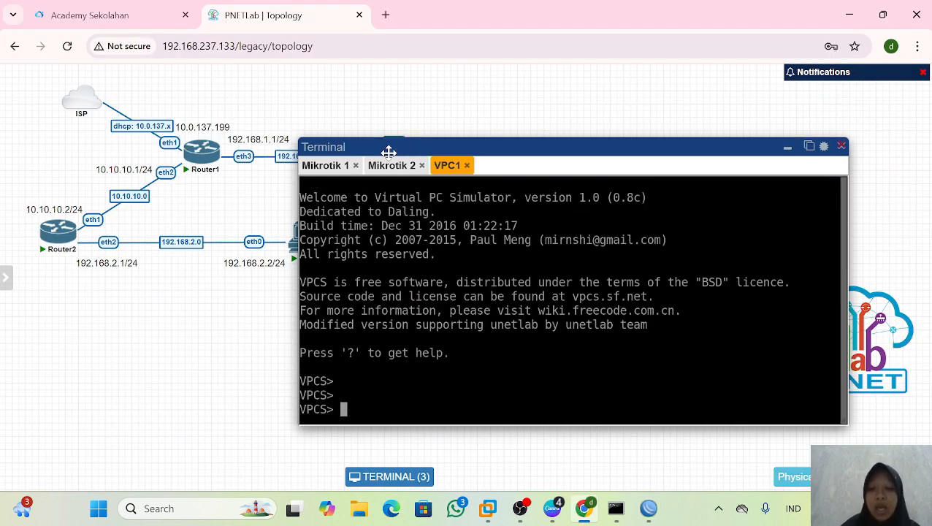
{"action": "type", "text": "show ip"}
{"action": "key", "text": "Return"}
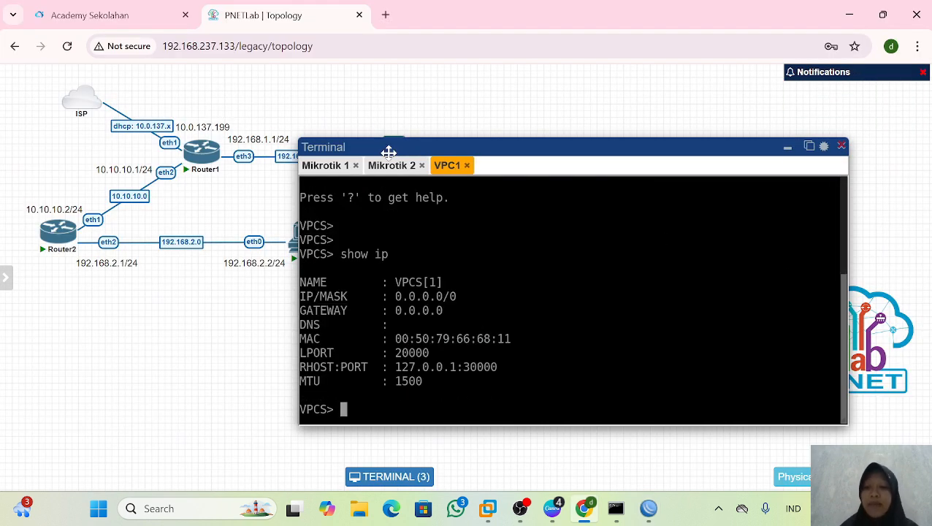
Assign VPC1 the address 192.168.1.2/24 with gateway 192.168.1.1/24
{"action": "type", "text": "i"}
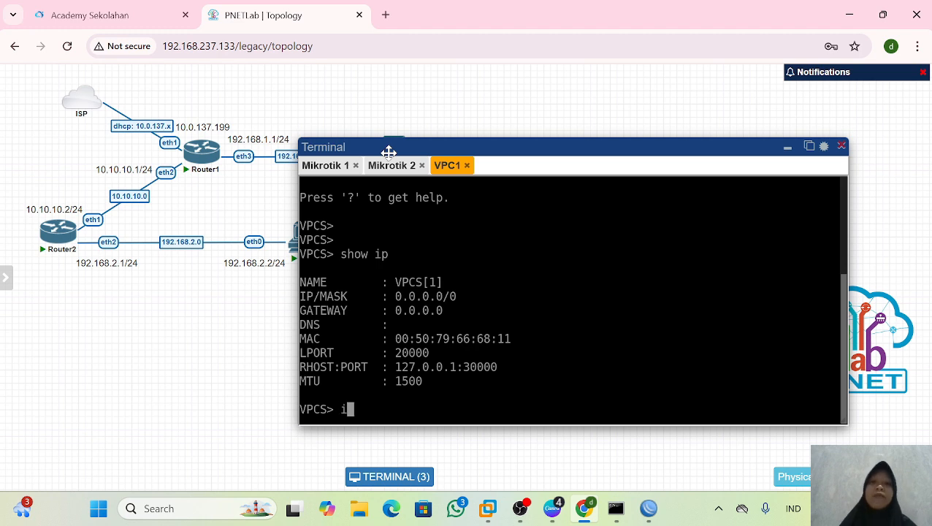
{"action": "type", "text": "p 192.168.1"}
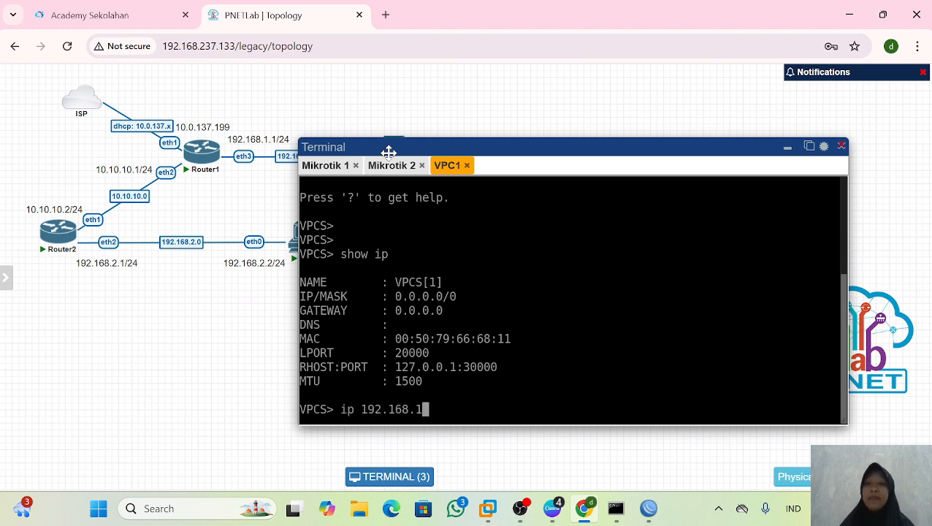
{"action": "type", "text": ".2/2"}
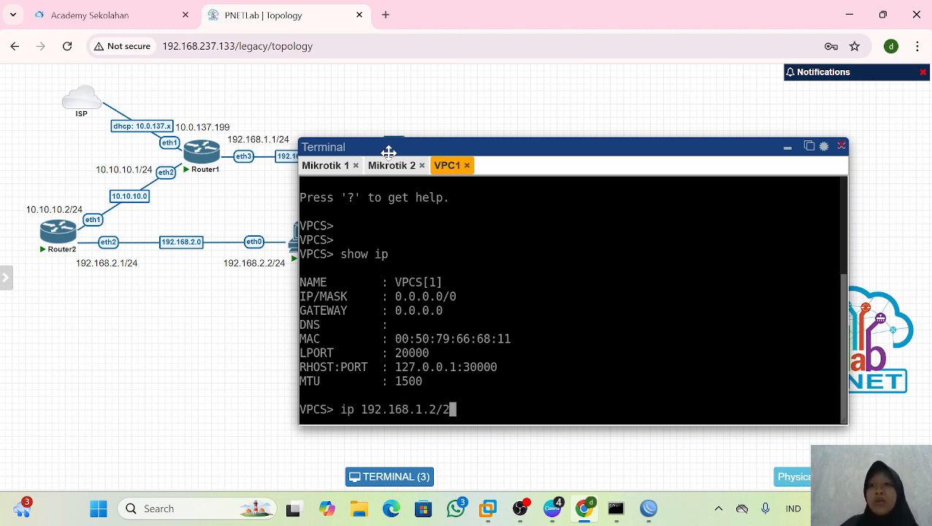
{"action": "type", "text": "4 192.168.1.1/24 192.168.1"}
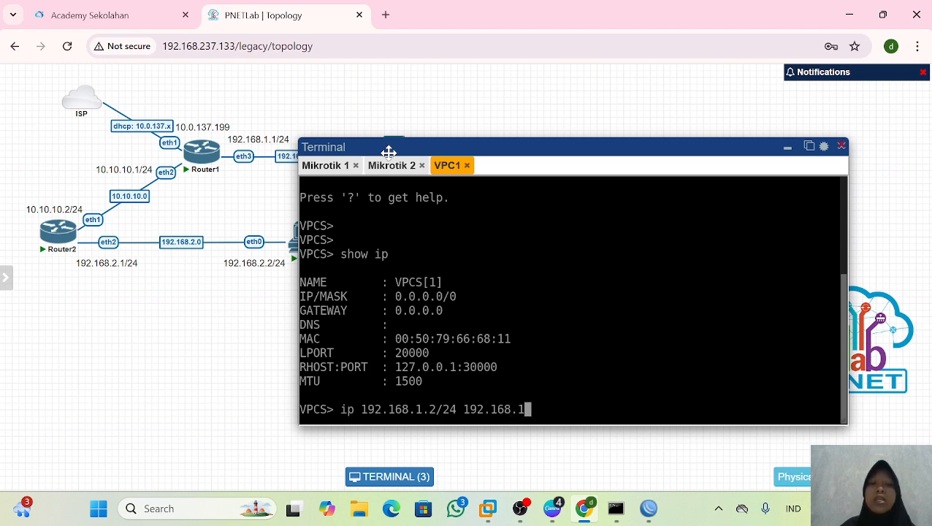
{"action": "key", "text": "Return"}
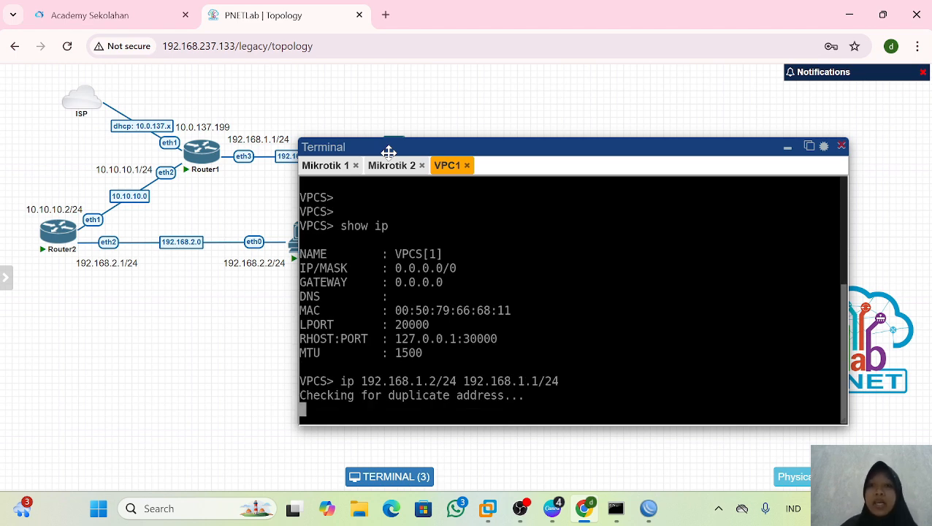
Open the VPC2 console and assign it the address 192.168.2.2/24 with gateway 192.168.2.1/24
{"action": "left_click", "coordinate": [787, 147]}
{"action": "left_click", "coordinate": [305, 238]}
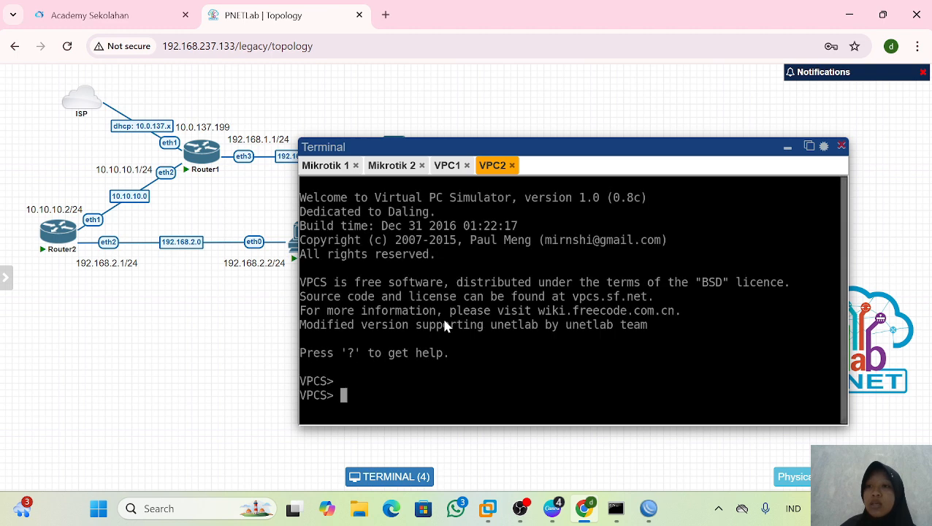
{"action": "key", "text": "Return"}
{"action": "key", "text": "Return"}
{"action": "type", "text": "ip 192"}
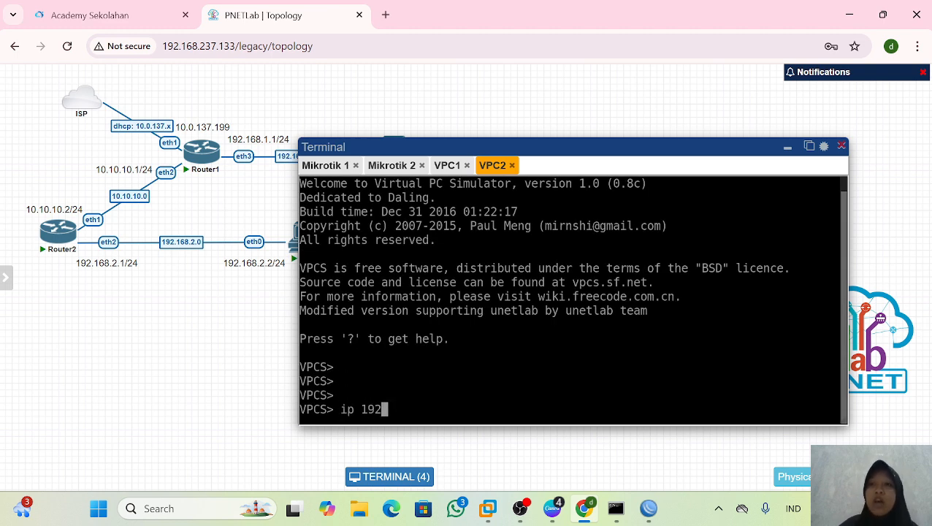
{"action": "type", "text": ".168.2"}
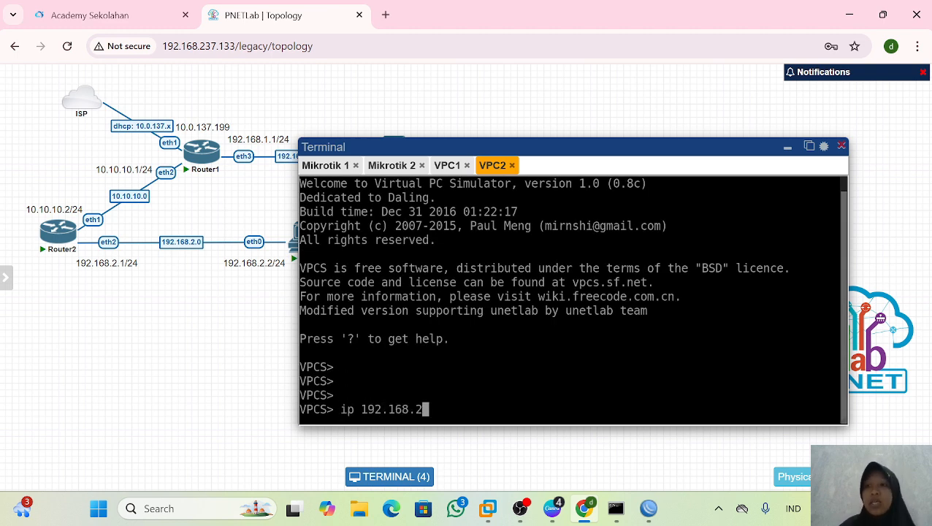
{"action": "type", "text": ".2/24 "}
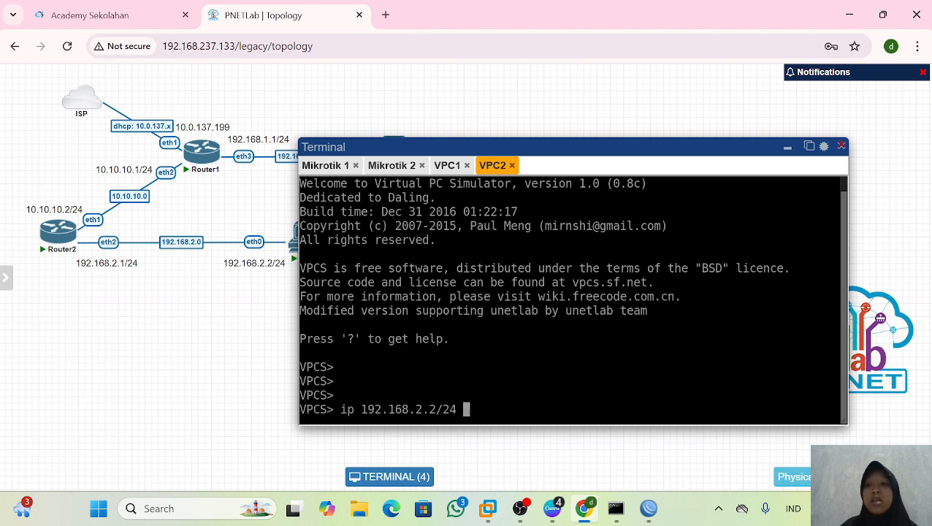
{"action": "type", "text": "192.168."}
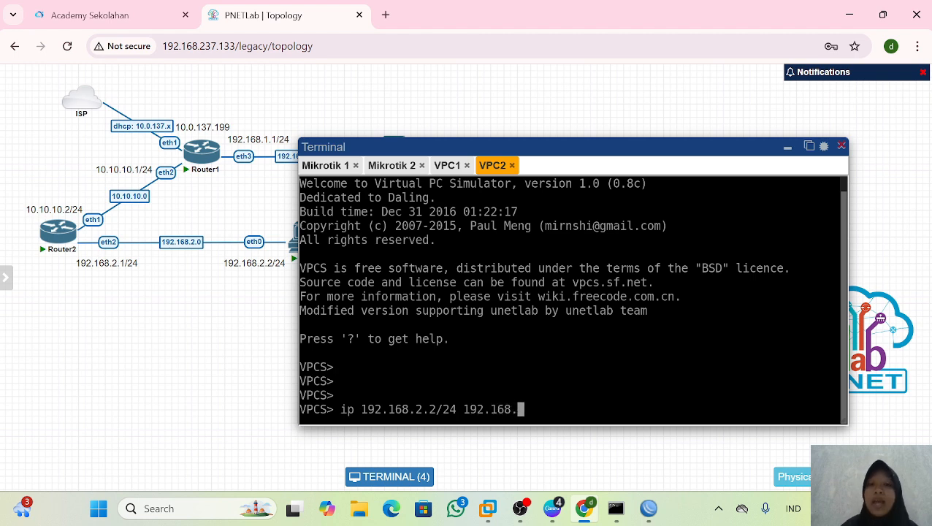
{"action": "type", "text": "2.1/2"}
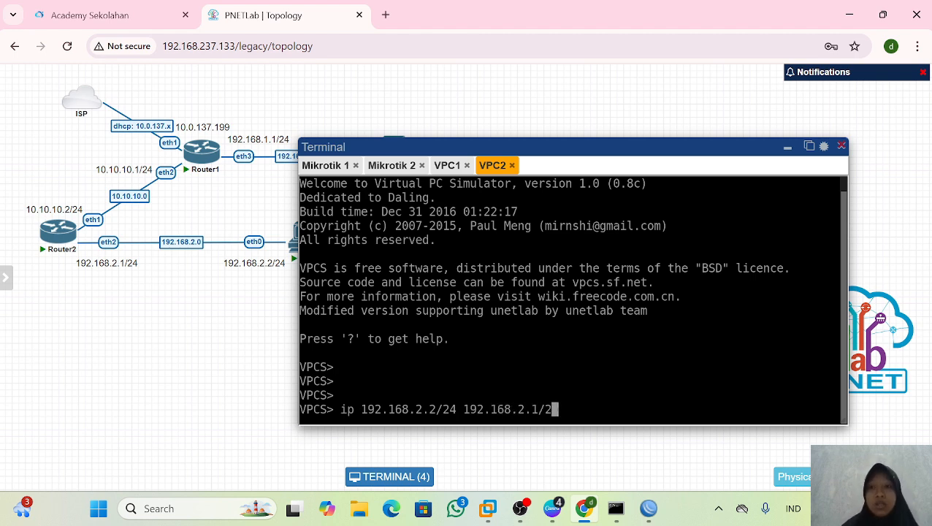
{"action": "type", "text": "4"}
{"action": "key", "text": "Return"}
From VPC2, ping its gateway 192.168.2.1 and stop the ping after a few replies
{"action": "type", "text": "ping 192.168.1."}
{"action": "key", "text": "BackSpace"}
{"action": "key", "text": "BackSpace"}
{"action": "type", "text": "2.1"}
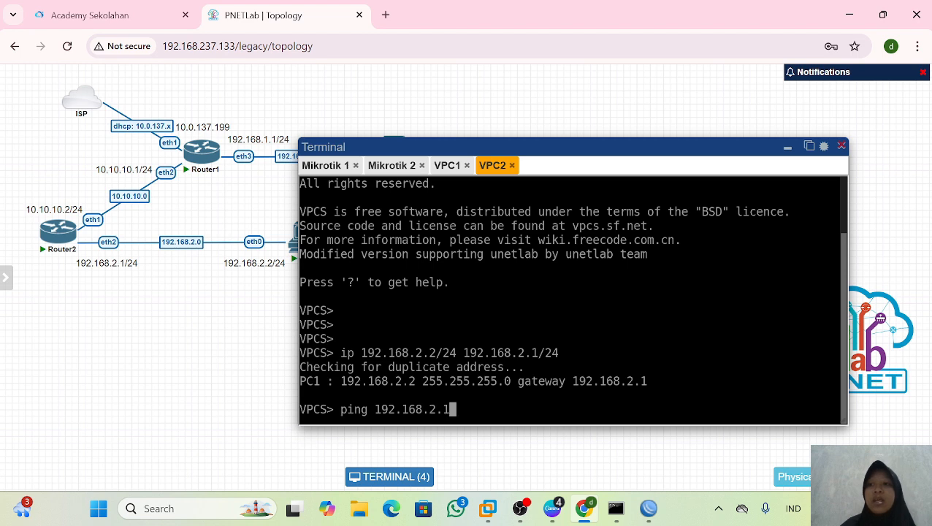
{"action": "key", "text": "Return"}
{"action": "key", "text": "ctrl+c"}
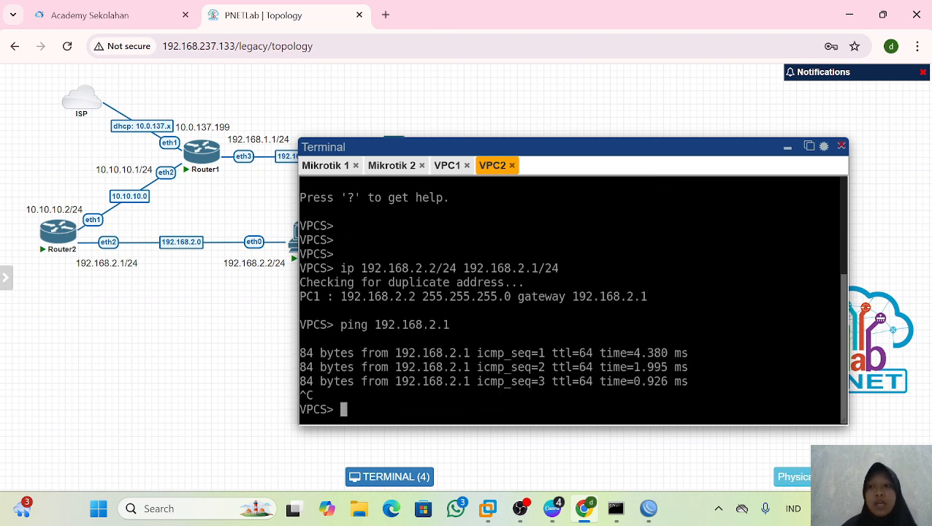
From VPC2, ping VPC1 at 192.168.1.2, then stop the ping
{"action": "key", "text": "Up"}
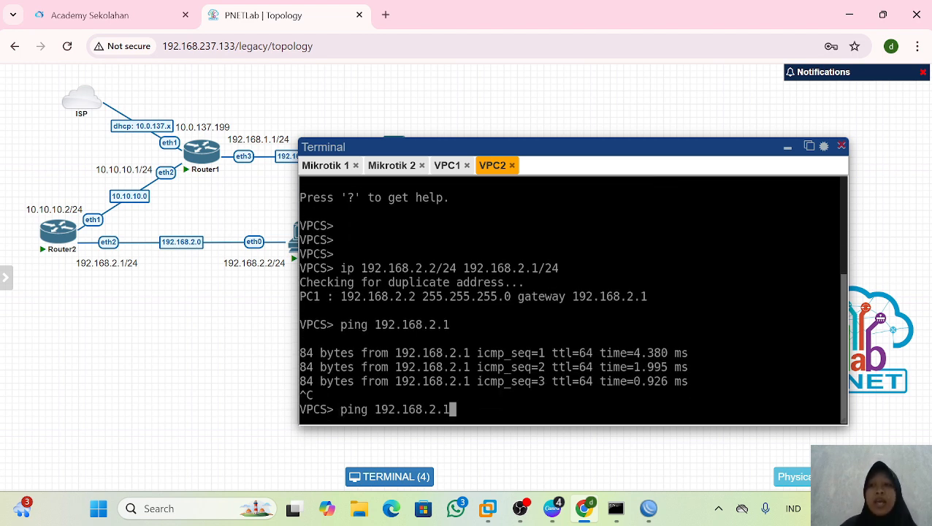
{"action": "key", "text": "BackSpace"}
{"action": "key", "text": "BackSpace"}
{"action": "key", "text": "BackSpace"}
{"action": "type", "text": "1.2"}
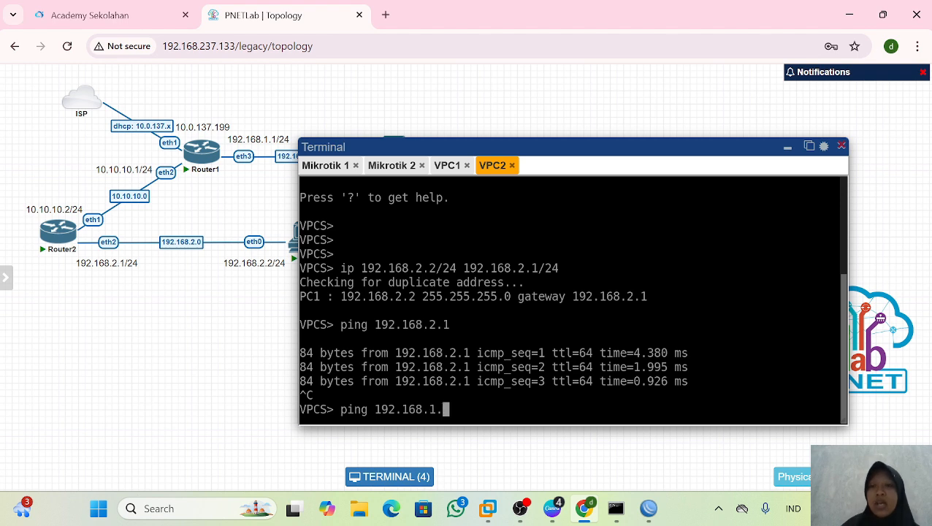
{"action": "key", "text": "Return"}
{"action": "key", "text": "ctrl+c"}
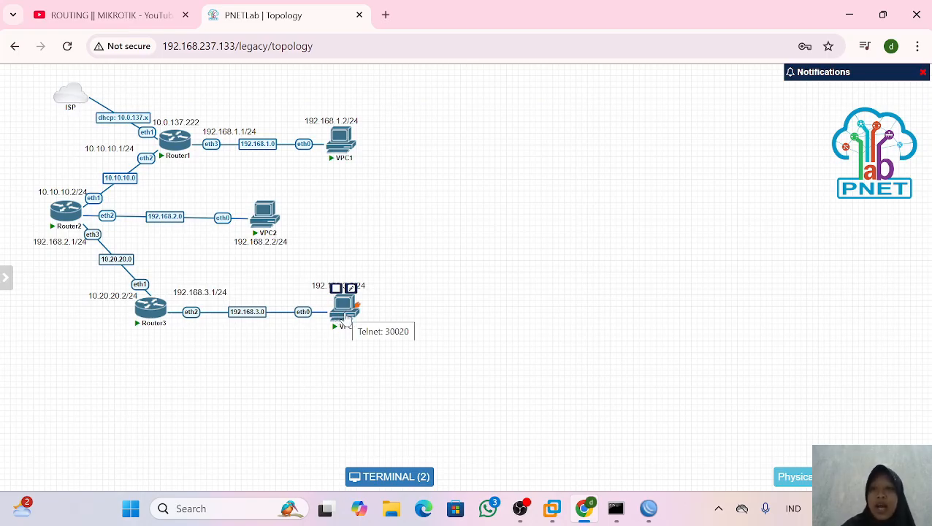
Review the identity and RoMON settings in the Router3 console, then return to the topology
{"action": "left_click", "coordinate": [149, 312]}
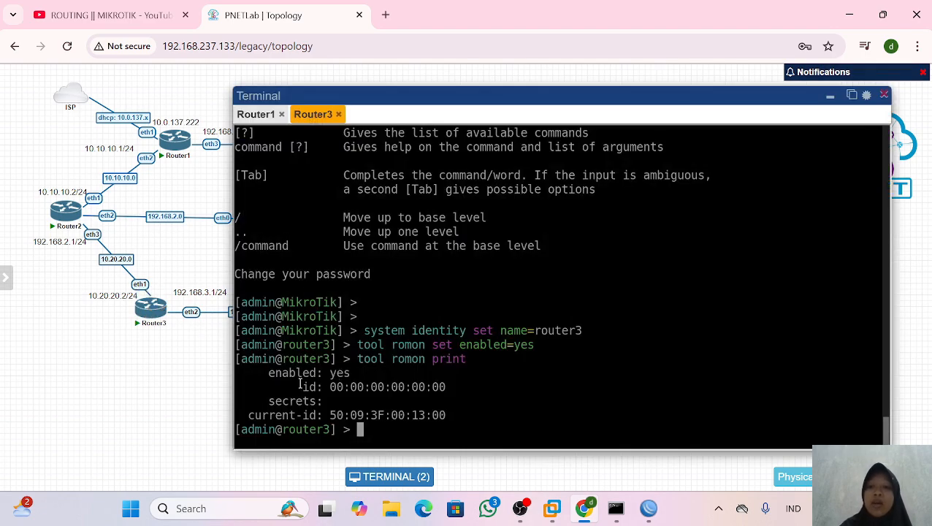
{"action": "left_click", "coordinate": [830, 97]}
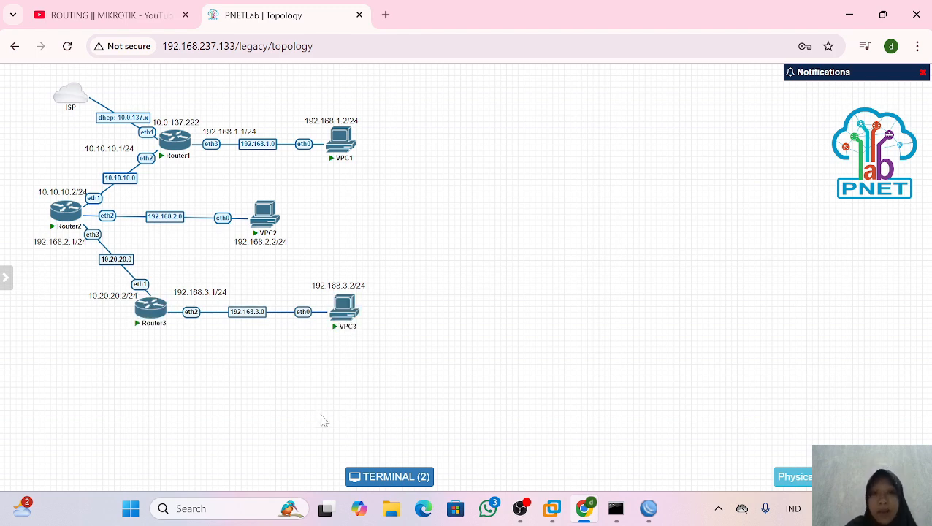
{"action": "left_click", "coordinate": [150, 309]}
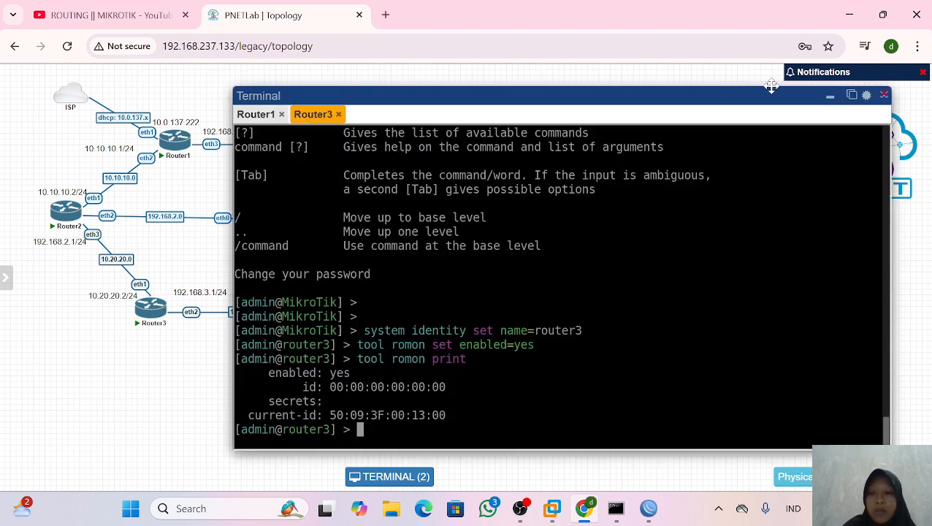
{"action": "left_click", "coordinate": [830, 97]}
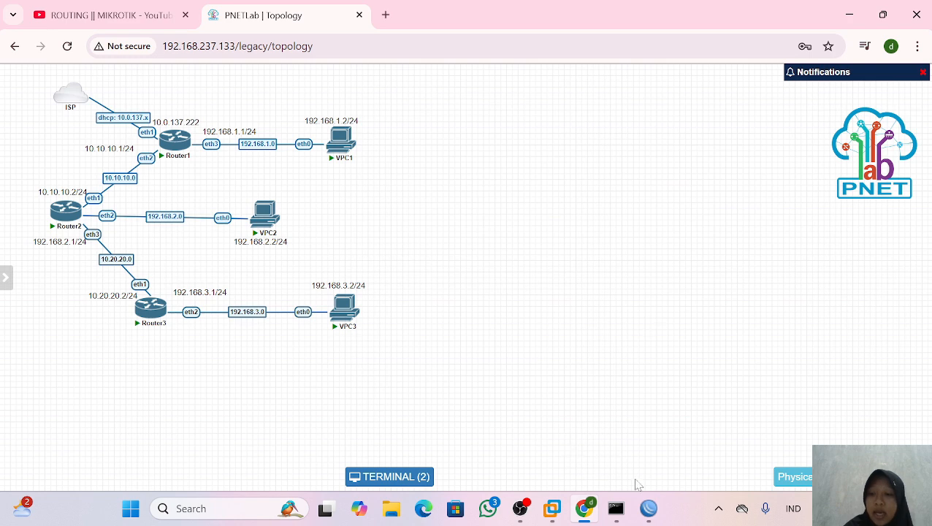
Switch to the WinBox session of router3 and open its IP address list
{"action": "mouse_move", "coordinate": [648, 507]}
{"action": "left_click", "coordinate": [766, 442]}
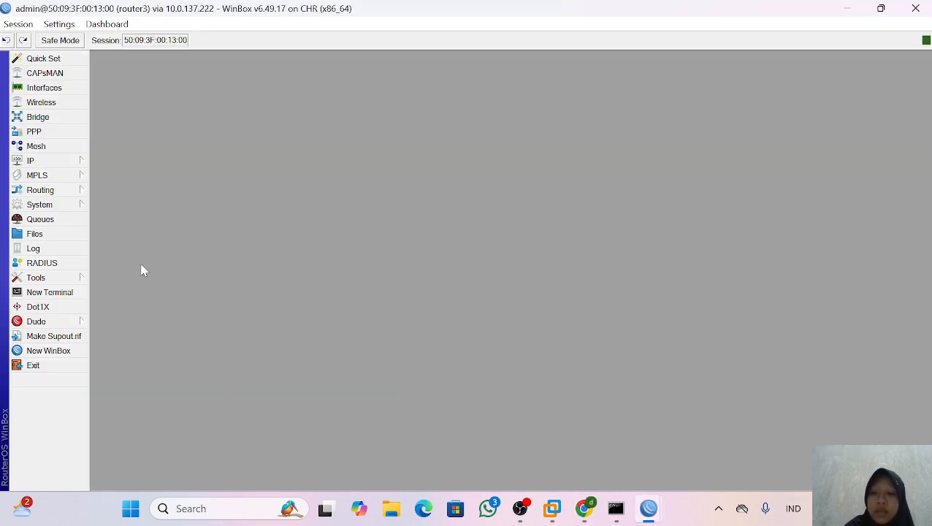
{"action": "left_click", "coordinate": [58, 160]}
{"action": "left_click", "coordinate": [125, 146]}
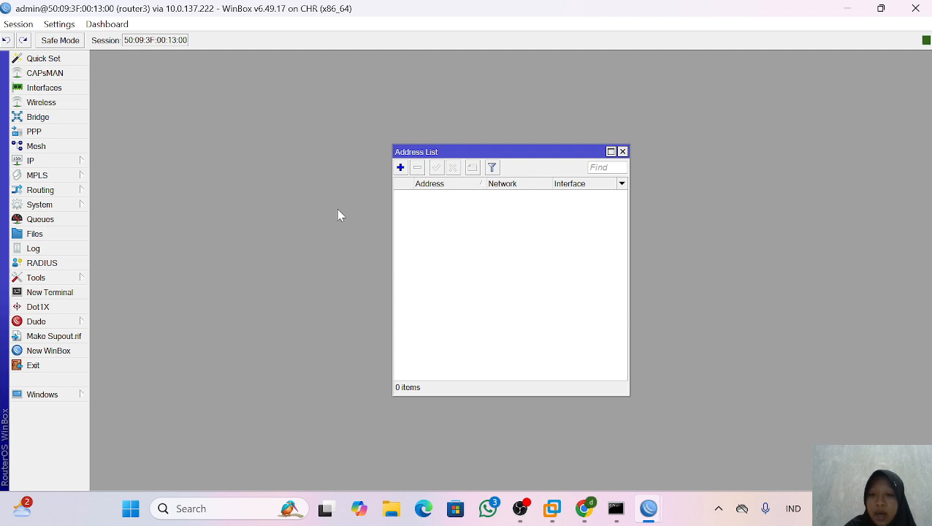
Add address 192.168.3.1/24 on interface ether2 of router3
{"action": "left_click", "coordinate": [402, 170]}
{"action": "type", "text": "19"}
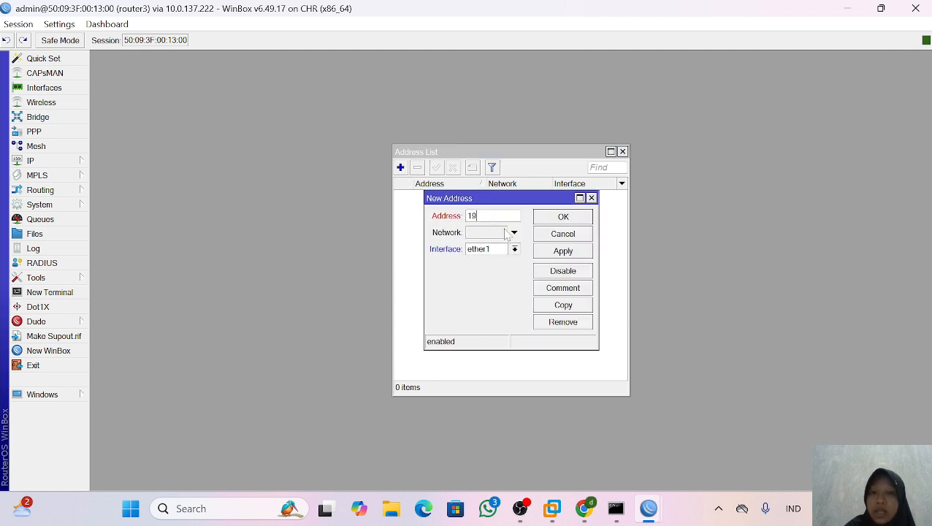
{"action": "type", "text": "2.168"}
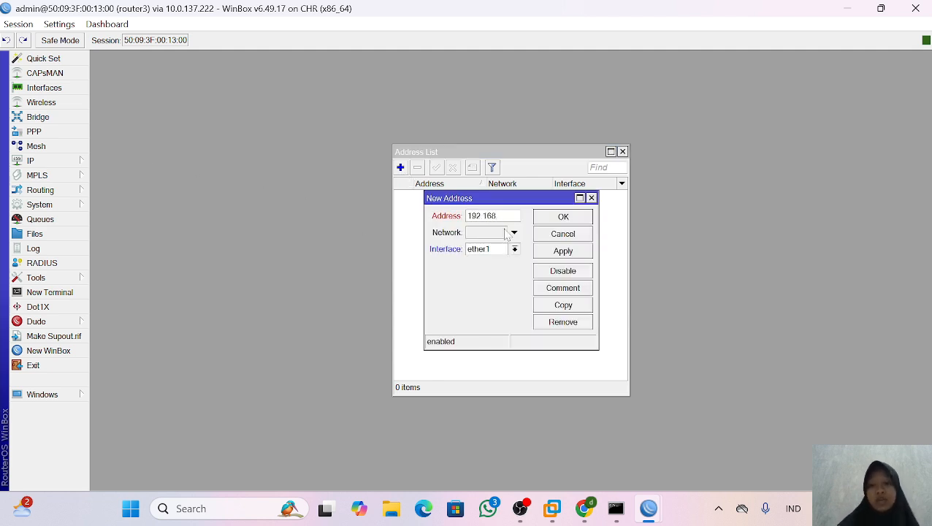
{"action": "type", "text": ".3.1/24"}
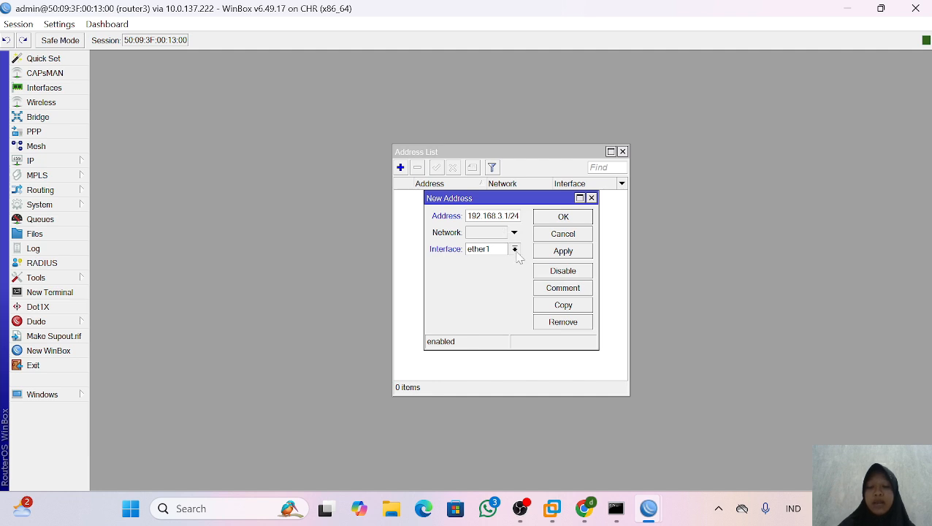
{"action": "left_click", "coordinate": [515, 250]}
{"action": "left_click", "coordinate": [498, 272]}
{"action": "left_click", "coordinate": [578, 218]}
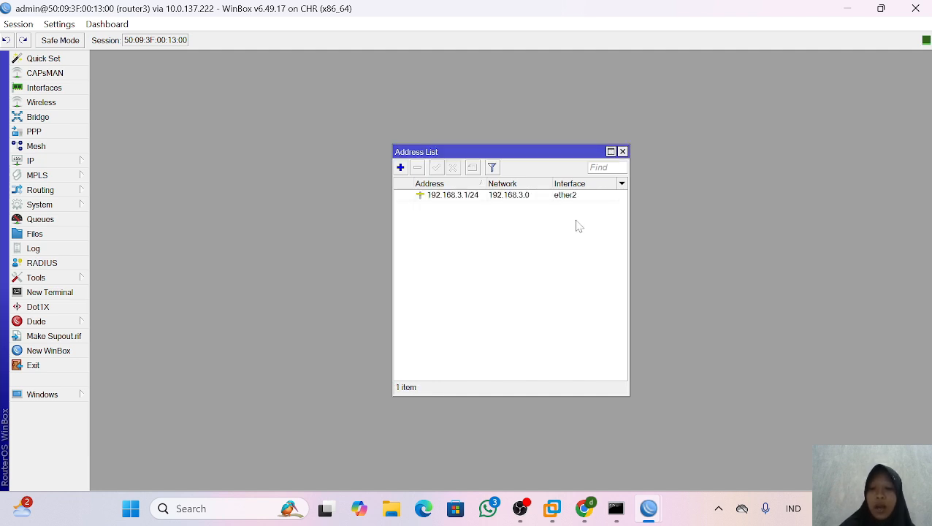
Add address 10.20.20.2/24 on interface ether1 of router3
{"action": "left_click", "coordinate": [400, 168]}
{"action": "type", "text": "1"}
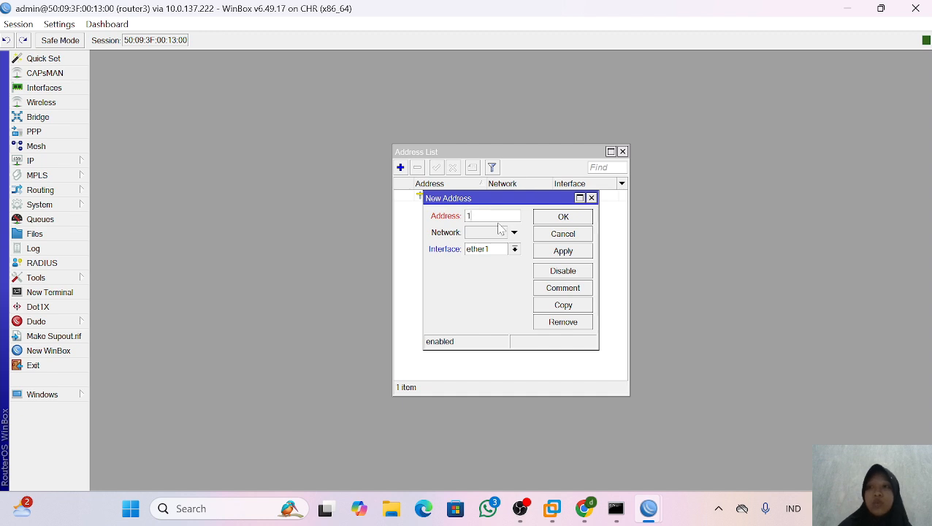
{"action": "type", "text": "0.20"}
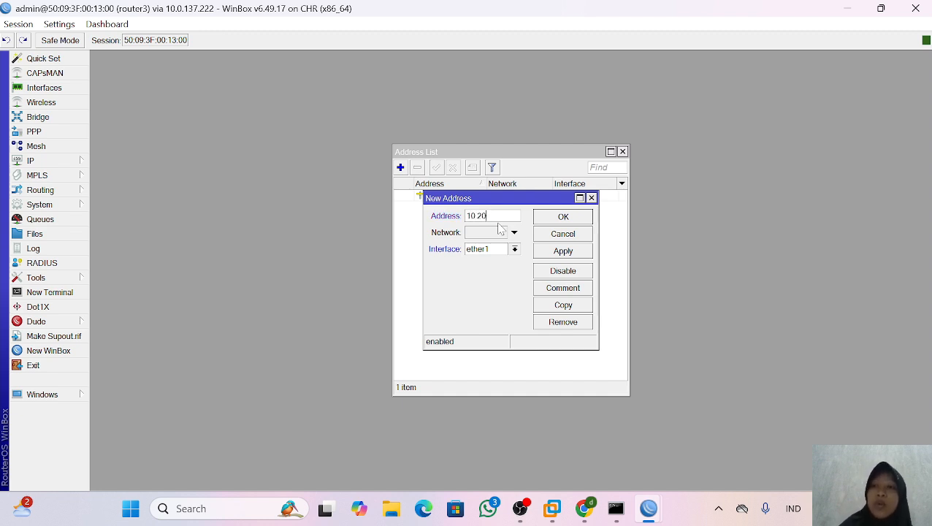
{"action": "type", "text": ".20.2/24"}
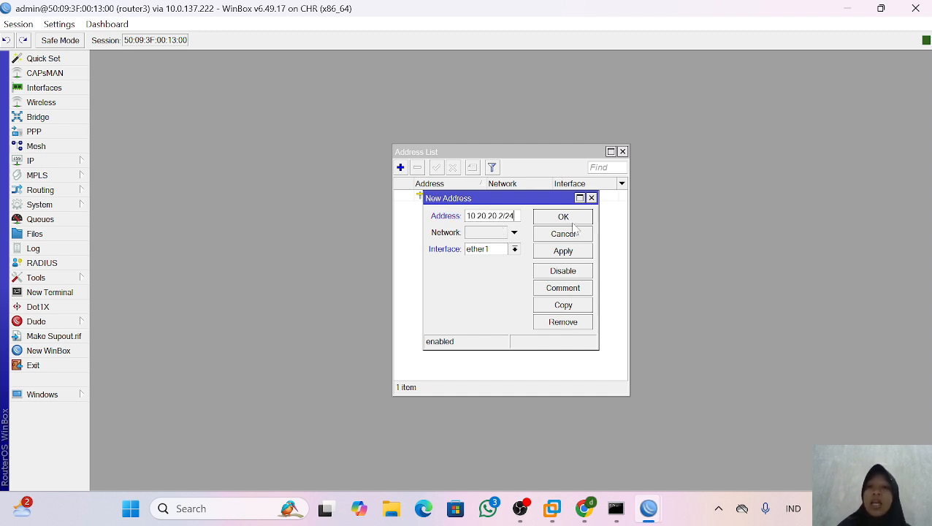
{"action": "left_click", "coordinate": [563, 217]}
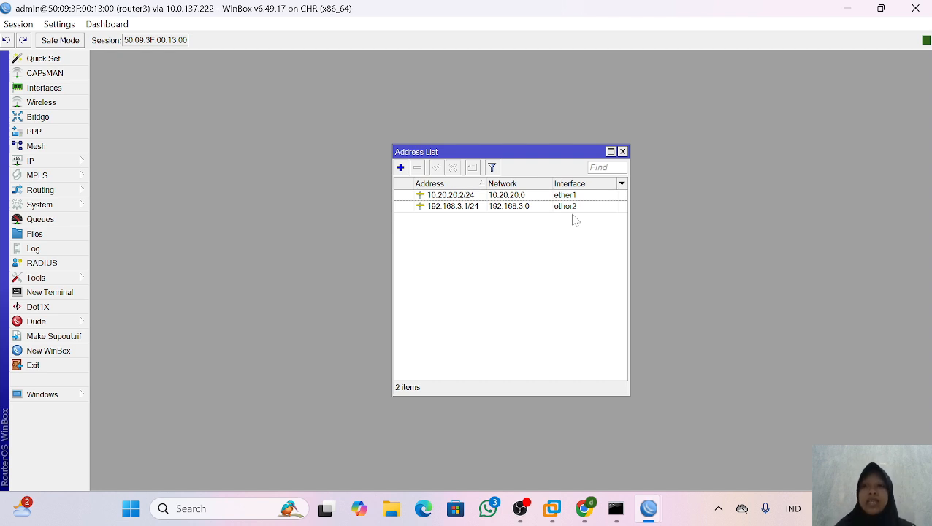
Switch to the WinBox session of router2 and open its IP address list
{"action": "mouse_move", "coordinate": [649, 508]}
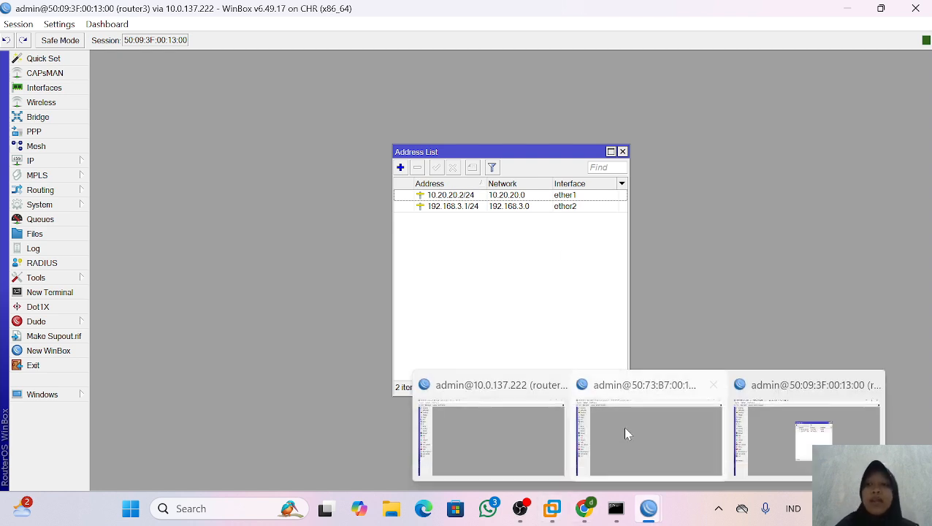
{"action": "left_click", "coordinate": [634, 425]}
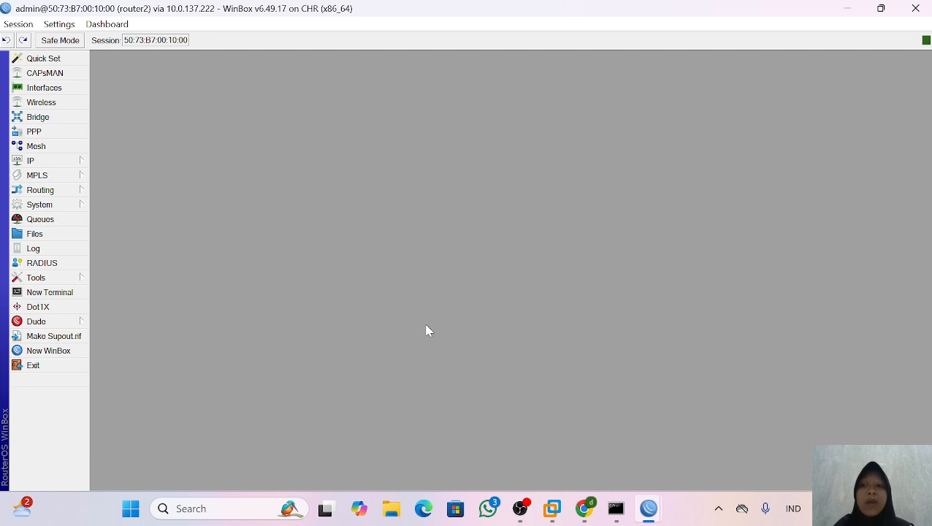
{"action": "left_click", "coordinate": [60, 162]}
{"action": "left_click", "coordinate": [109, 146]}
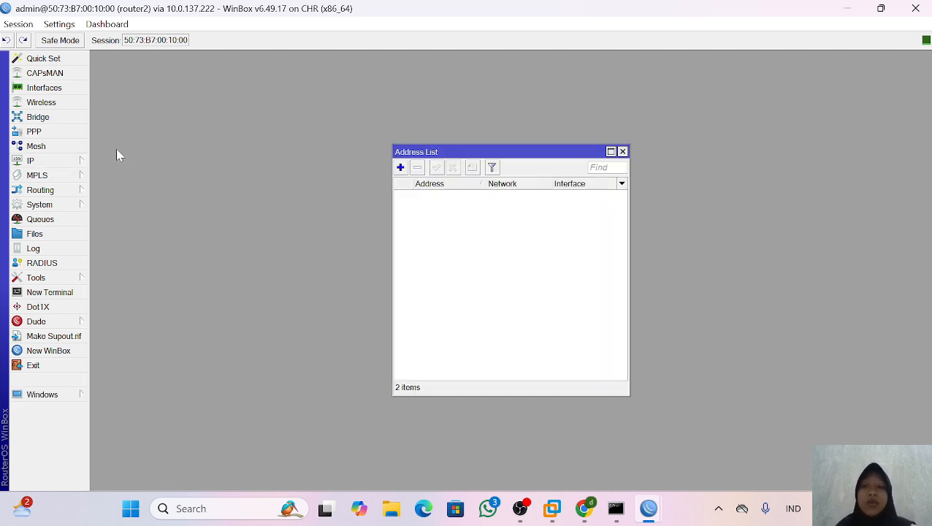
Add address 10.20.20.1/24 on interface ether3 of router2
{"action": "left_click", "coordinate": [400, 167]}
{"action": "type", "text": "1"}
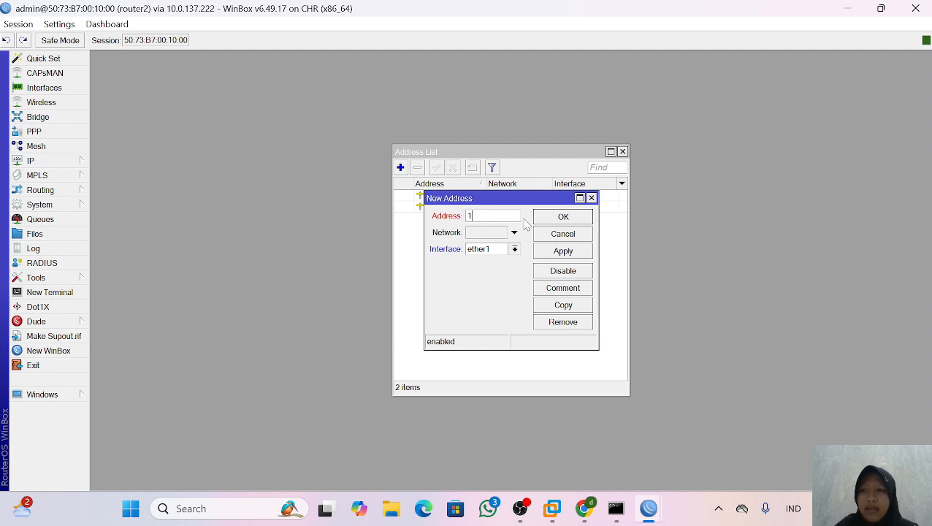
{"action": "type", "text": "0.20.20.1/24"}
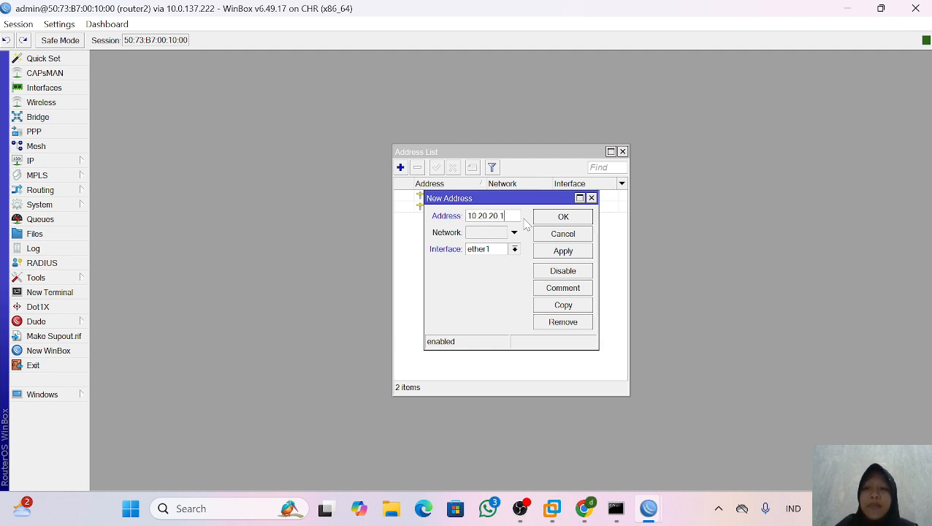
{"action": "left_click", "coordinate": [515, 249]}
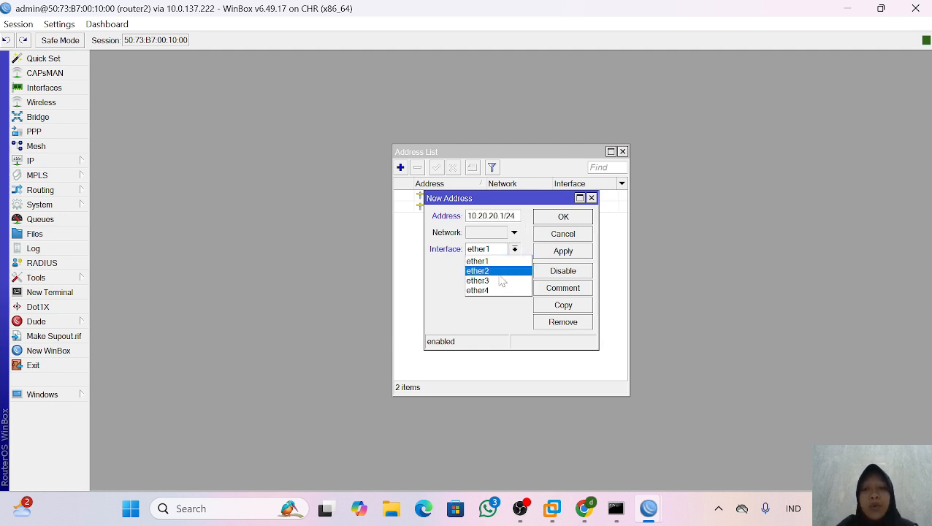
{"action": "left_click", "coordinate": [482, 279]}
{"action": "left_click", "coordinate": [564, 217]}
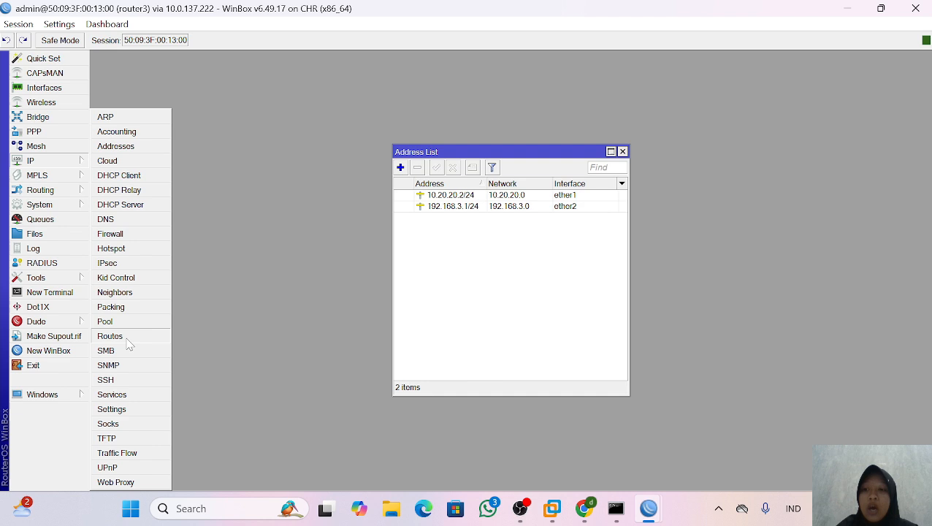
On router1, set the destination of the duplicate 192.168.2.0/24 static route to 10.20.20.0/24
{"action": "left_click", "coordinate": [109, 389]}
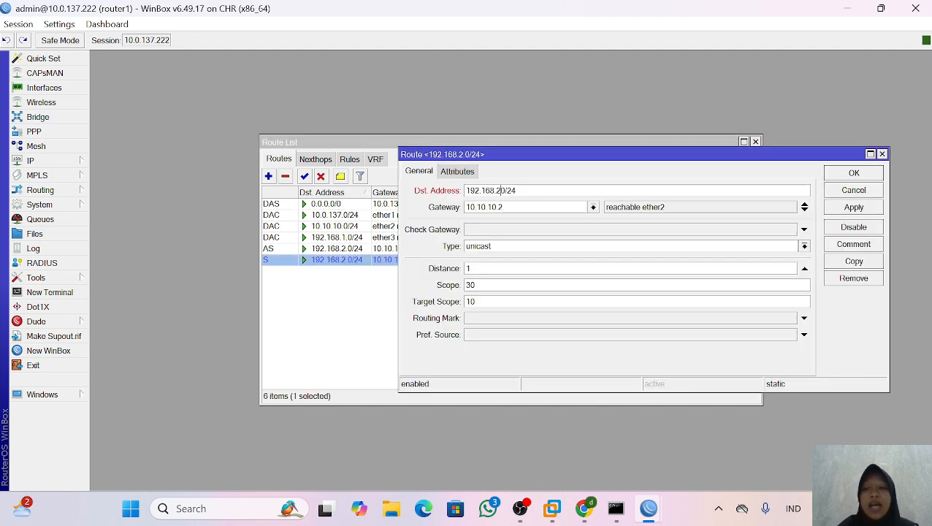
{"action": "type", "text": "10.20.20.0/24"}
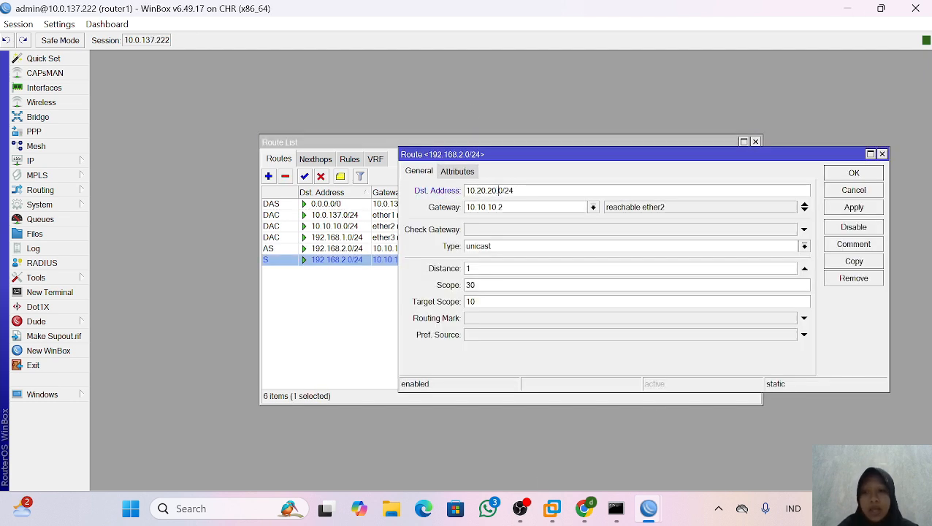
{"action": "left_click", "coordinate": [855, 173]}
Add a static route on router1 to 192.168.3.0/24 through gateway 10.10.10.2
{"action": "left_click", "coordinate": [268, 176]}
{"action": "type", "text": "192.168.3.0/24"}
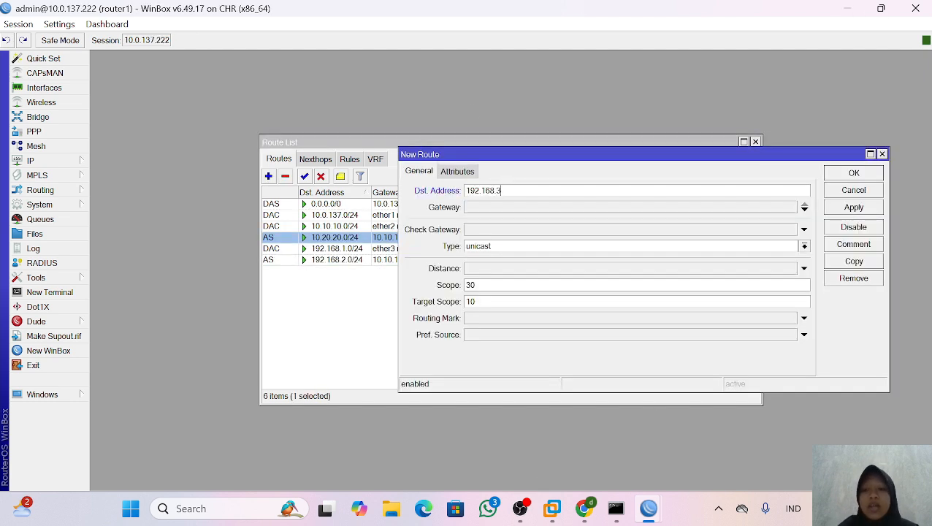
{"action": "left_click", "coordinate": [541, 207]}
{"action": "type", "text": "10.10.10.2"}
{"action": "left_click", "coordinate": [854, 173]}
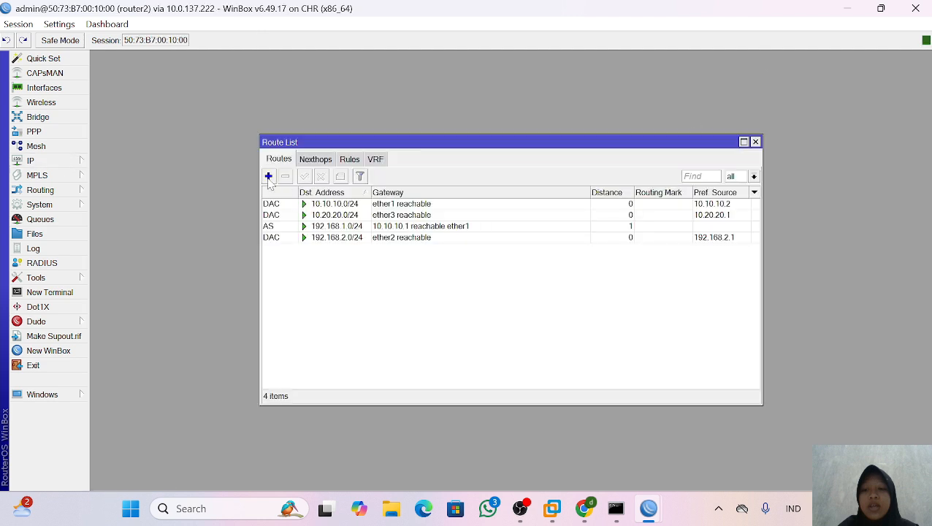
Add a static route on router2 to 192.168.3.0/24 through gateway 10.20.20.1, and open that route's settings
{"action": "left_click", "coordinate": [268, 176]}
{"action": "type", "text": "192.168.3.0/24"}
{"action": "key", "text": "Tab"}
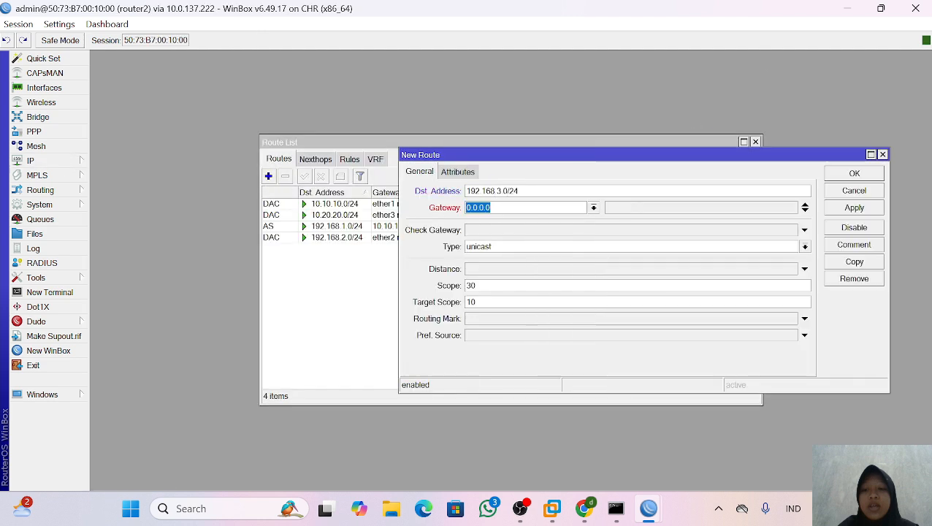
{"action": "type", "text": "10.20.20.1"}
{"action": "left_click", "coordinate": [855, 173]}
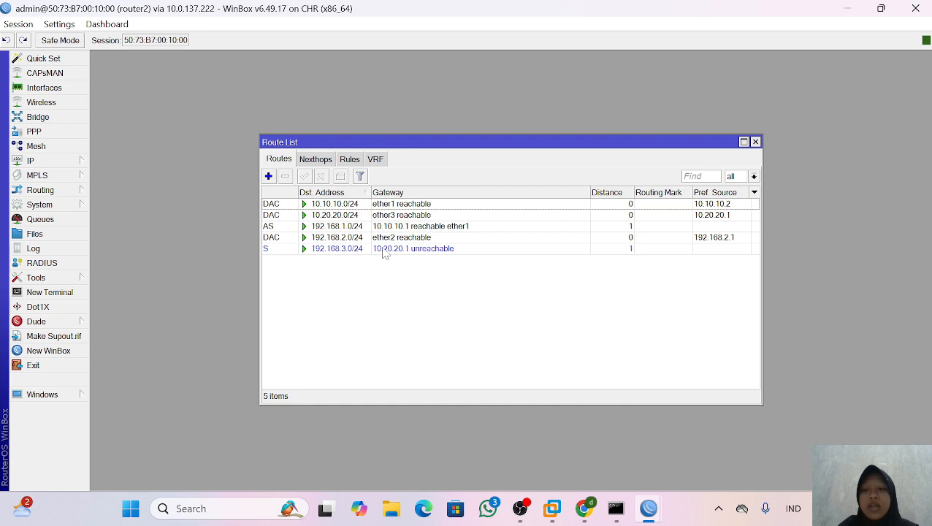
{"action": "double_click", "coordinate": [385, 249]}
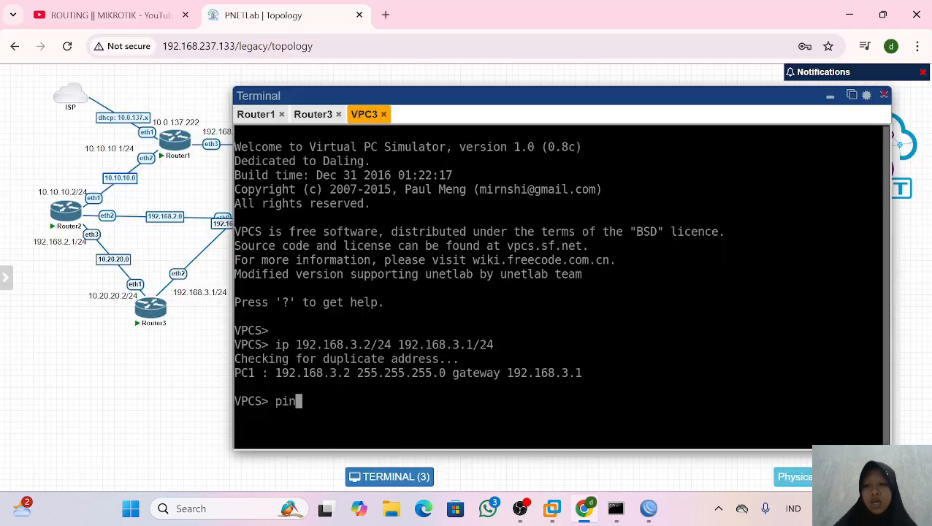
Begin a ping command in the VPC3 console
{"action": "type", "text": "g"}
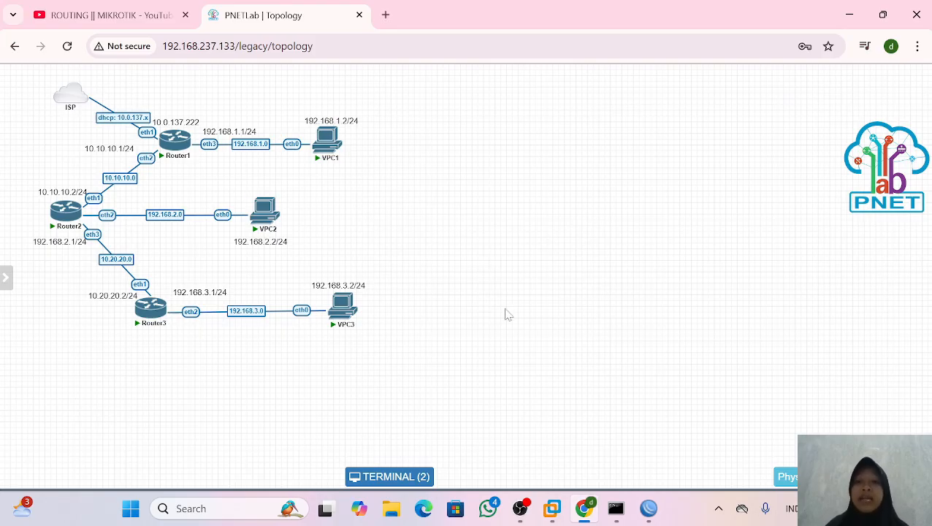
Switch to the WinBox session of router2 and close its address list and route list
{"action": "mouse_move", "coordinate": [647, 510]}
{"action": "left_click", "coordinate": [650, 394]}
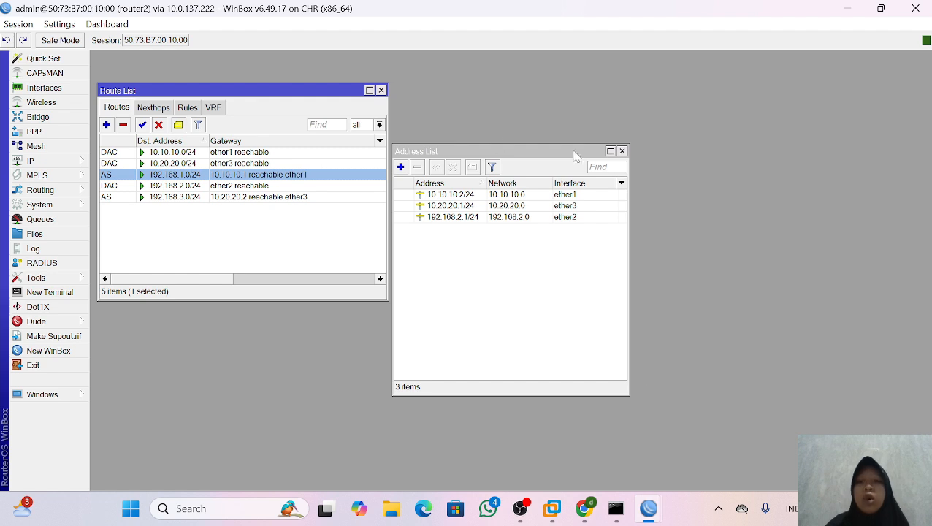
{"action": "left_click", "coordinate": [622, 150]}
{"action": "left_click", "coordinate": [381, 90]}
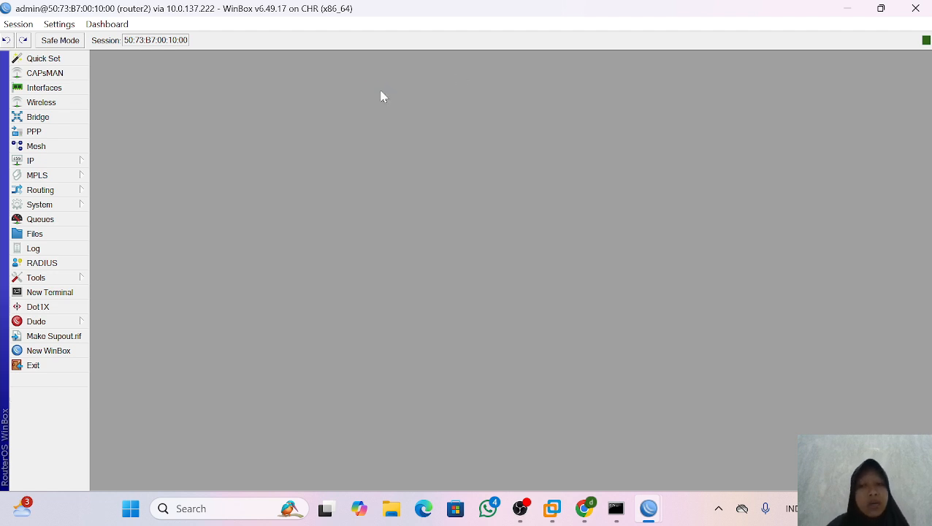
Open a terminal on router2 and skip setting a new password
{"action": "left_click", "coordinate": [69, 294]}
{"action": "key", "text": "Return"}
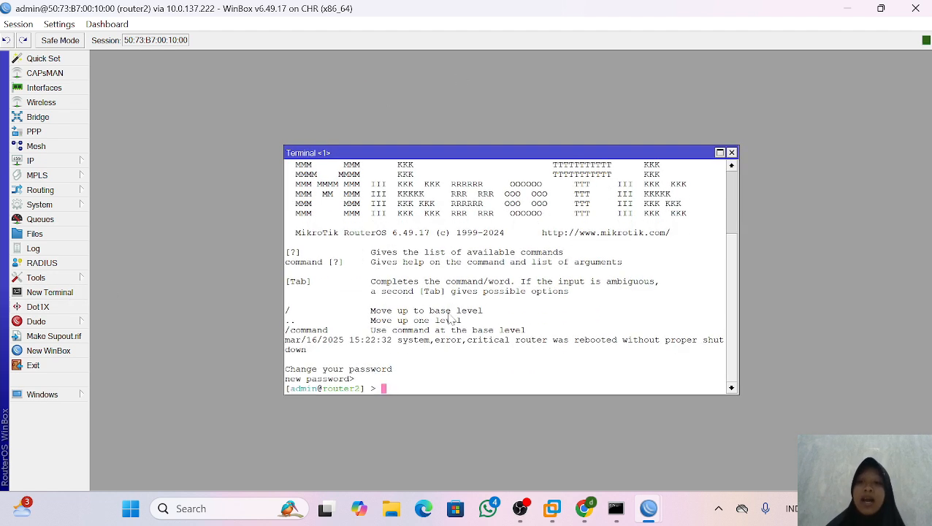
{"action": "key", "text": "Return"}
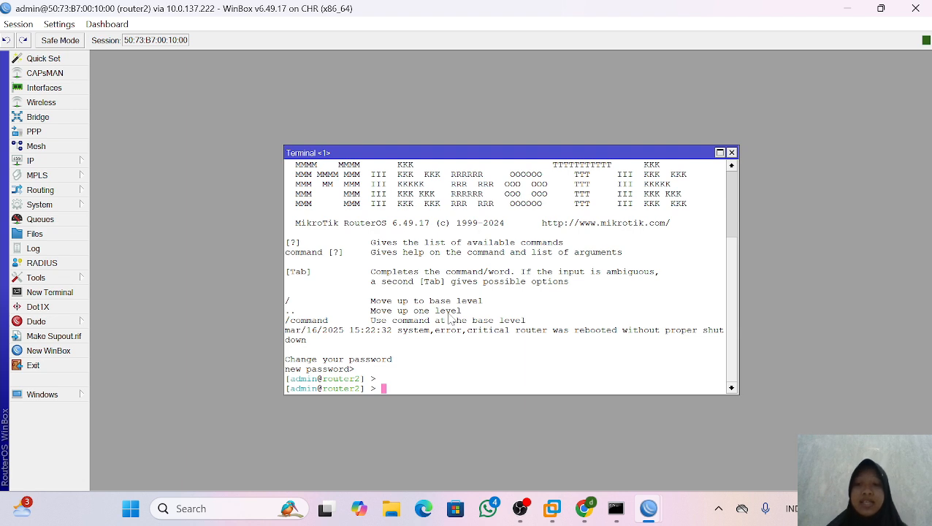
Add a default route on router2 with the command "ip route add gateway=10.10.10.1"
{"action": "type", "text": "ip r"}
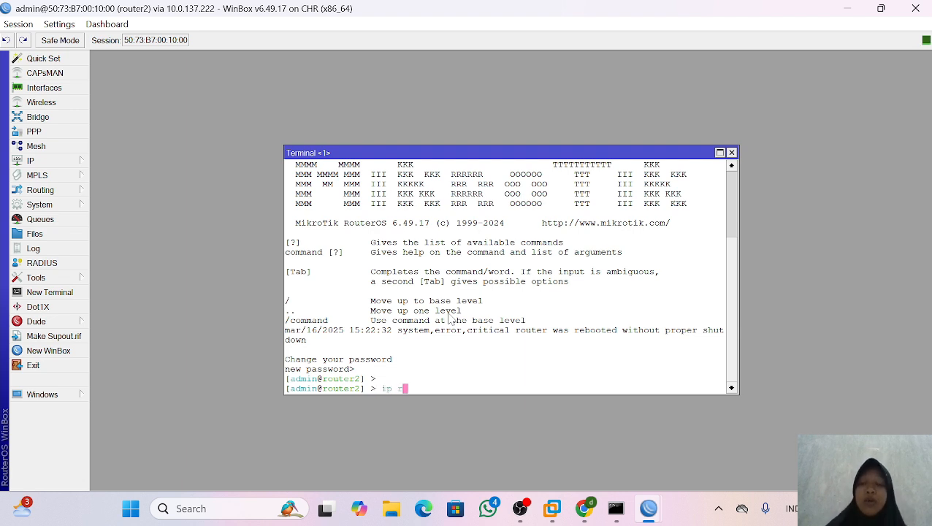
{"action": "type", "text": "oute"}
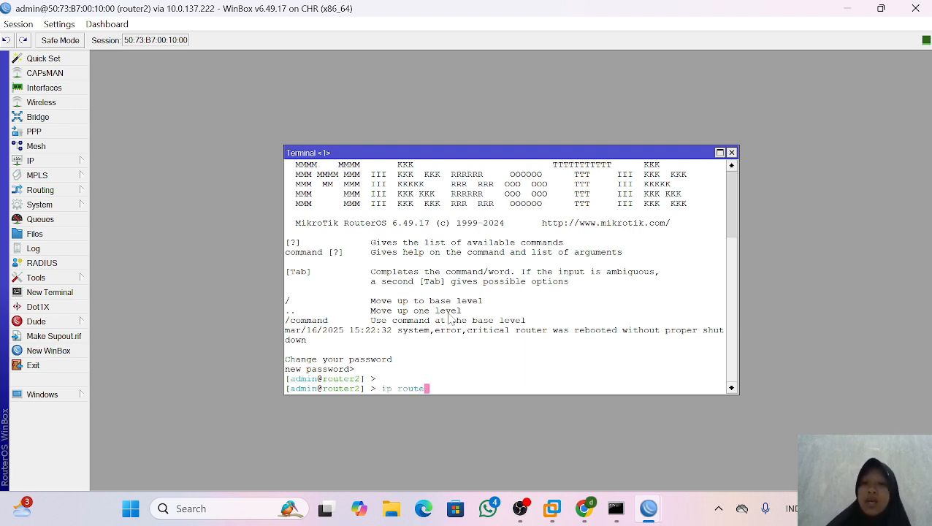
{"action": "type", "text": " add "}
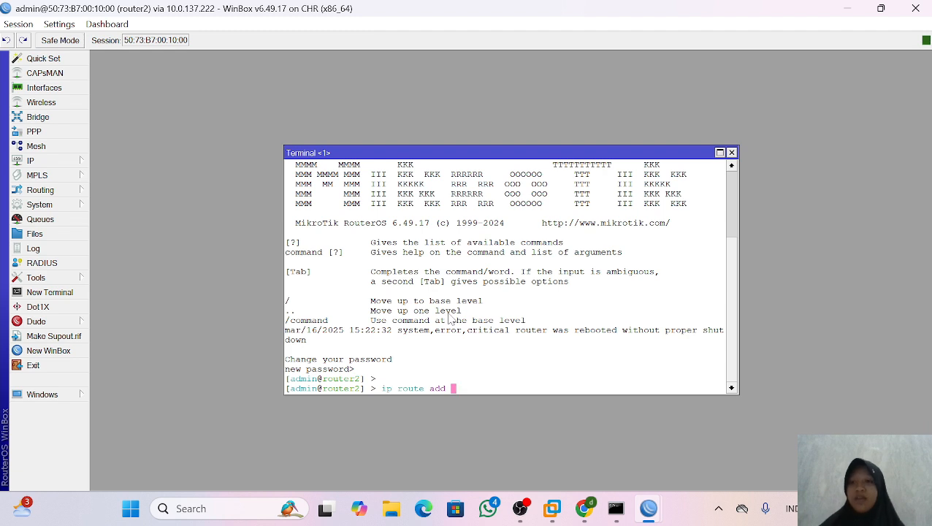
{"action": "type", "text": "dstewa"}
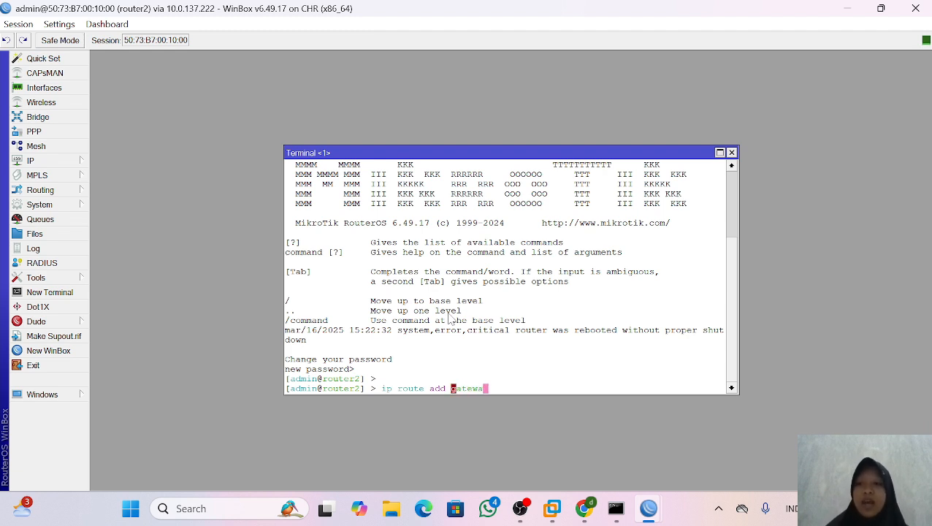
{"action": "type", "text": "y="}
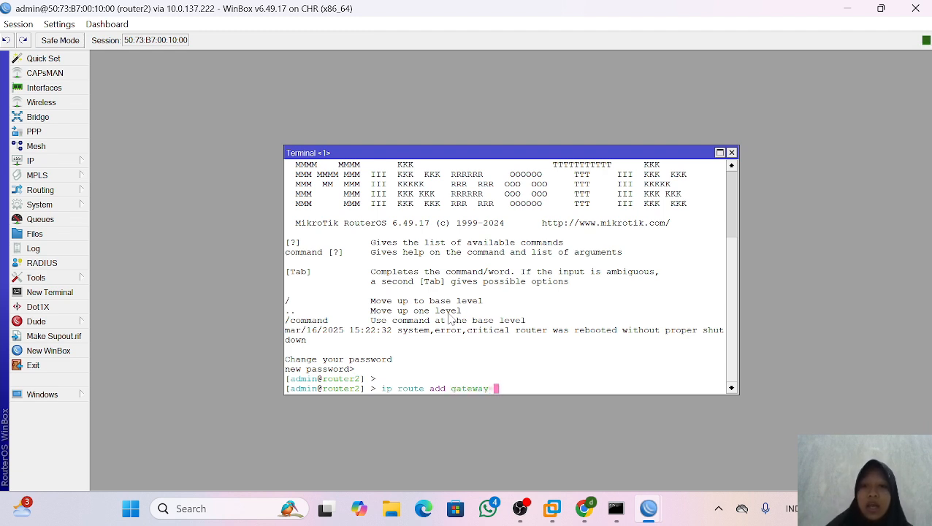
{"action": "type", "text": "10.10"}
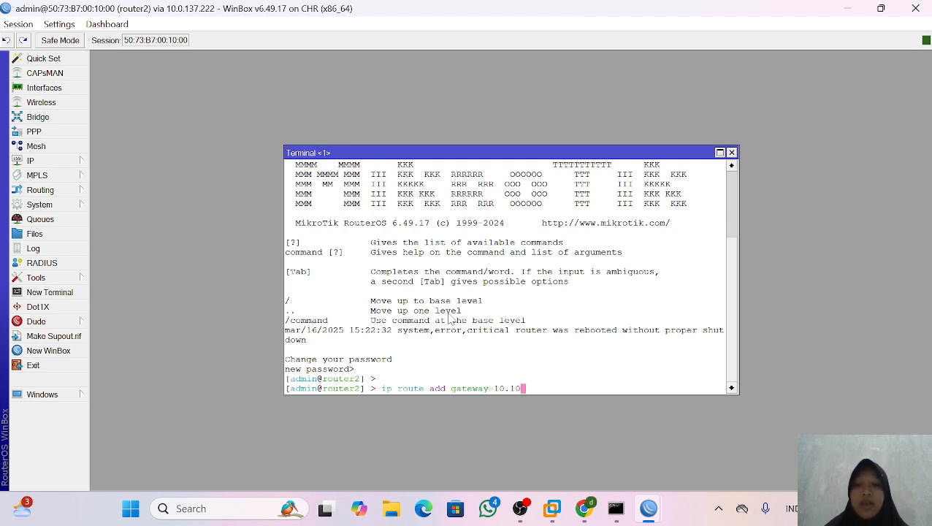
{"action": "type", "text": ".10."}
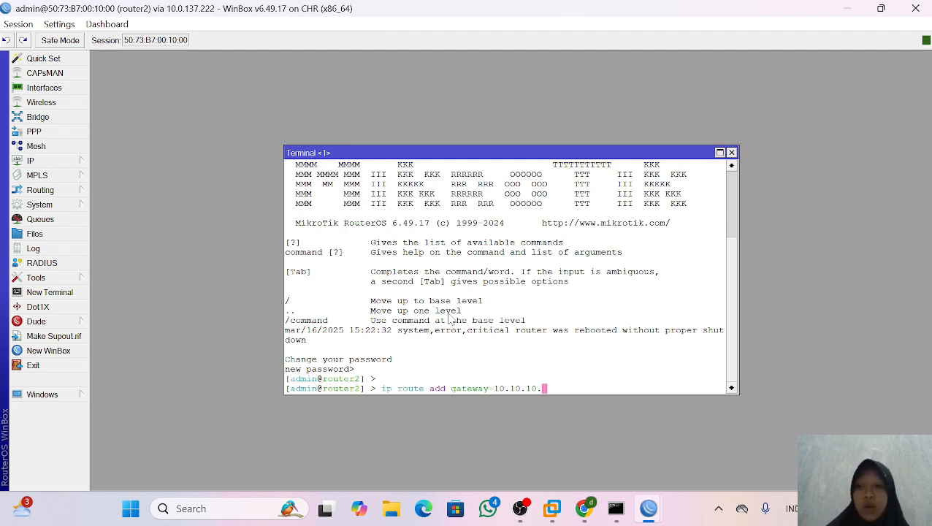
{"action": "type", "text": "1"}
{"action": "key", "text": "Return"}
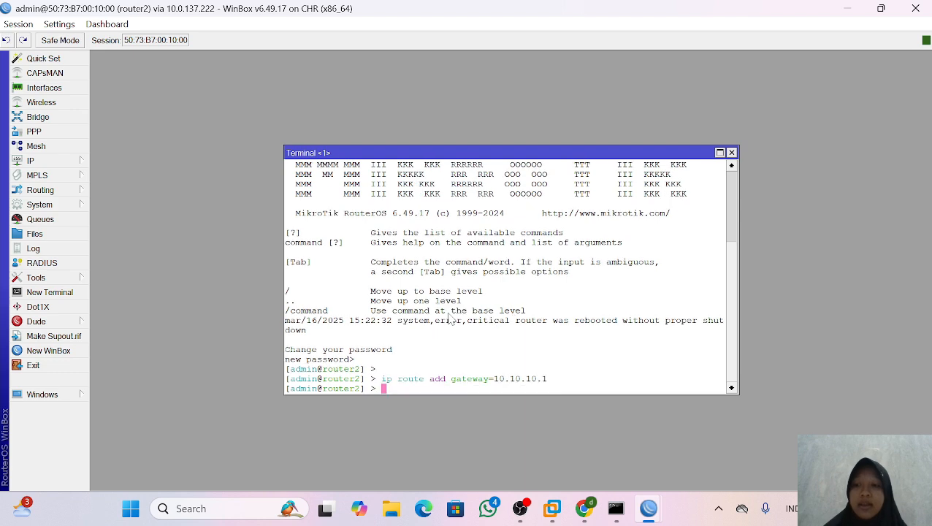
Switch to the WinBox session of router1 and open its firewall NAT rules
{"action": "mouse_move", "coordinate": [649, 509]}
{"action": "left_click", "coordinate": [501, 422]}
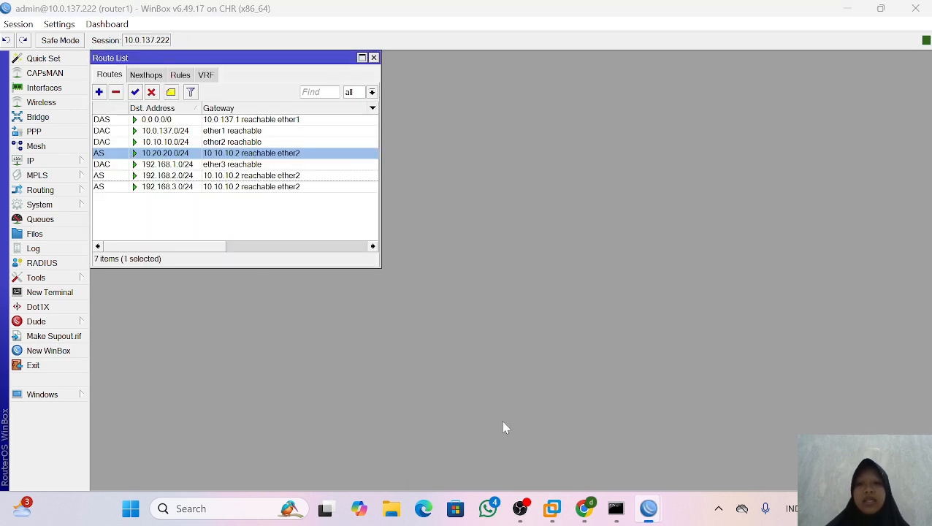
{"action": "left_click_drag", "start_coordinate": [263, 57], "coordinate": [443, 161]}
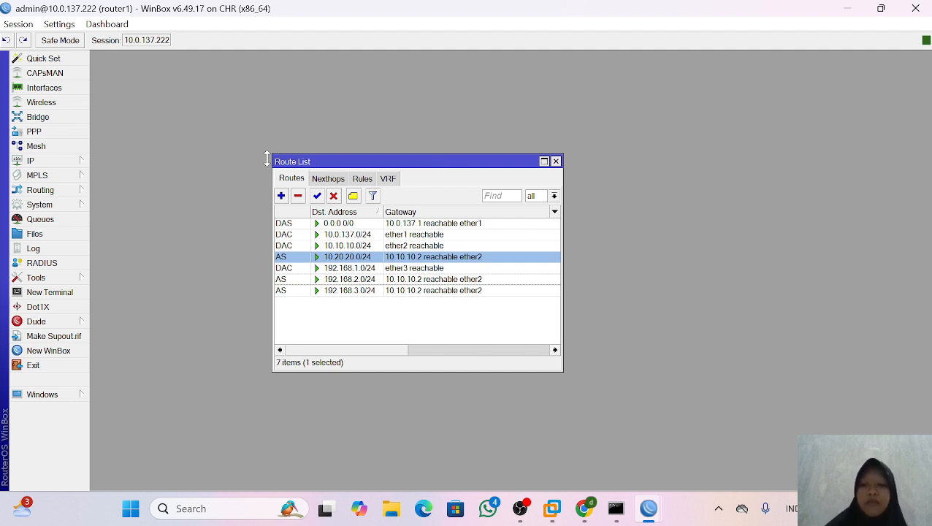
{"action": "left_click", "coordinate": [51, 161]}
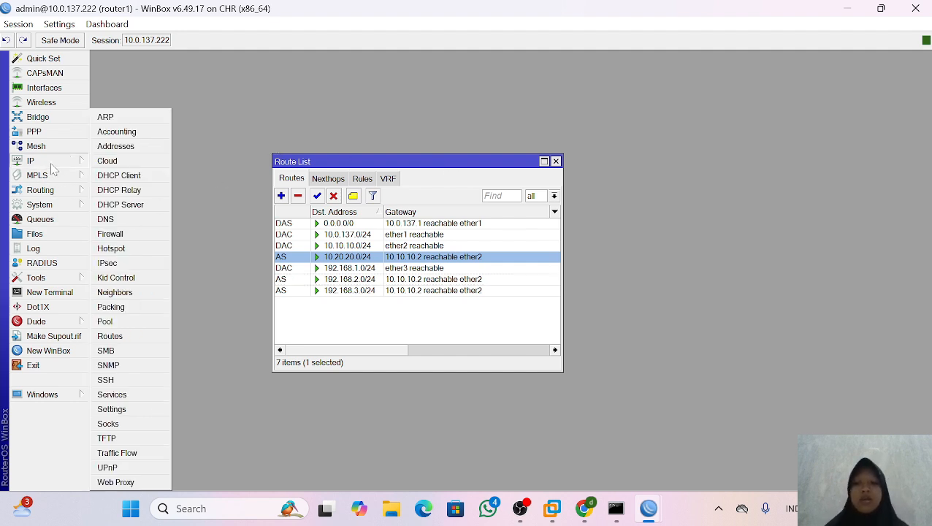
{"action": "left_click", "coordinate": [134, 234]}
{"action": "left_click", "coordinate": [244, 160]}
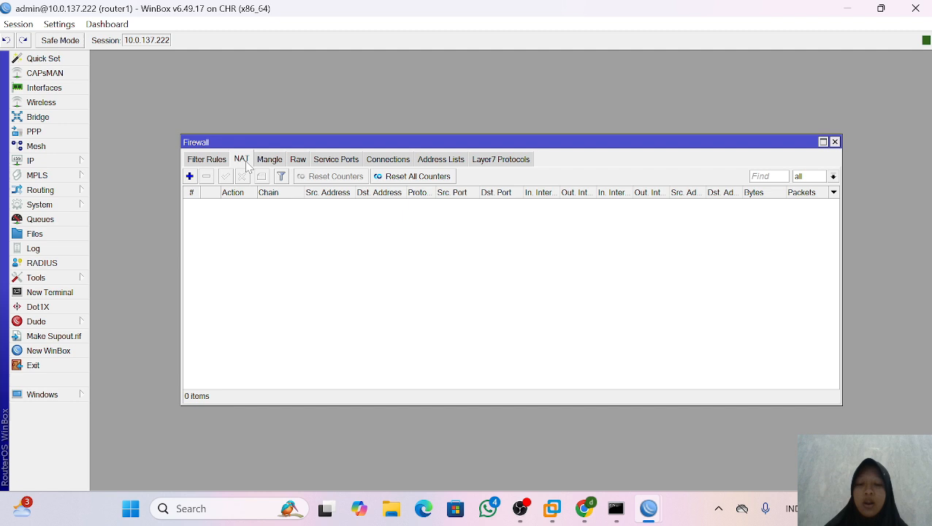
Add a srcnat NAT rule on router1 with out interface ether1 and the masquerade action
{"action": "left_click", "coordinate": [189, 177]}
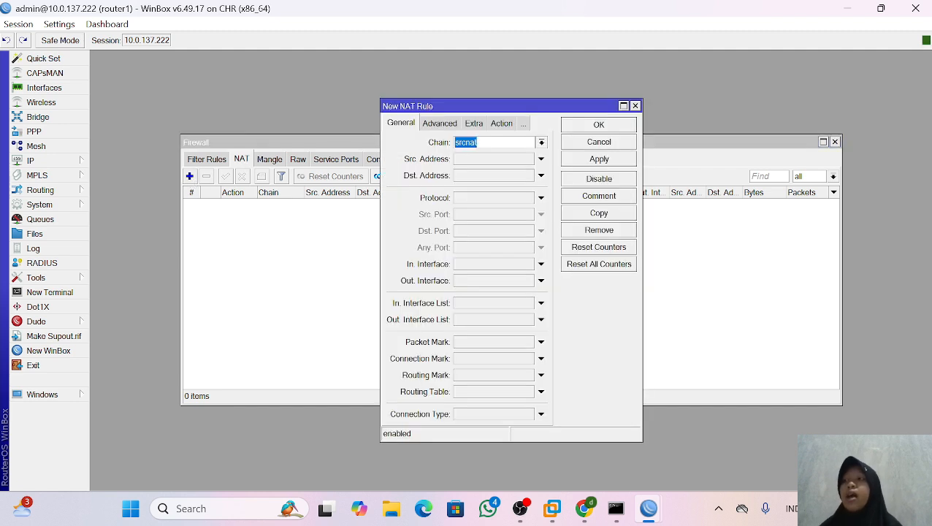
{"action": "left_click", "coordinate": [542, 280]}
{"action": "left_click", "coordinate": [545, 291]}
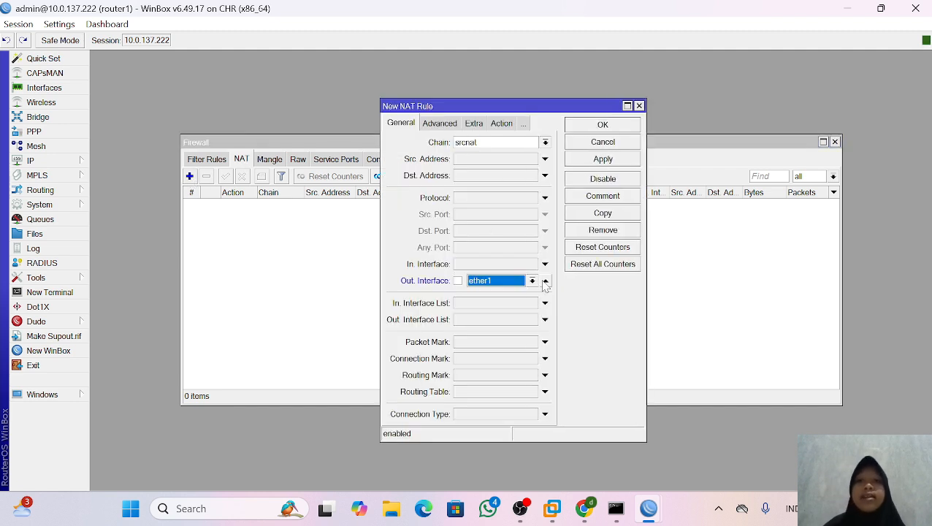
{"action": "left_click", "coordinate": [502, 124]}
{"action": "left_click", "coordinate": [490, 142]}
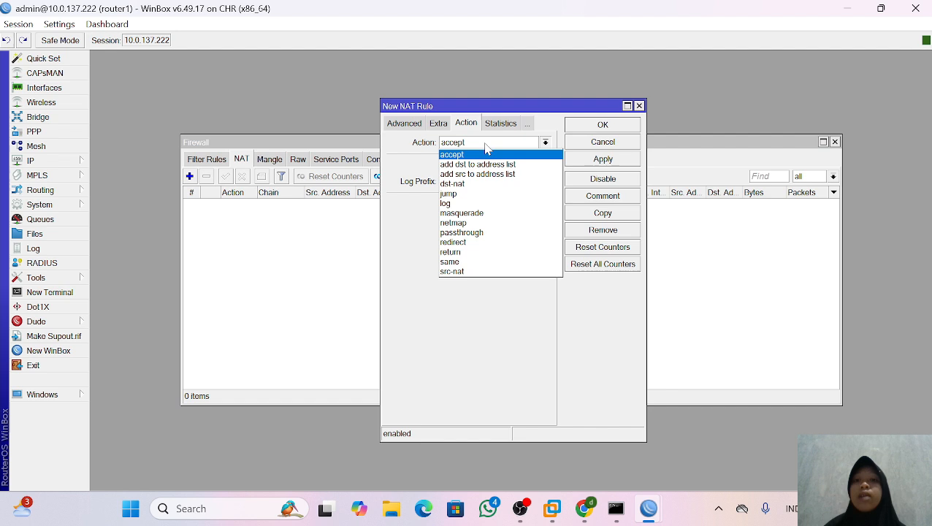
{"action": "left_click", "coordinate": [479, 213]}
{"action": "left_click", "coordinate": [610, 127]}
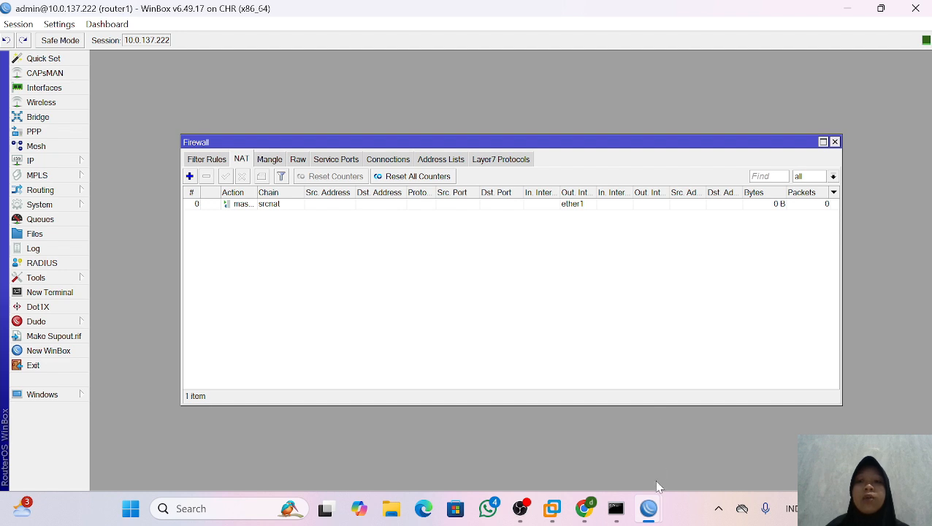
Switch to the WinBox session of router2 and test internet access by pinging 8.8.8.8 and google.com
{"action": "mouse_move", "coordinate": [652, 512]}
{"action": "left_click", "coordinate": [640, 444]}
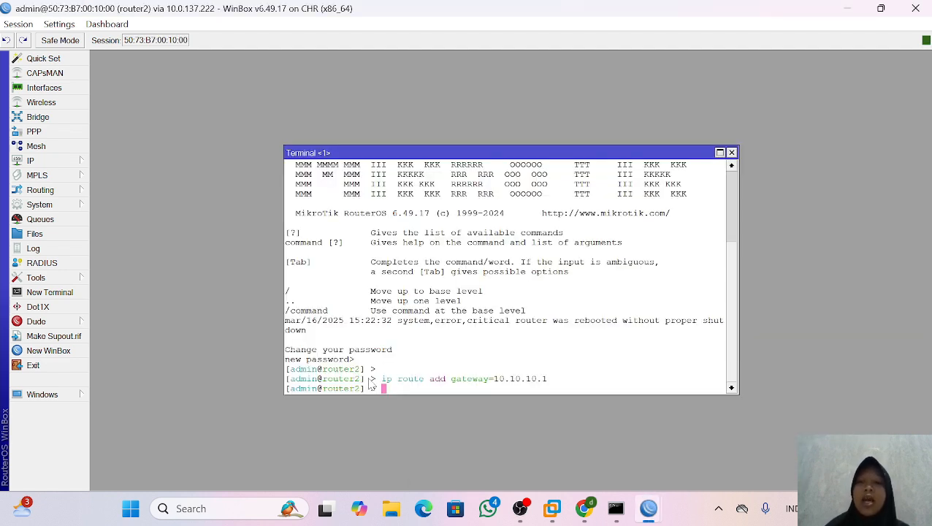
{"action": "type", "text": "ping "}
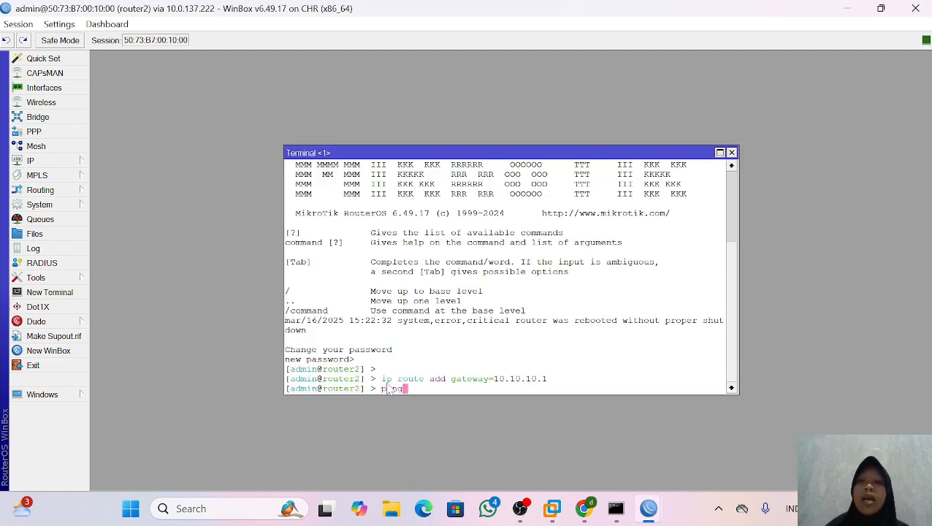
{"action": "type", "text": "8.8.8.8"}
{"action": "key", "text": "Return"}
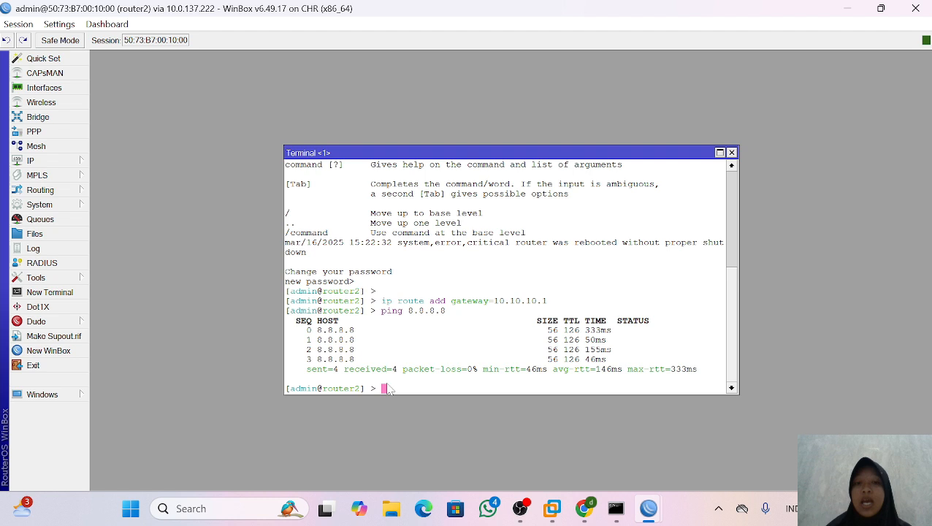
{"action": "type", "text": "ping google.com"}
{"action": "key", "text": "Return"}
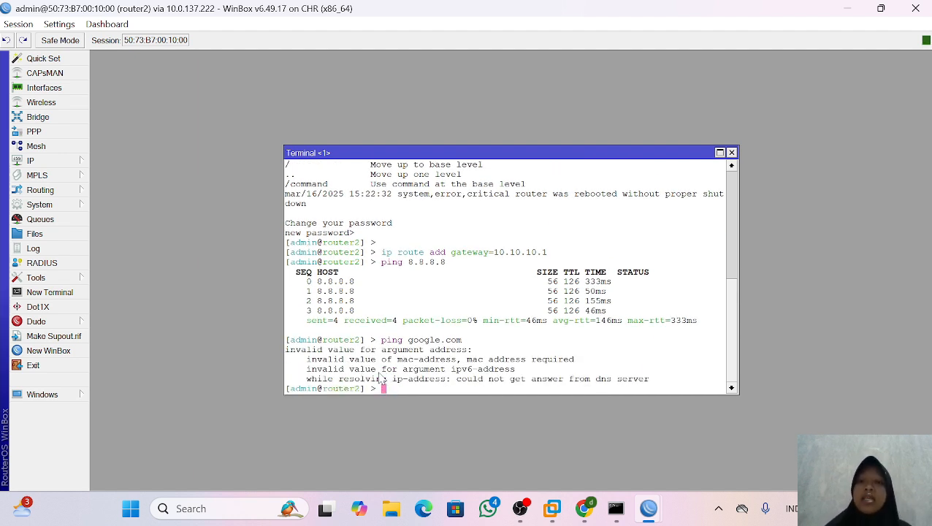
Set router2's DNS server with the command "ip dns set servers=8.8.8.8"
{"action": "type", "text": "ip dn"}
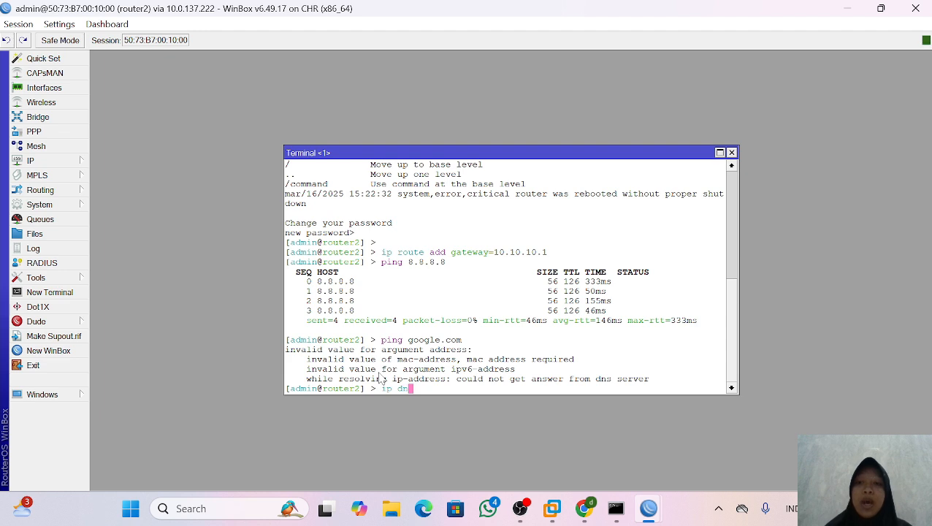
{"action": "type", "text": "s set ser"}
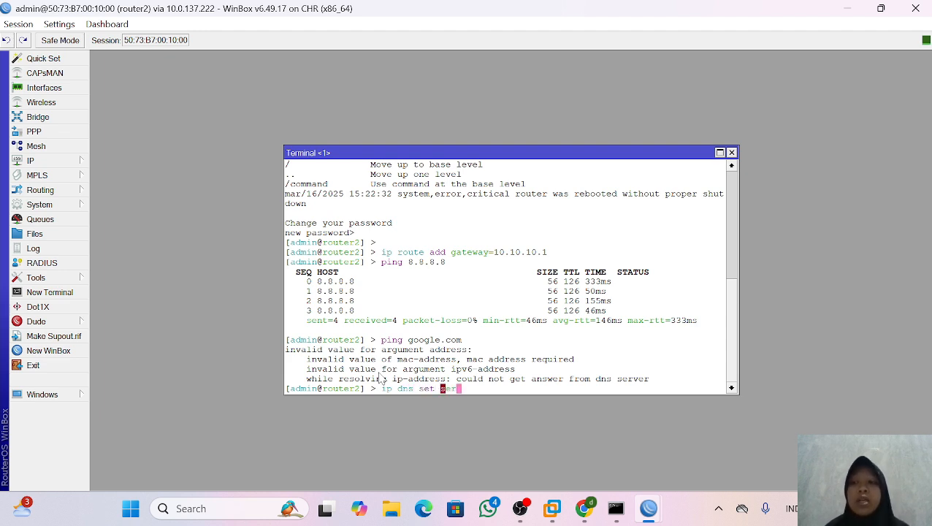
{"action": "type", "text": "vers="}
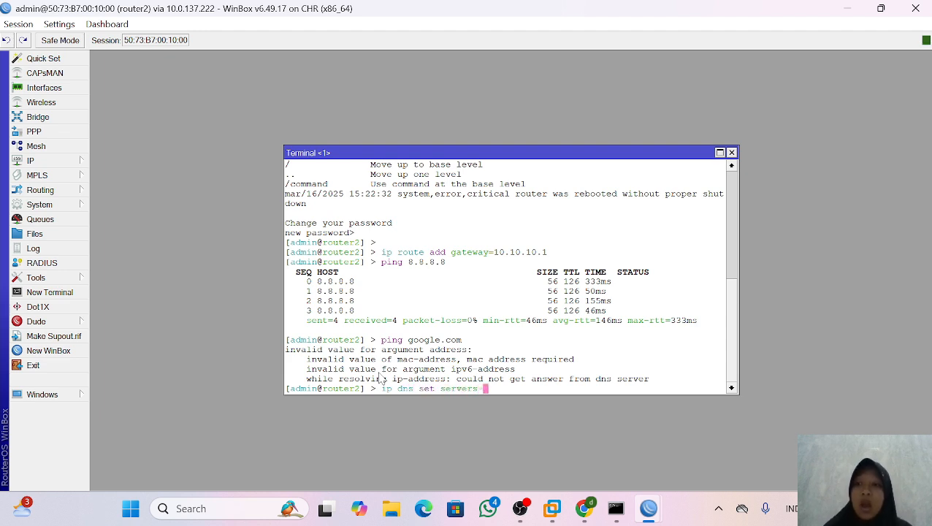
{"action": "type", "text": "8.8.8.8"}
{"action": "key", "text": "Return"}
Repeat the ping to google.com from router2's terminal
{"action": "key", "text": "Up"}
{"action": "key", "text": "Up"}
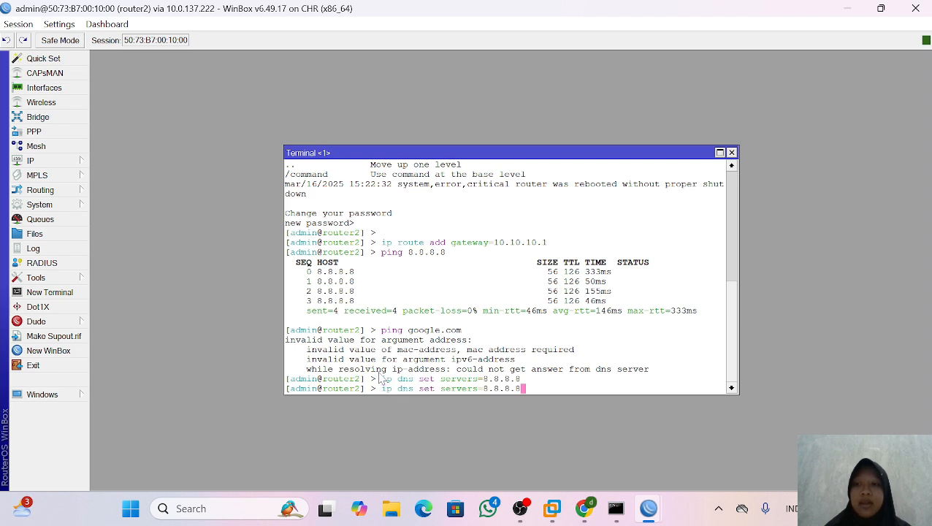
{"action": "key", "text": "Return"}
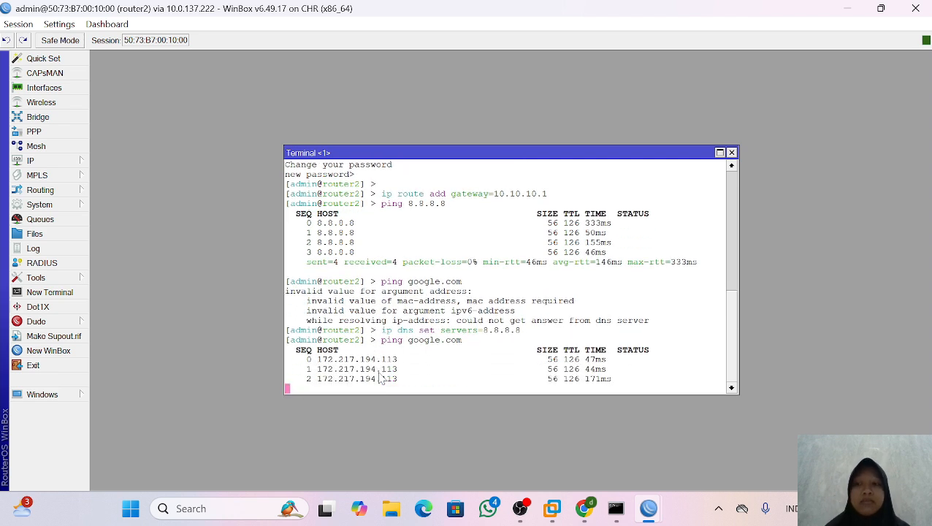
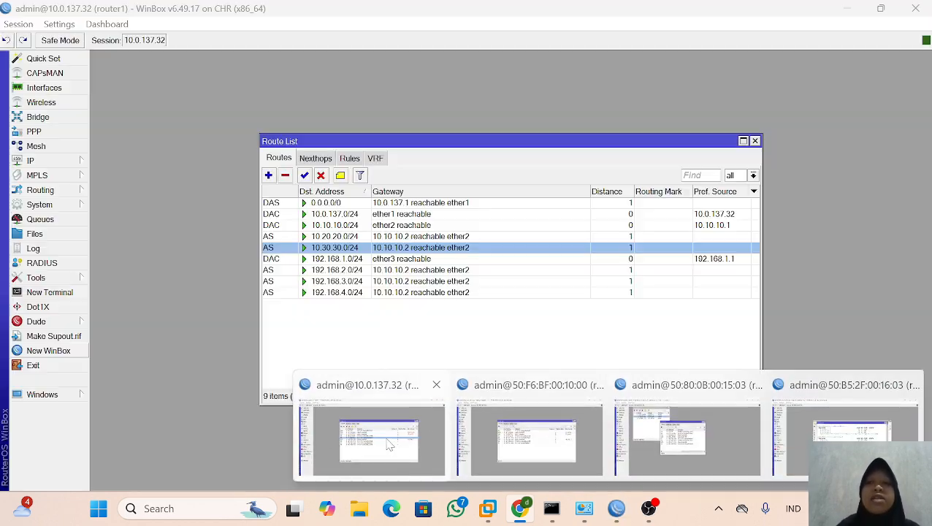
Switch to the WinBox session of router1 and select the 192.168.4.0/24 static route in its route list
{"action": "left_click", "coordinate": [376, 456]}
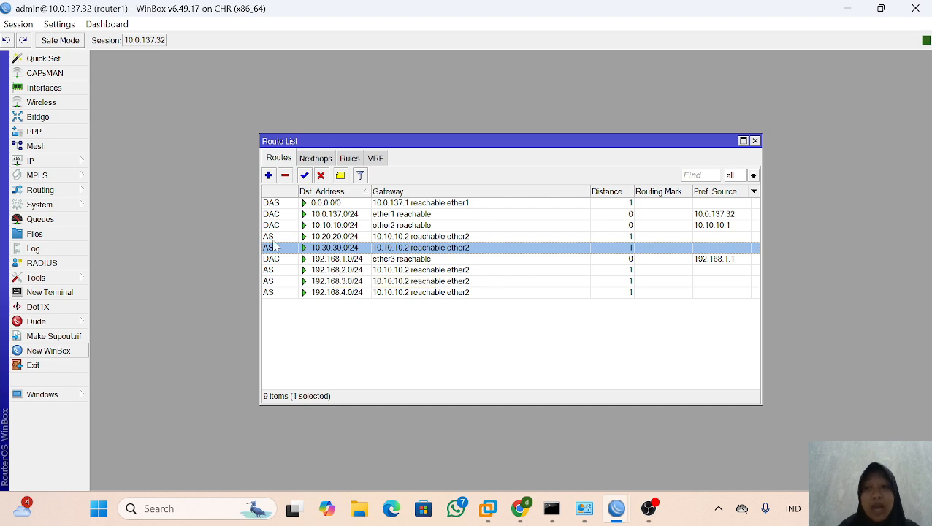
{"action": "left_click", "coordinate": [294, 292]}
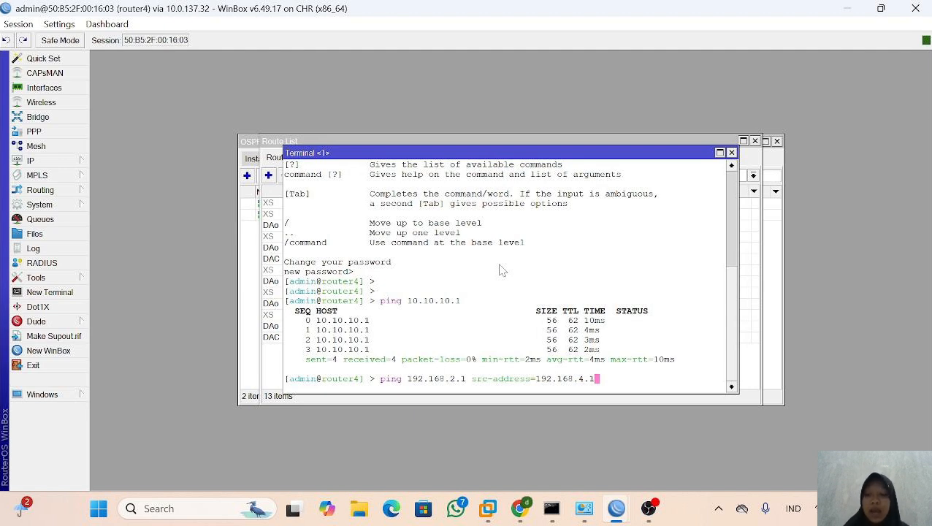
Run "ping 192.168.2.1 src-address=192.168.4.1" from router4's terminal and stop it after a few replies
{"action": "key", "text": "Return"}
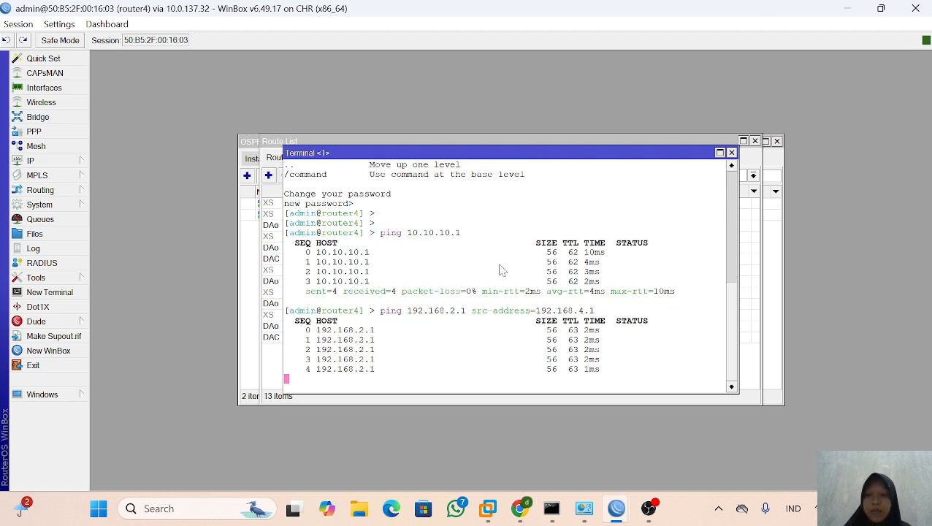
{"action": "key", "text": "ctrl+c"}
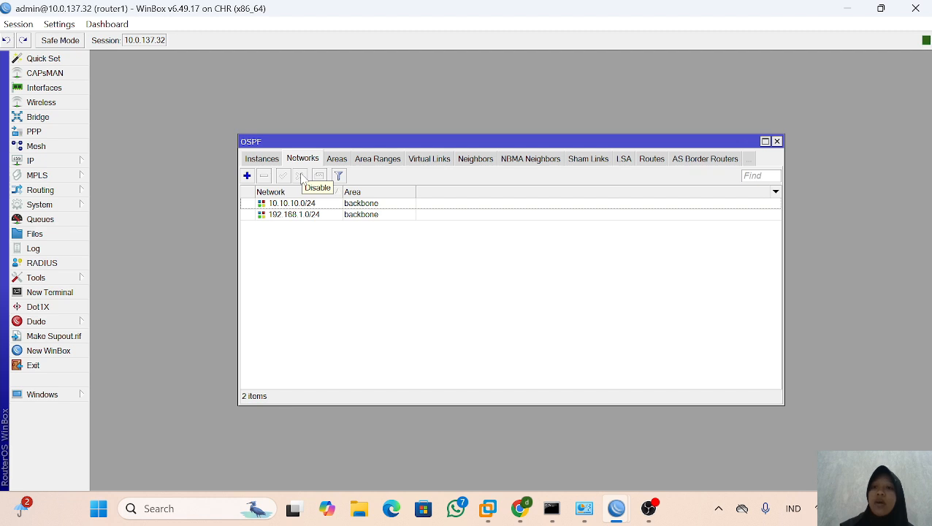
Set Redistribute Default Route to "if installed (as type 1)" in router1's default OSPF instance
{"action": "left_click", "coordinate": [340, 160]}
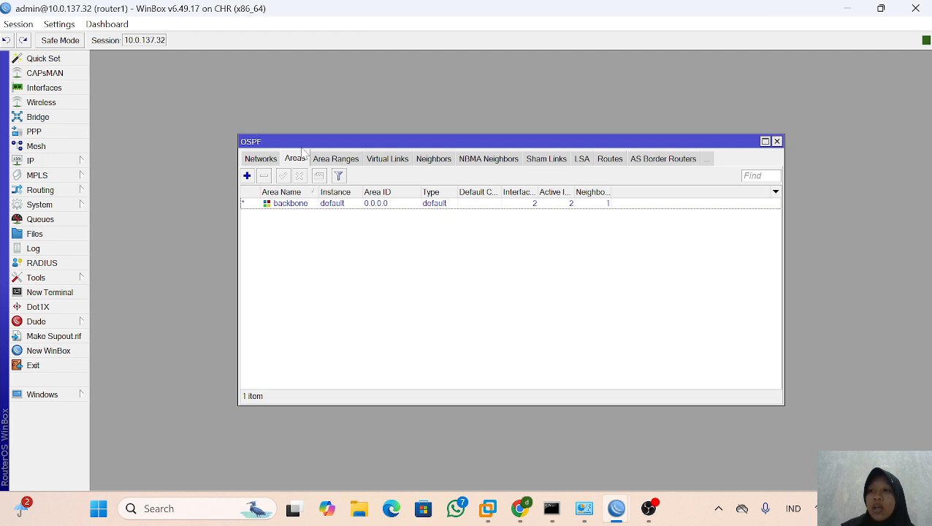
{"action": "left_click", "coordinate": [266, 163]}
{"action": "left_click", "coordinate": [266, 161]}
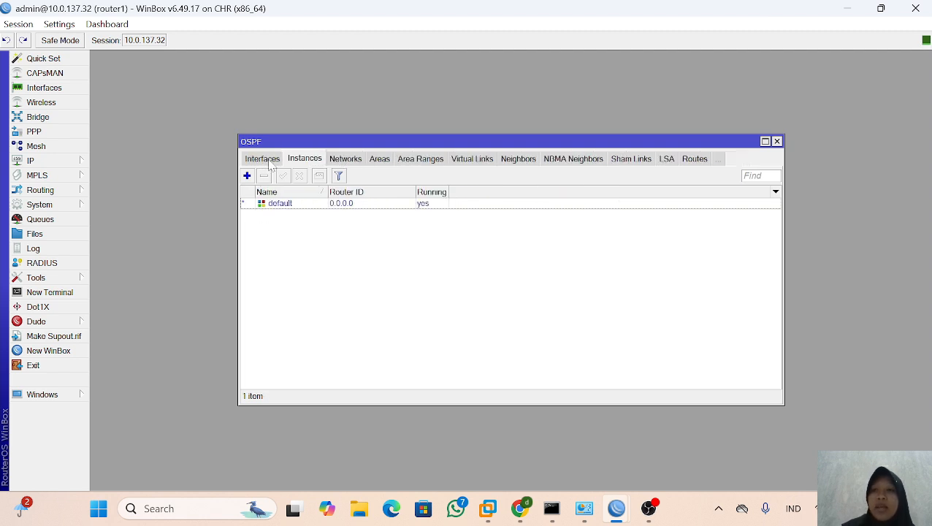
{"action": "double_click", "coordinate": [290, 209]}
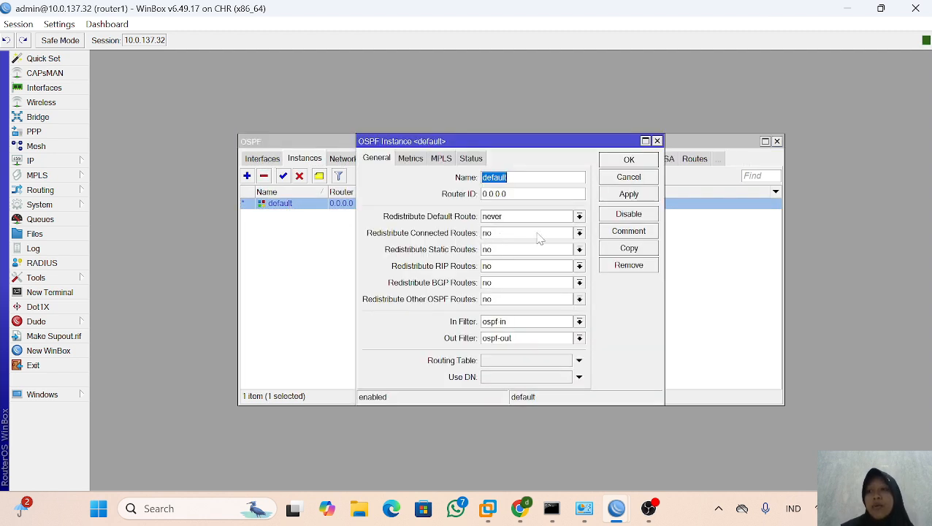
{"action": "left_click", "coordinate": [554, 217]}
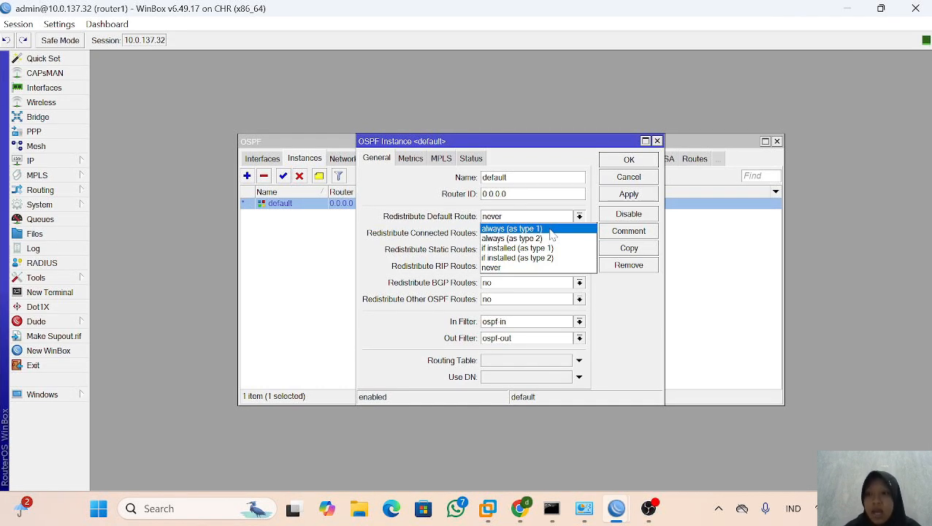
{"action": "left_click", "coordinate": [542, 249]}
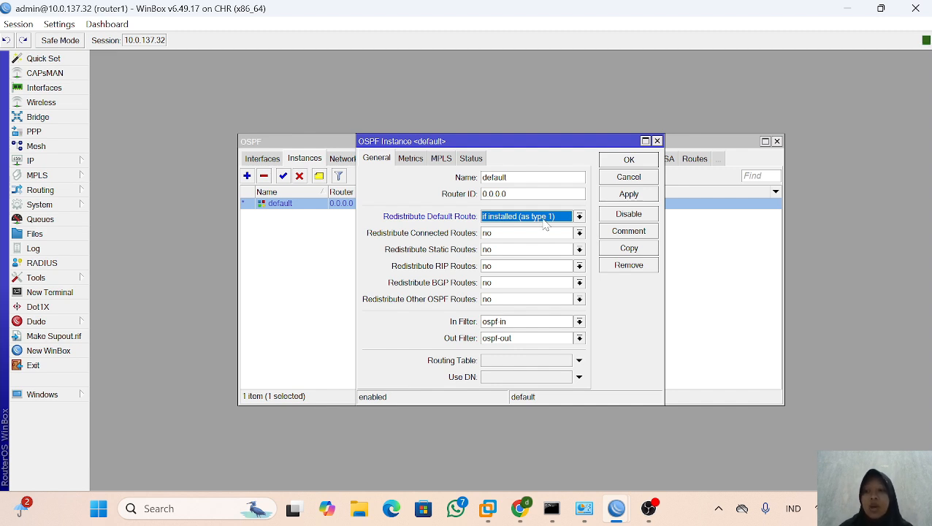
{"action": "left_click", "coordinate": [626, 196]}
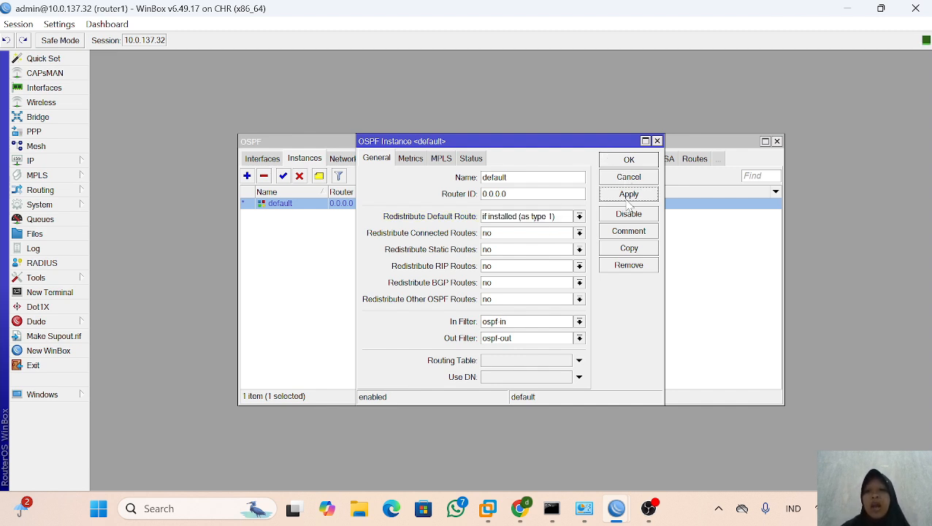
{"action": "left_click", "coordinate": [629, 161]}
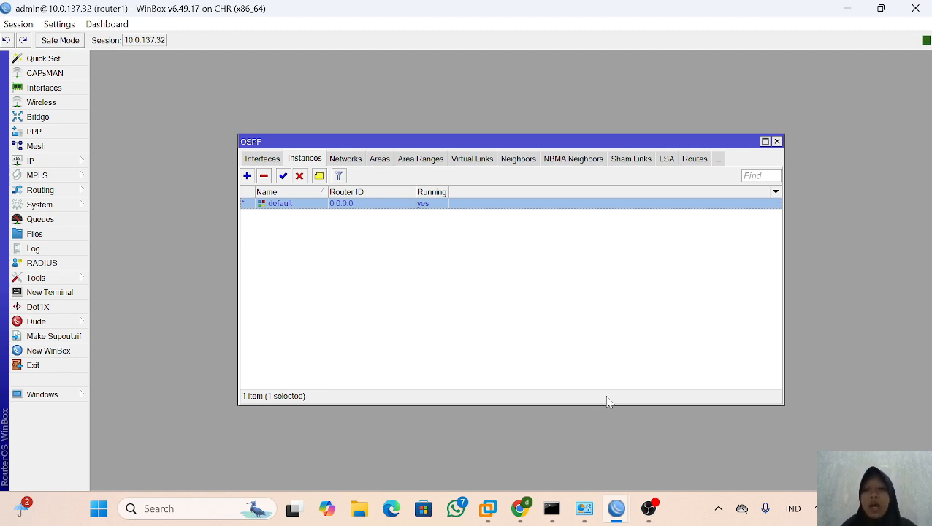
Switch to the WinBox session of router2 and open its route list to check for the OSPF default route
{"action": "mouse_move", "coordinate": [626, 514]}
{"action": "left_click", "coordinate": [540, 442]}
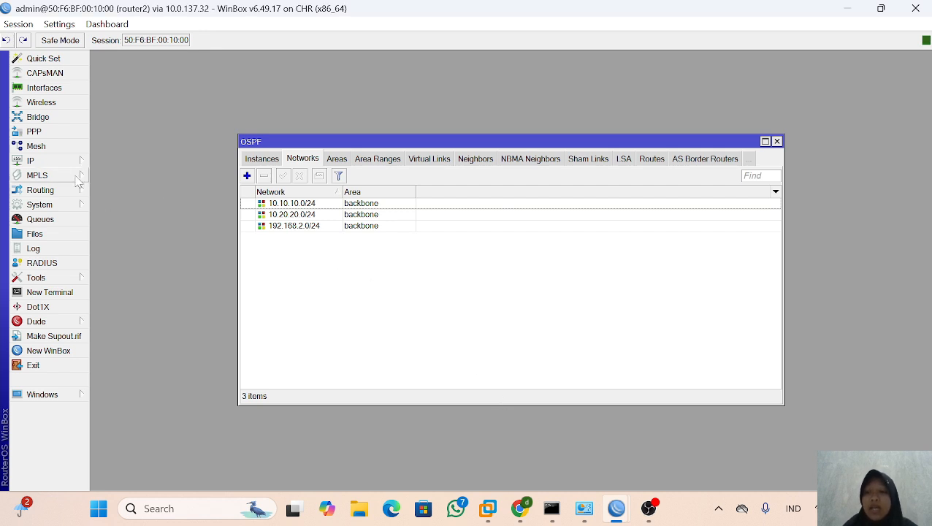
{"action": "left_click", "coordinate": [52, 161]}
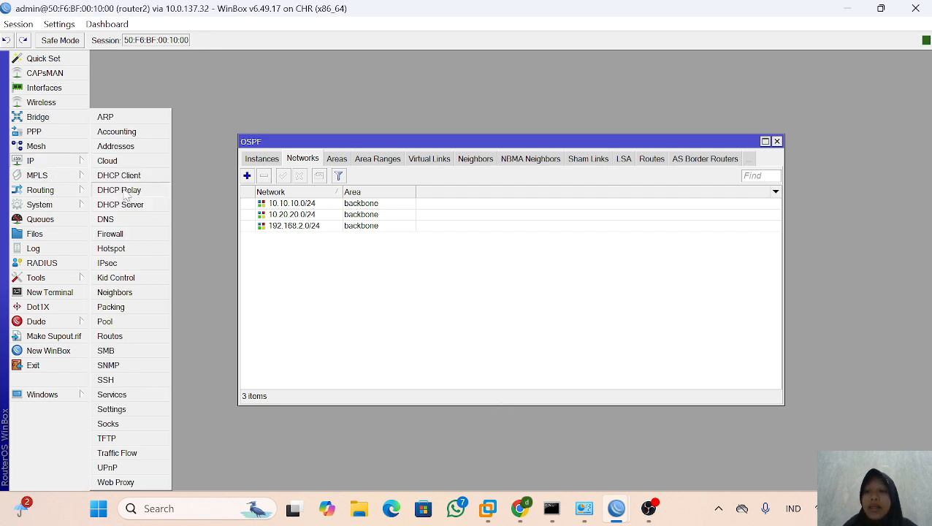
{"action": "left_click", "coordinate": [132, 336]}
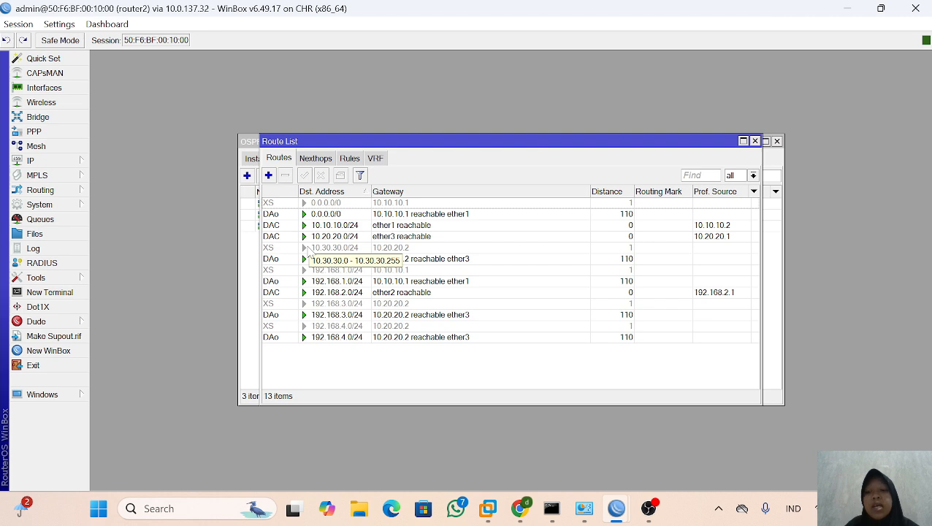
Open a terminal on router2 and skip setting a new password
{"action": "left_click", "coordinate": [50, 292]}
{"action": "key", "text": "Return"}
{"action": "key", "text": "Return"}
{"action": "key", "text": "Return"}
{"action": "key", "text": "Return"}
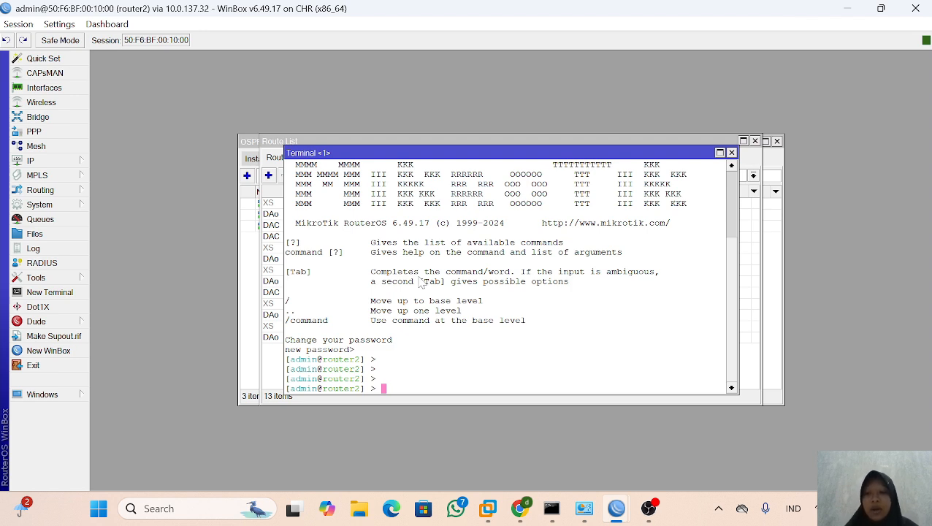
Set router2's DNS server with "ip dns set servers=8.8.8.8" and test internet access by pinging google.com
{"action": "type", "text": "ip dn"}
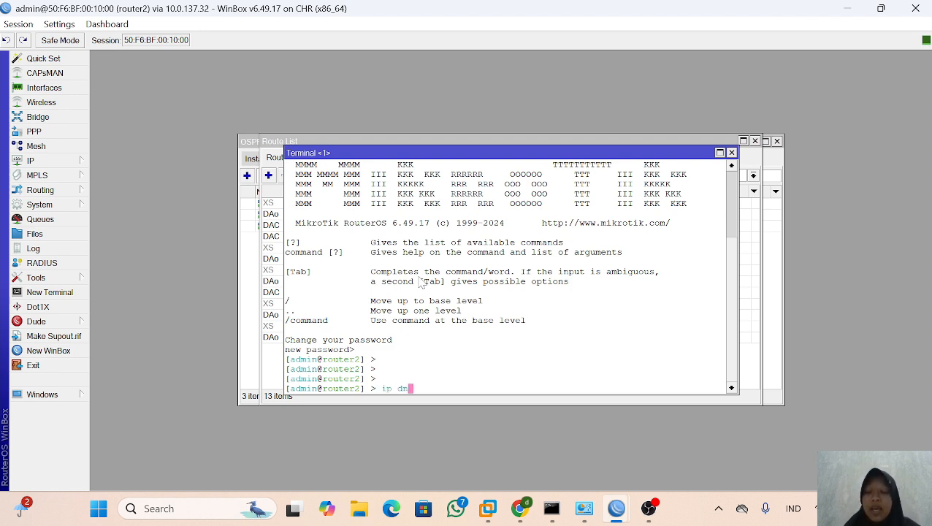
{"action": "type", "text": "s set ser"}
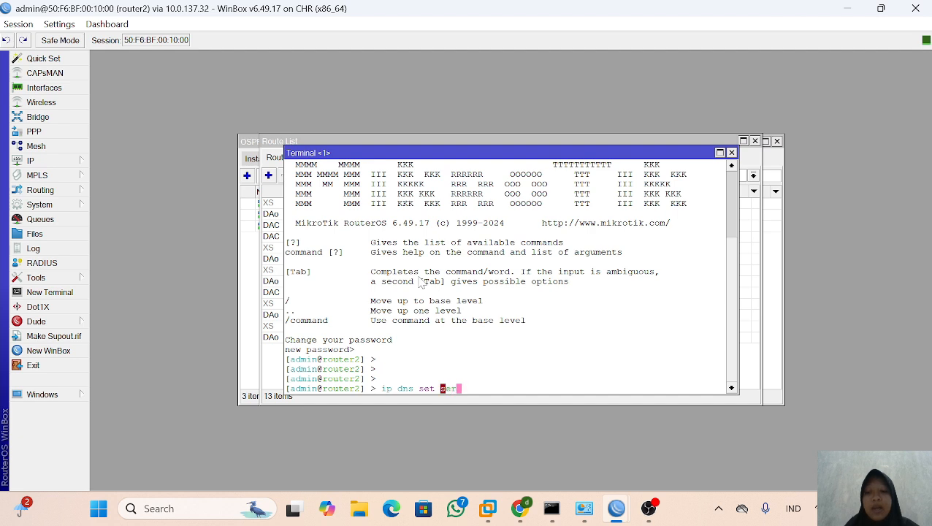
{"action": "type", "text": "vers 8."}
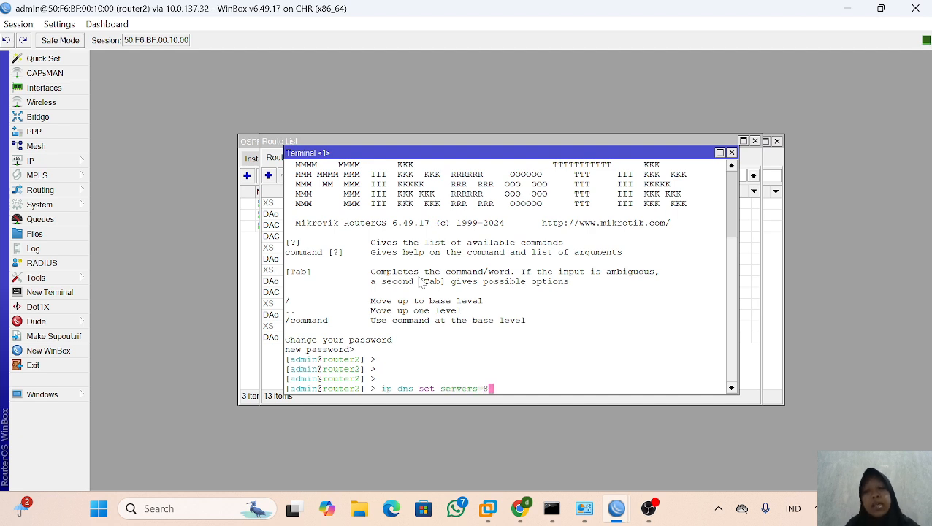
{"action": "type", "text": "8.8.8."}
{"action": "key", "text": "Return"}
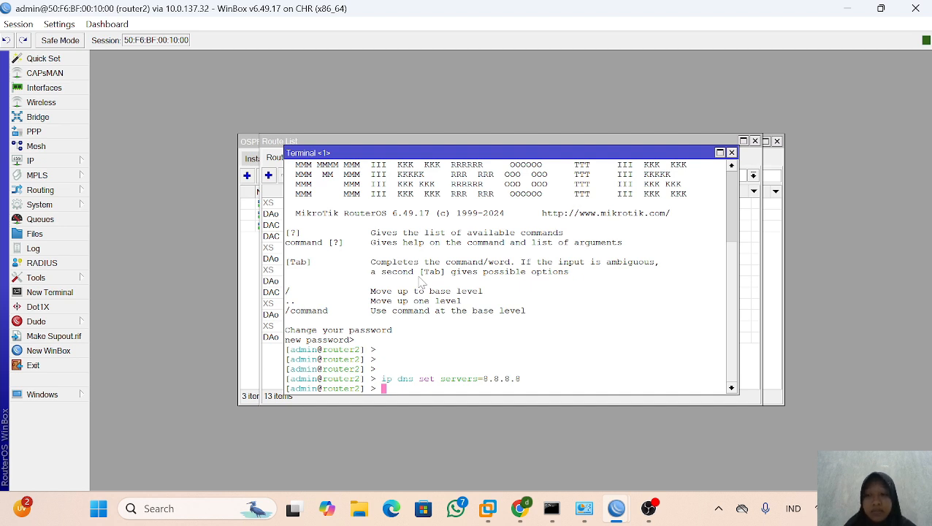
{"action": "type", "text": "ping google.com"}
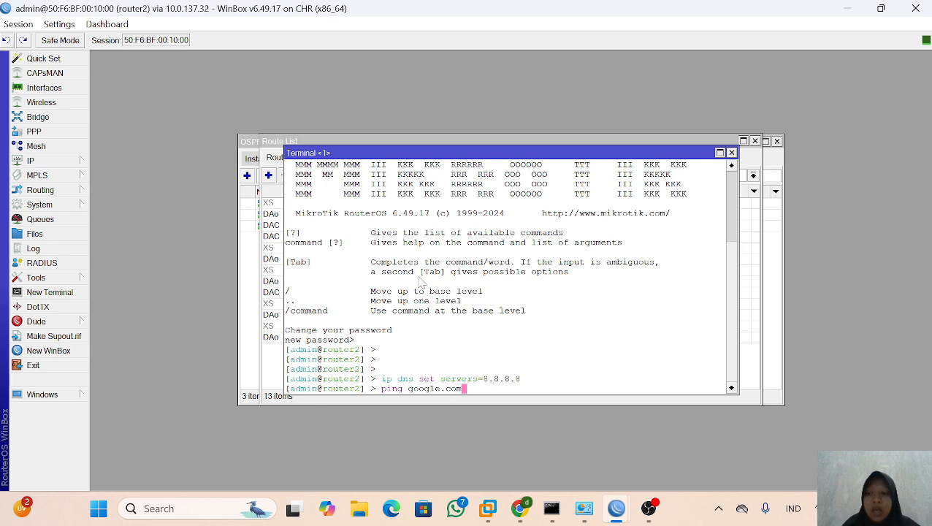
{"action": "key", "text": "Return"}
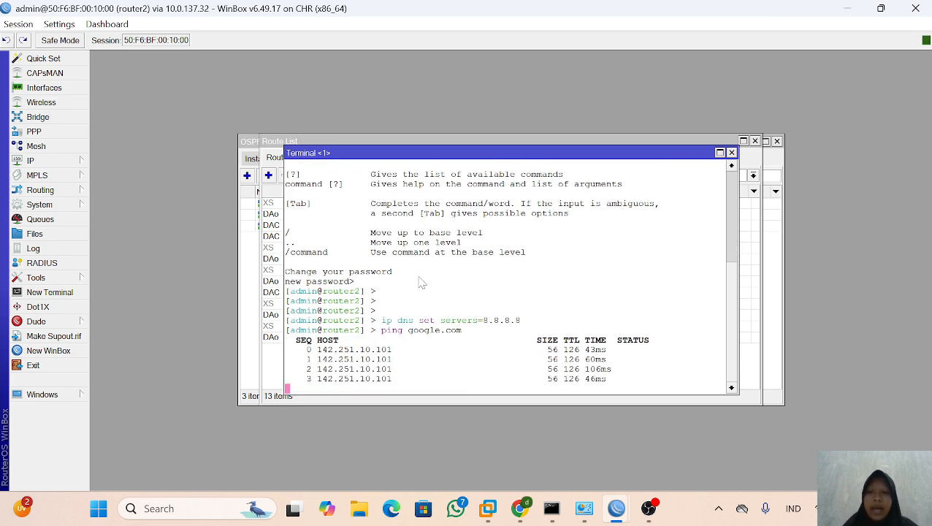